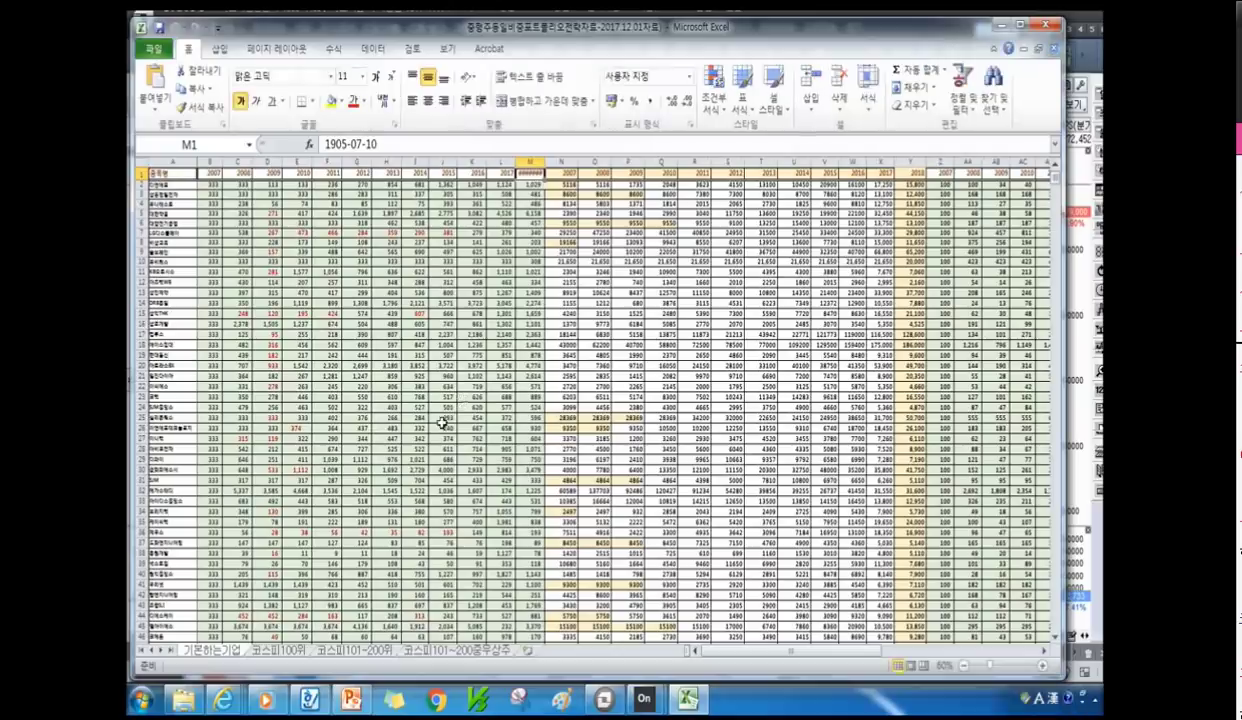
Step: Examine the yearly holdings, account balance and return rows on the 기본하는기업 sheet and the 코스피100위 sheet
left_click(413, 448)
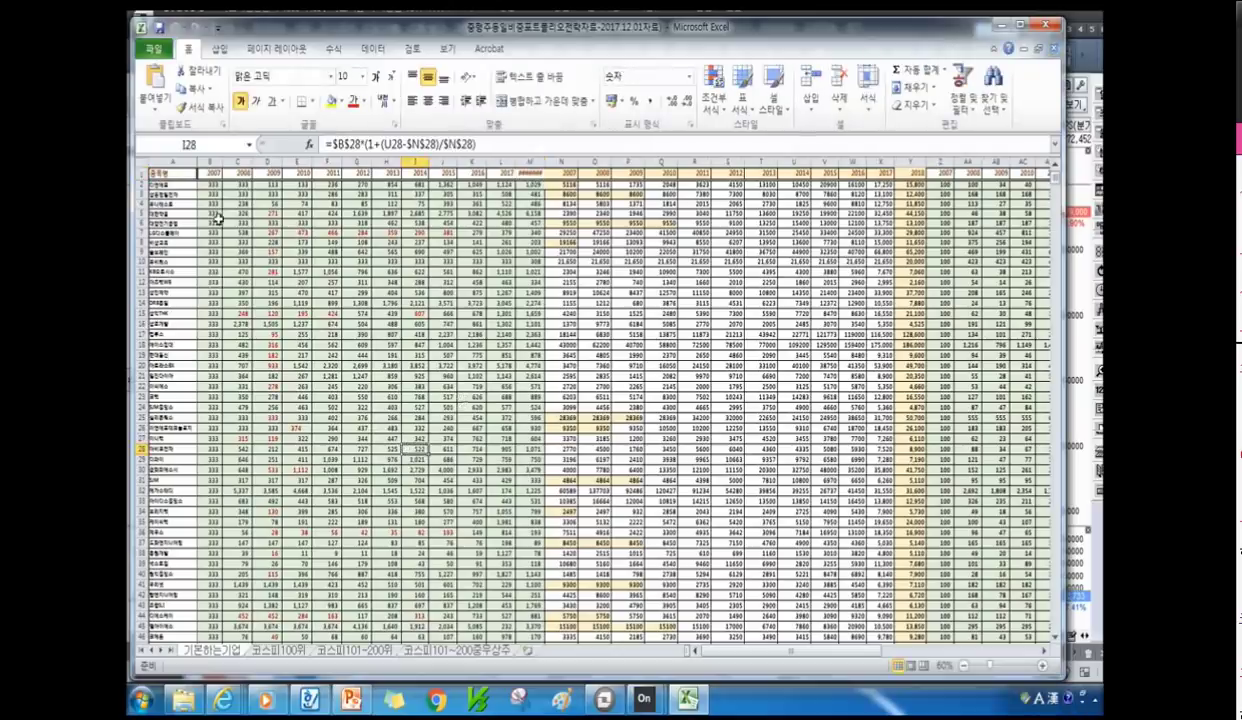
left_click(288, 367)
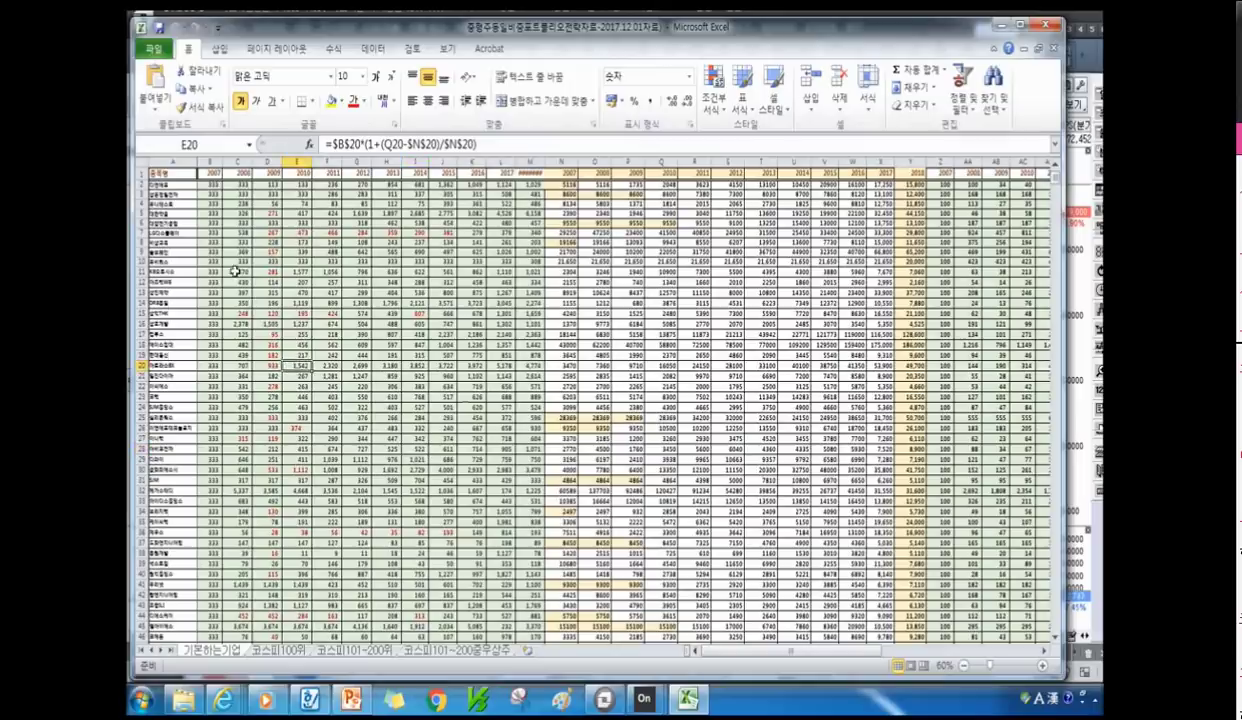
scroll(236, 280, "down", 6)
scroll(233, 452, "down", 4)
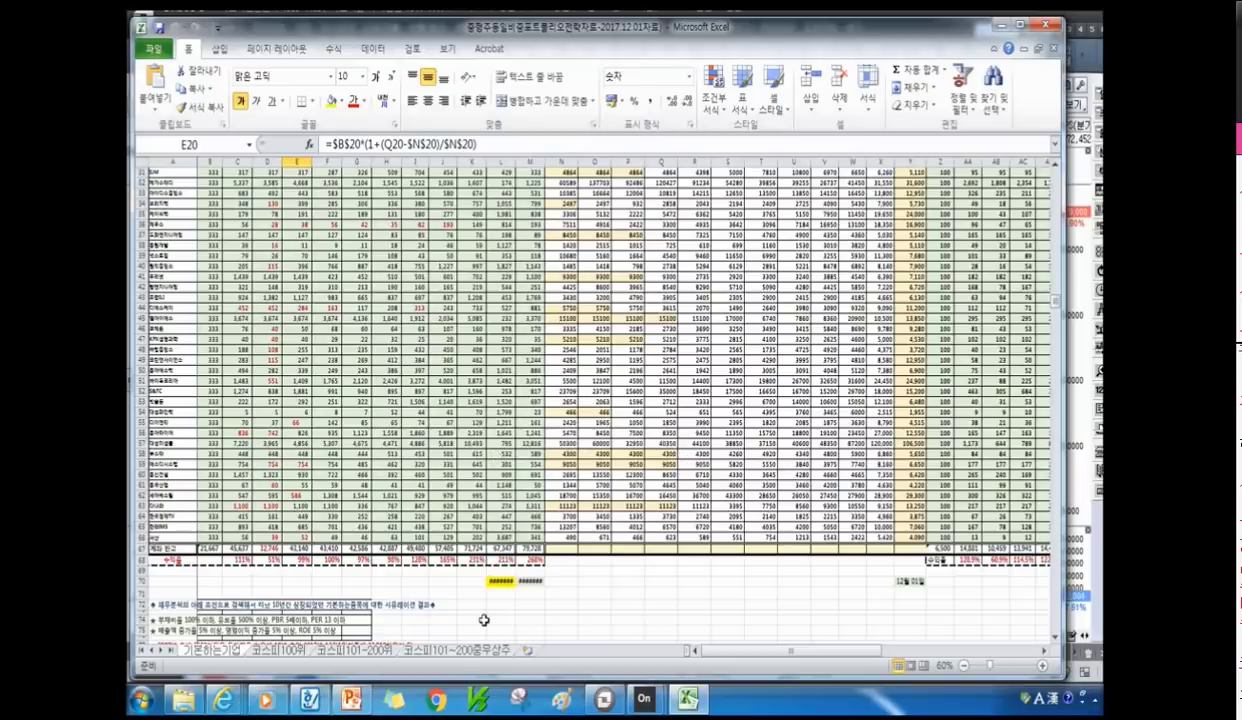
left_click(276, 649)
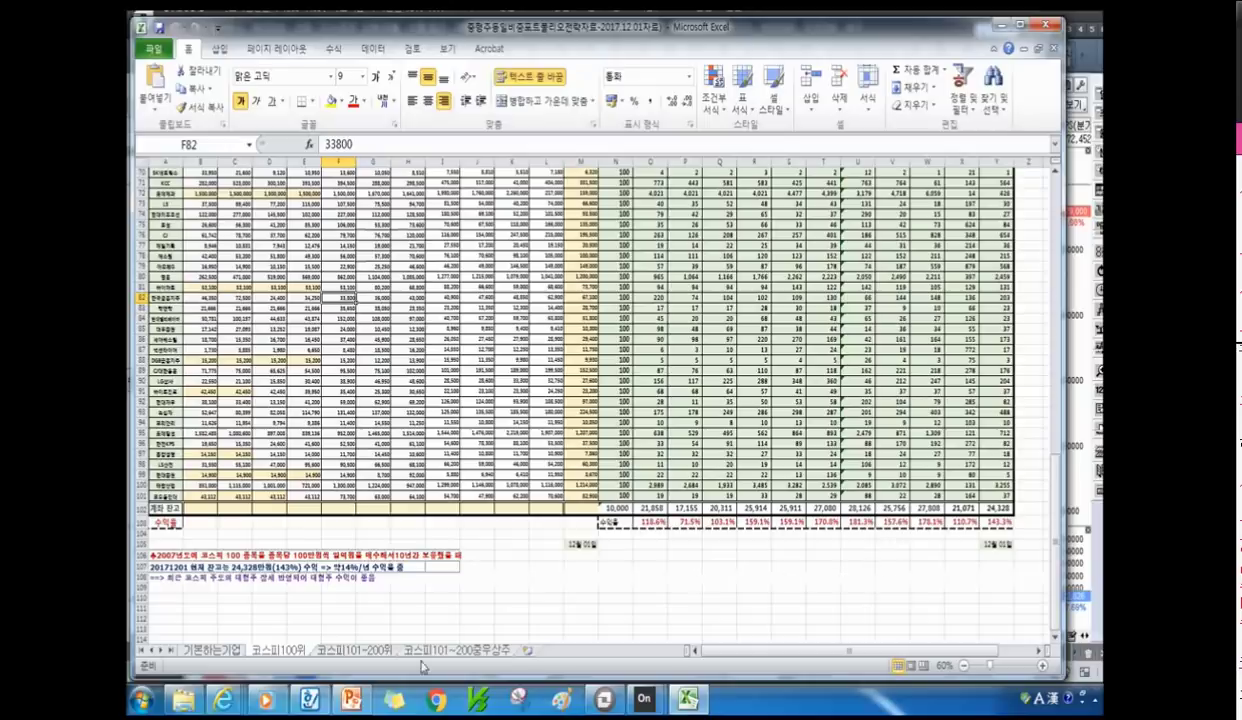
left_click(457, 605)
Step: Read the account balance row, return row and summary notes below the table on the 코스피101~200위 sheet
left_click(373, 652)
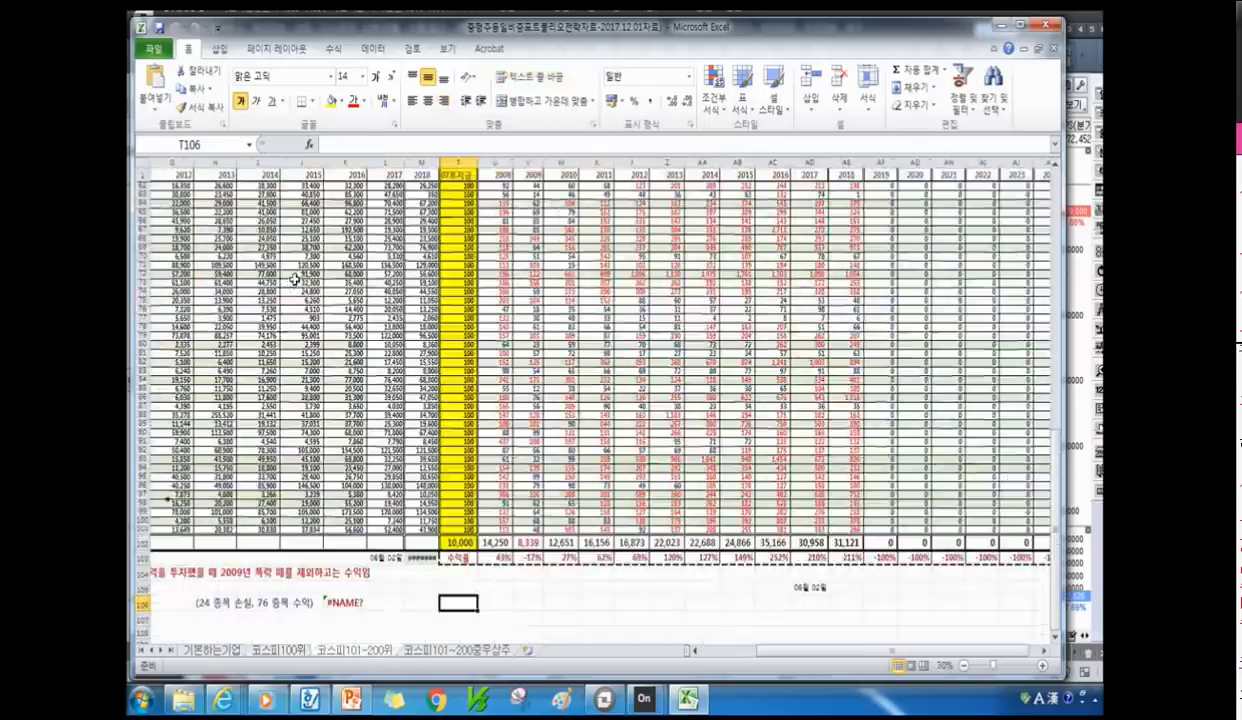
scroll(500, 582, "down", 3)
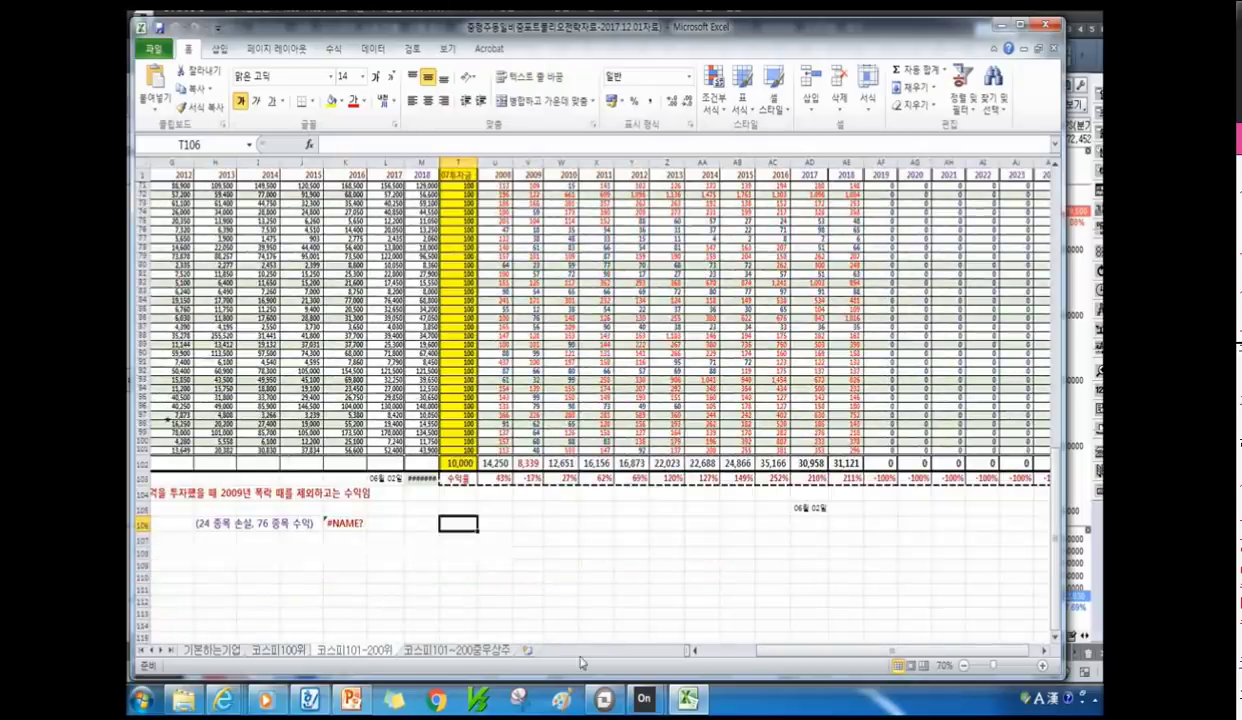
left_click_drag(750, 650, 738, 656)
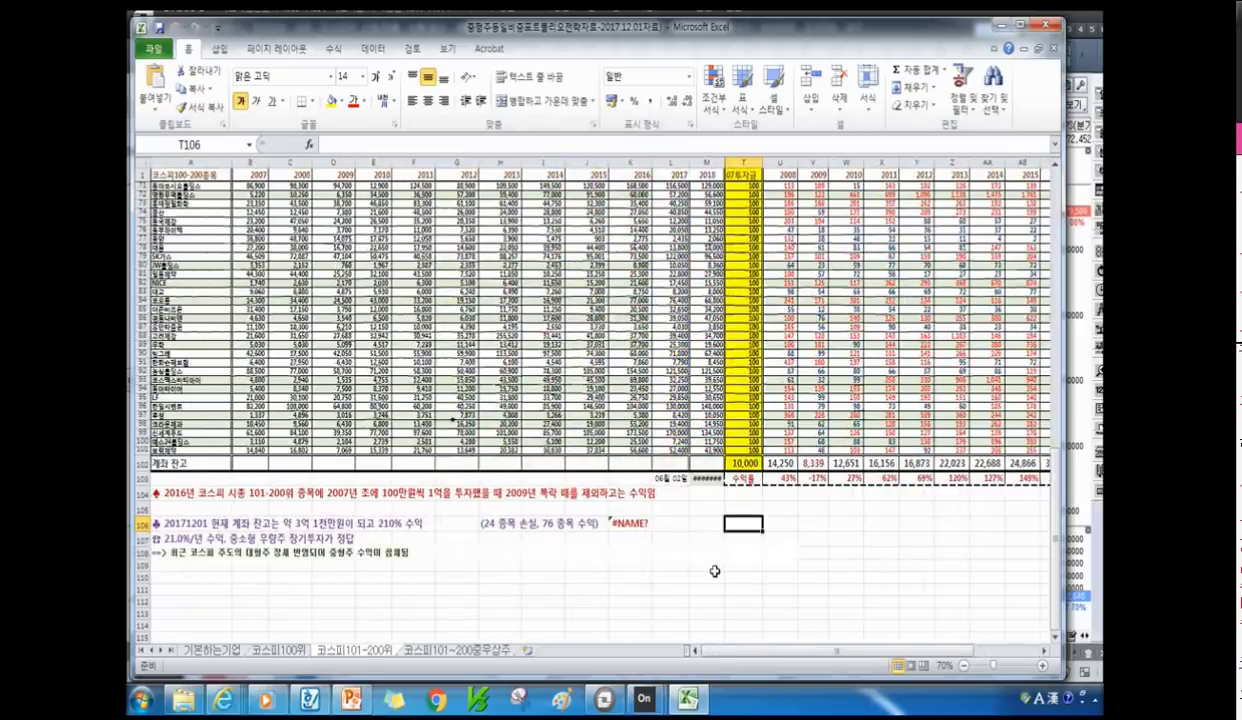
left_click_drag(734, 652, 826, 652)
left_click_drag(900, 645, 604, 601)
scroll(578, 557, "down", 1)
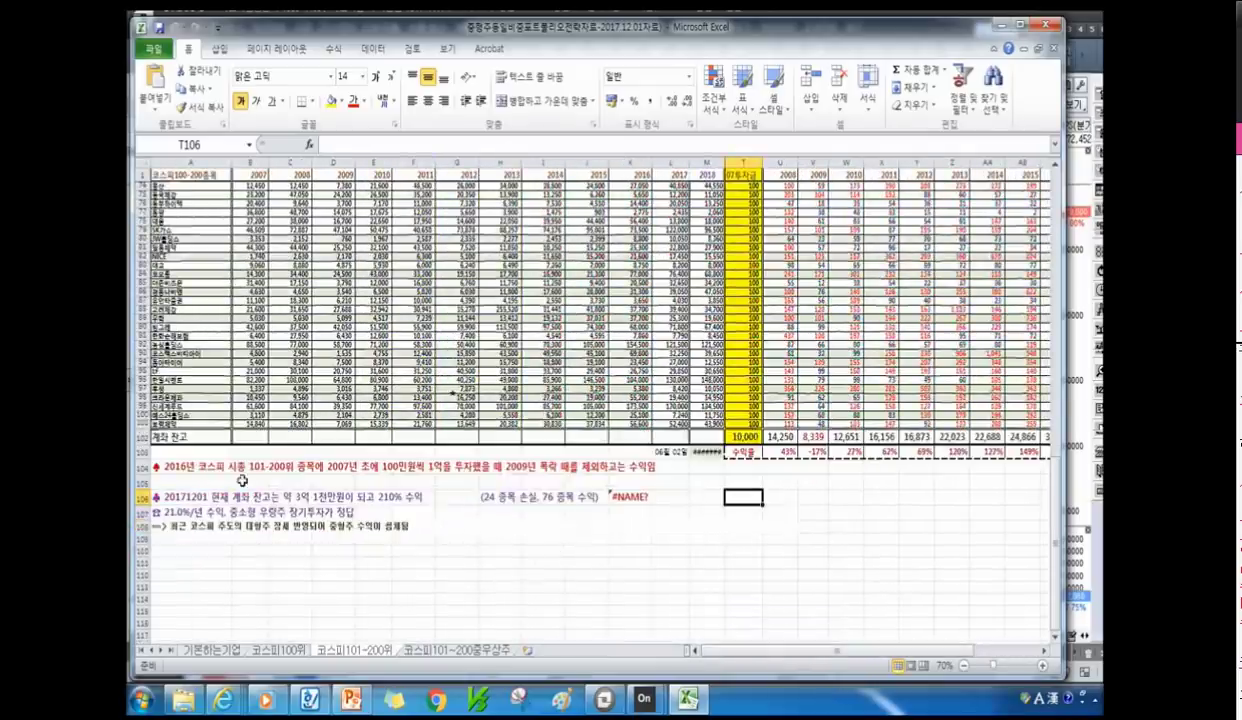
scroll(220, 458, "down", 1)
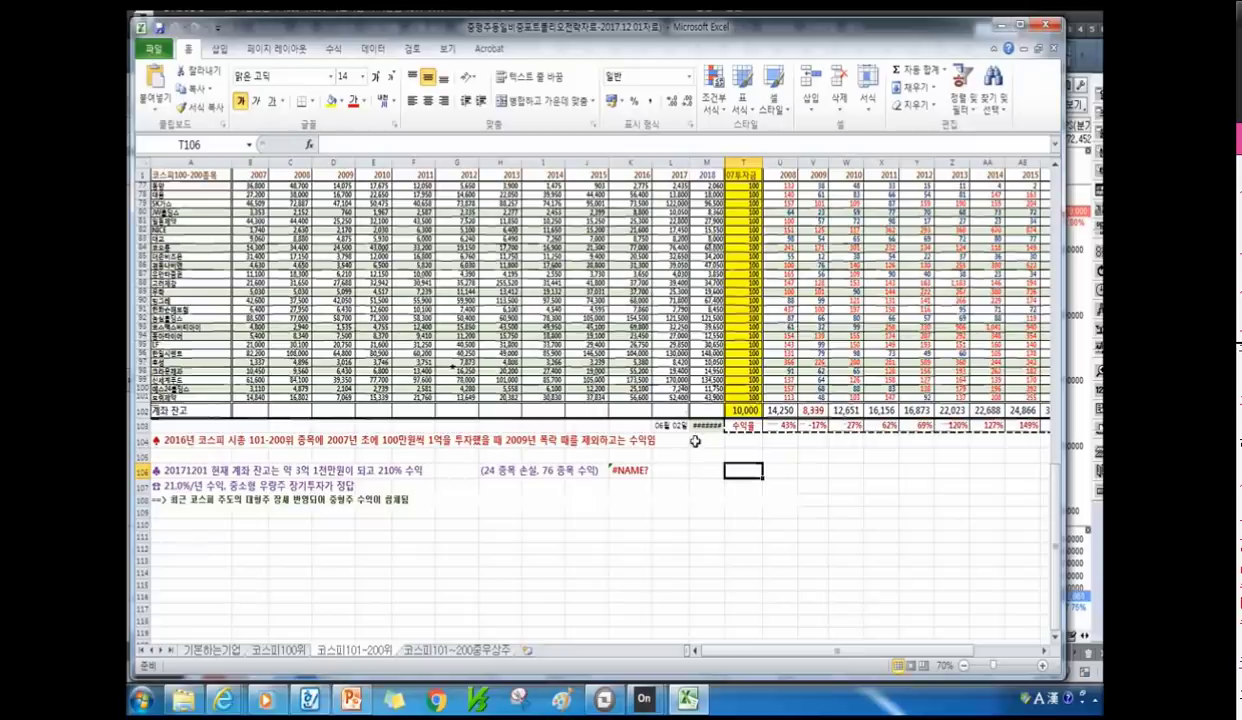
Step: Scan the stock list on the 코스피101~200위 sheet from its first row back down to the balance row
scroll(565, 367, "up", 3)
scroll(565, 367, "up", 15)
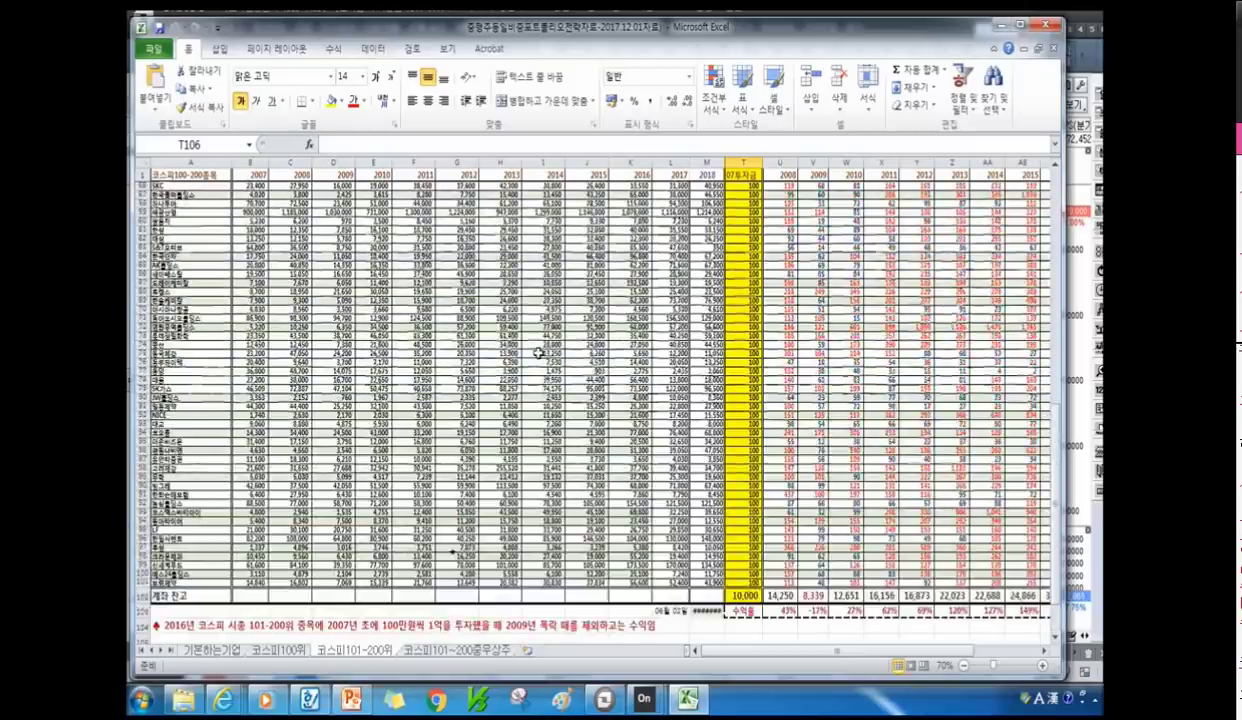
scroll(491, 294, "up", 5)
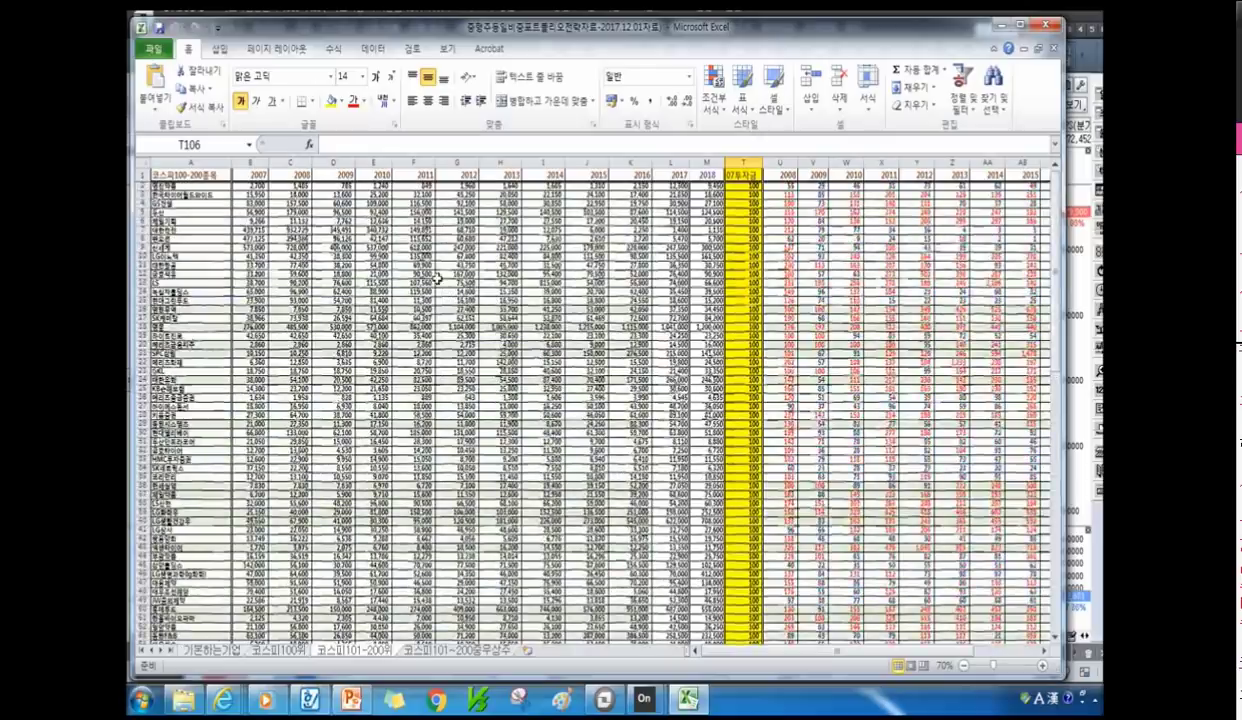
scroll(505, 333, "down", 1)
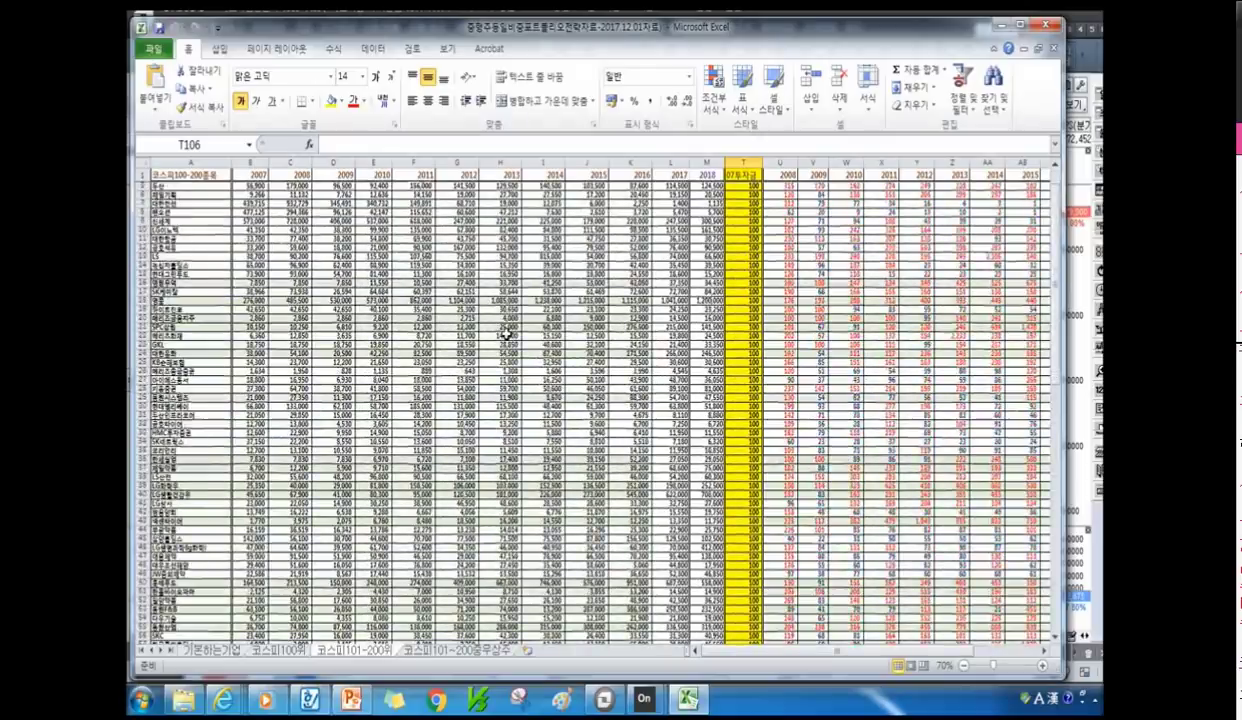
scroll(690, 200, "down", 4)
scroll(706, 237, "down", 15)
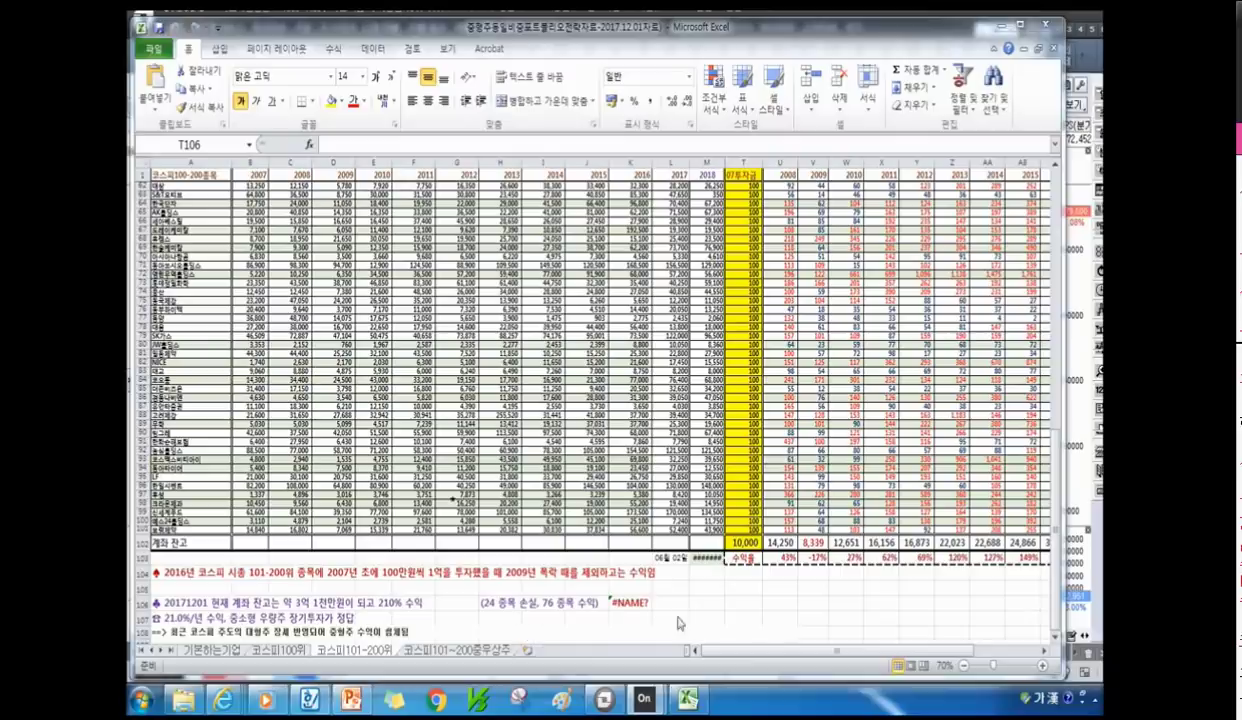
Step: View the 코스피101~200중우상주 sheet and close the workbook to return to the stock chart
left_click(458, 649)
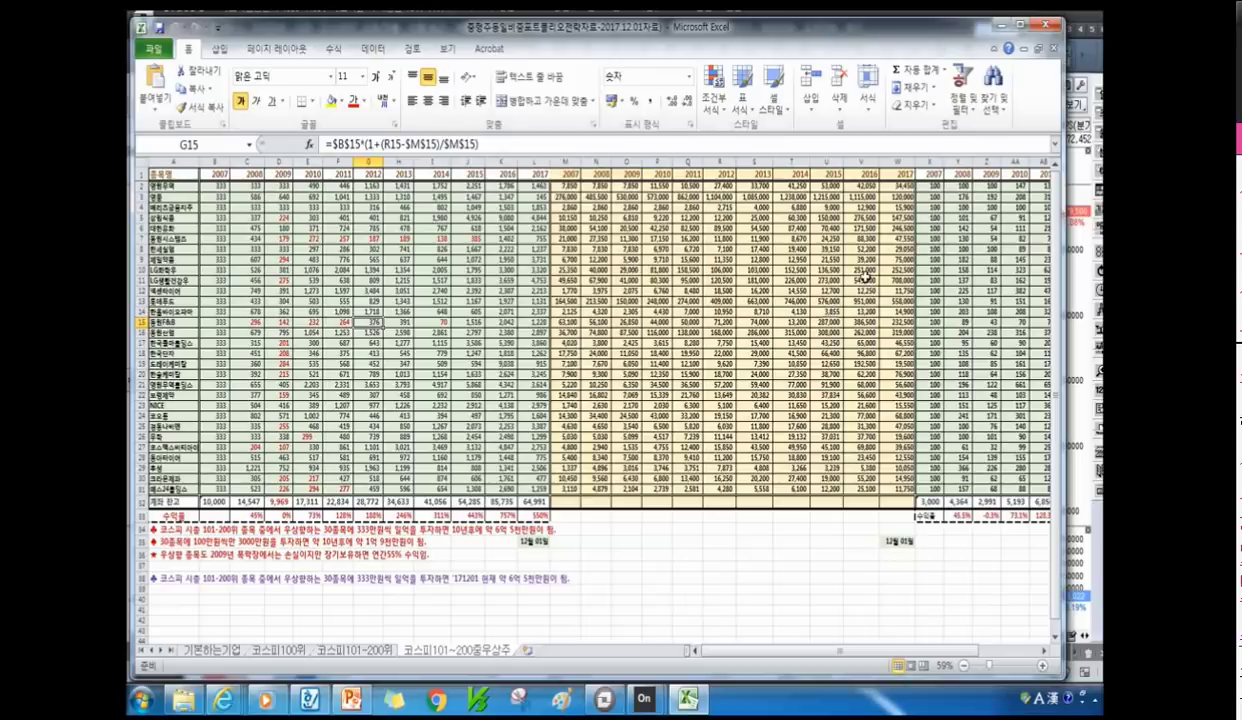
left_click(1047, 26)
left_click(594, 366)
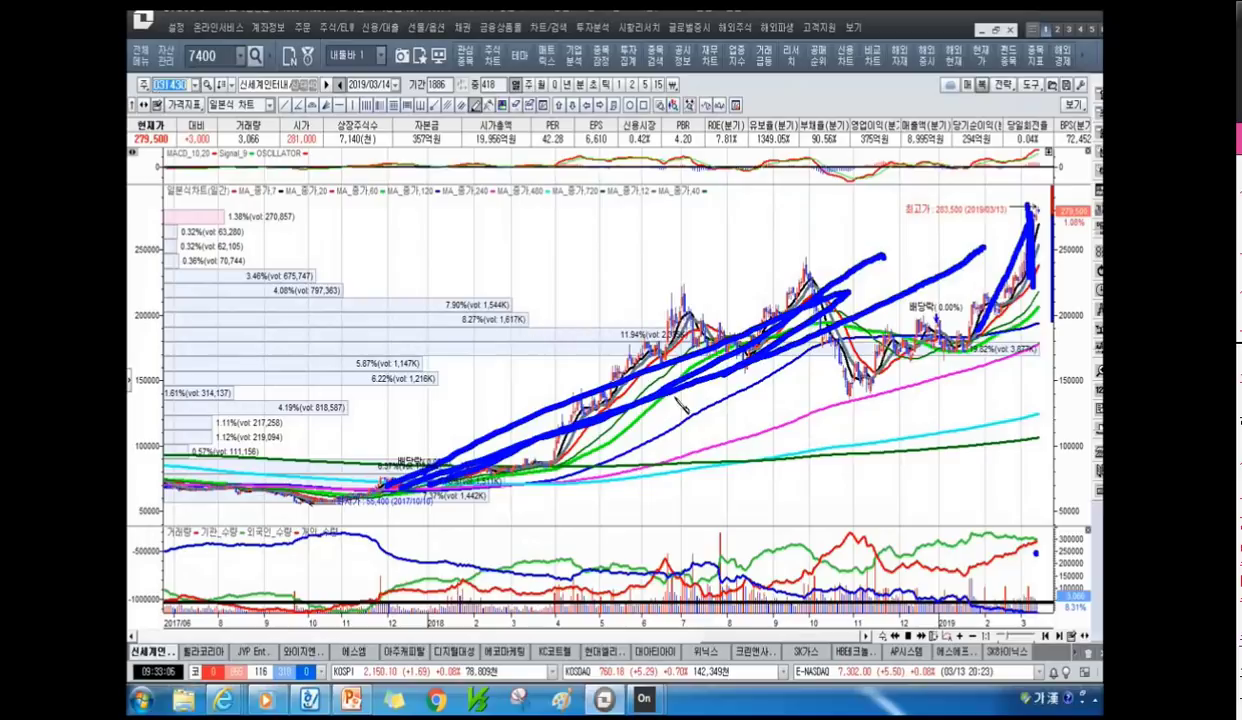
Step: Draw freehand strokes along the decline from the October 2018 peak and along the following low near 150,000
scroll(678, 400, "down", 3)
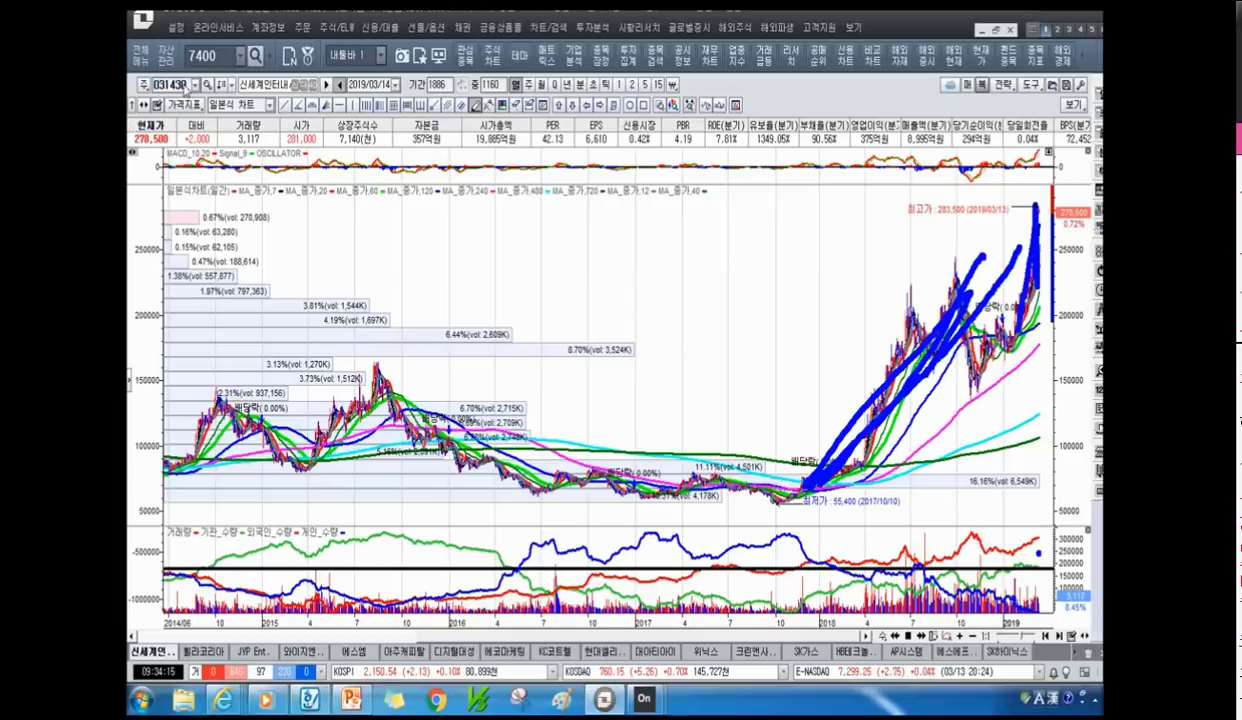
scroll(620, 325, "up", 5)
mouse_move(645, 275)
left_mouse_down()
mouse_move(708, 392)
mouse_move(866, 376)
left_mouse_up()
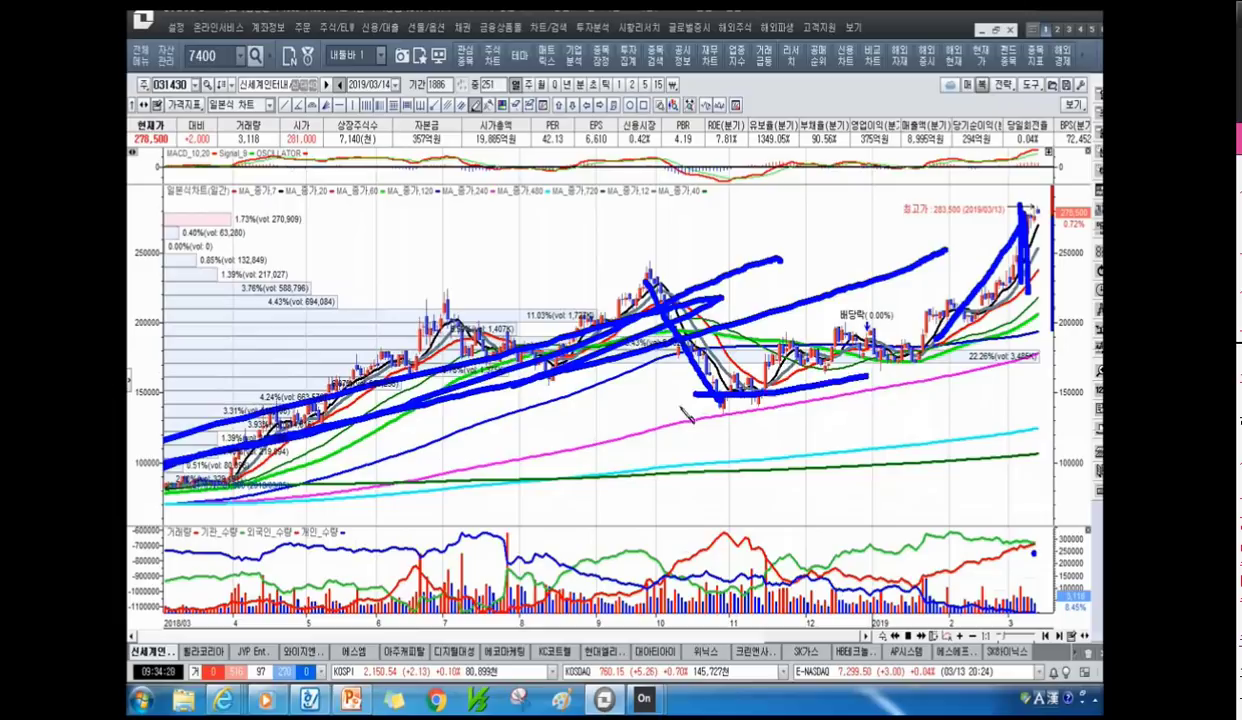
Step: Clear all freehand drawings from the price chart and draw an ellipse around the November 2018 low near 150,000
scroll(1003, 206, "down", 3)
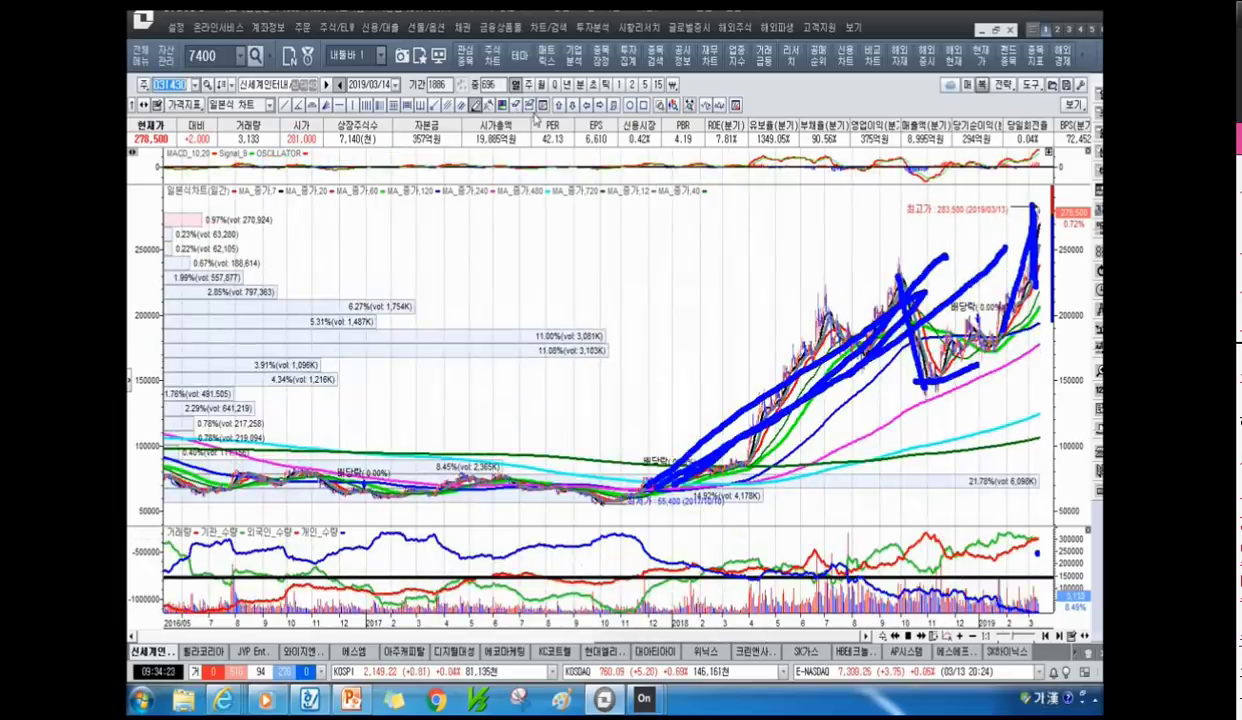
left_click(516, 106)
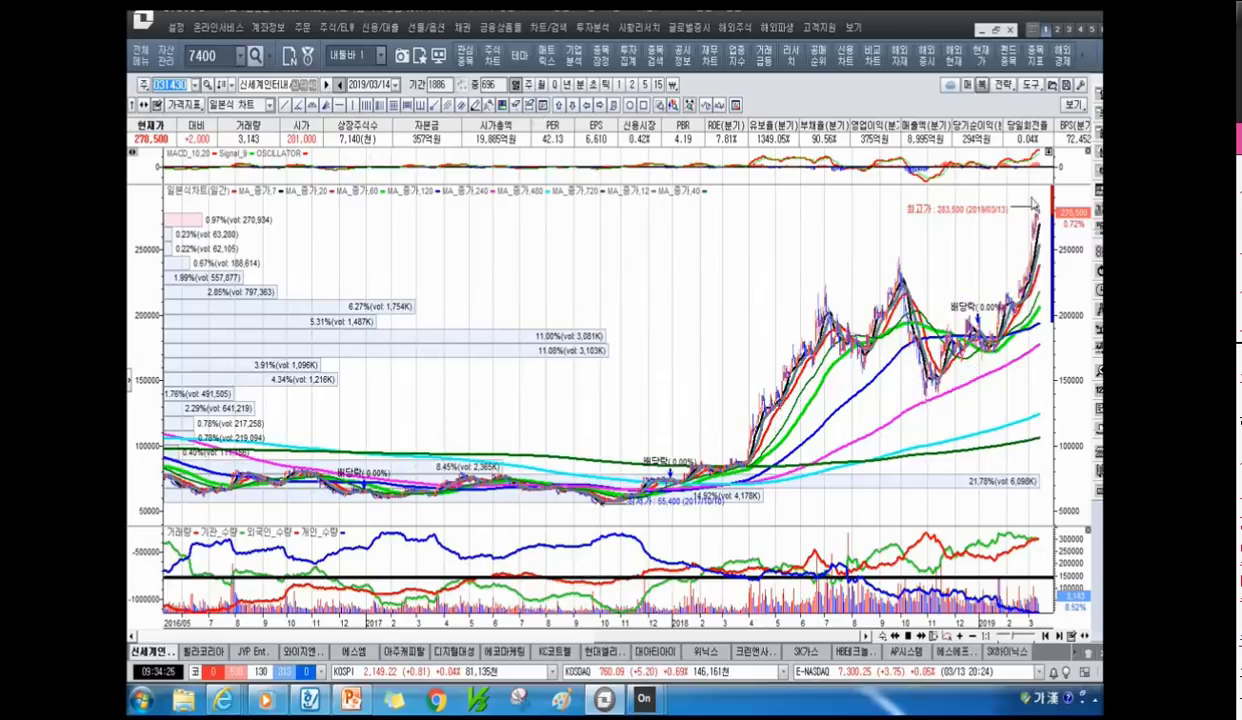
left_click(629, 106)
left_click_drag(910, 358, 963, 398)
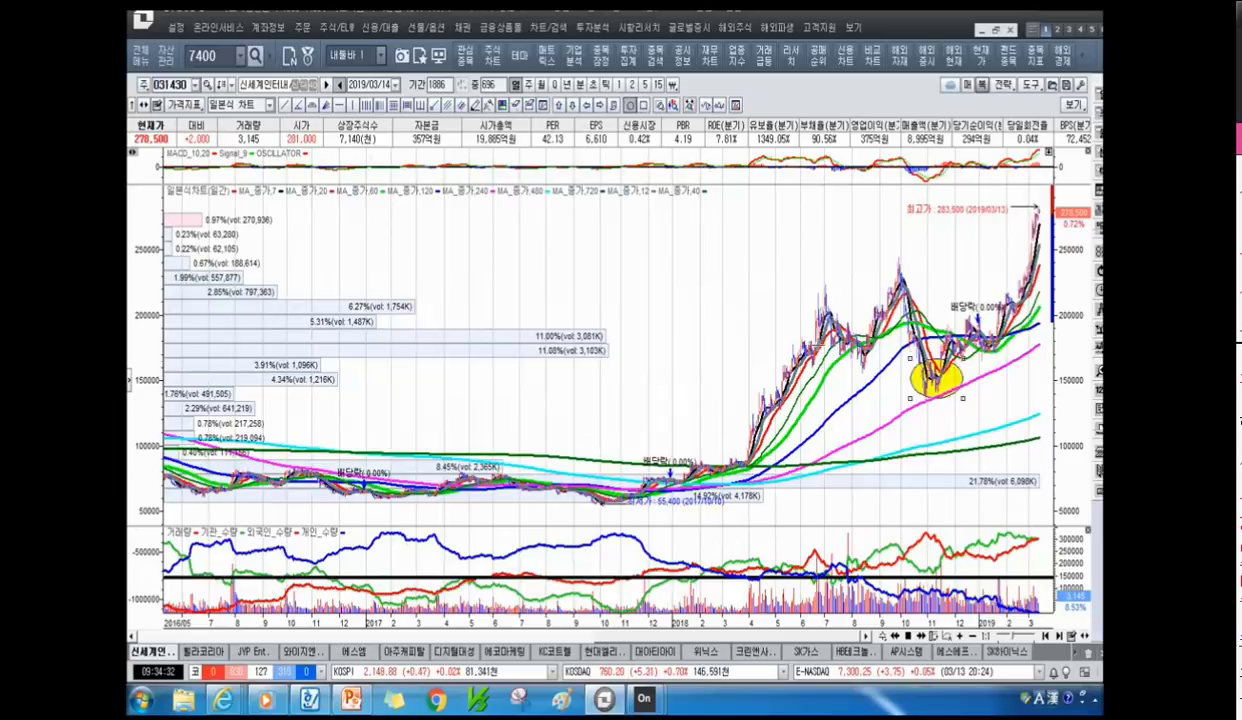
Step: Mark the mid-2018 to early-2019 range near 185,000, the December 2018 to January 2019 area and August 2017 with ellipses
left_click_drag(995, 331, 810, 338)
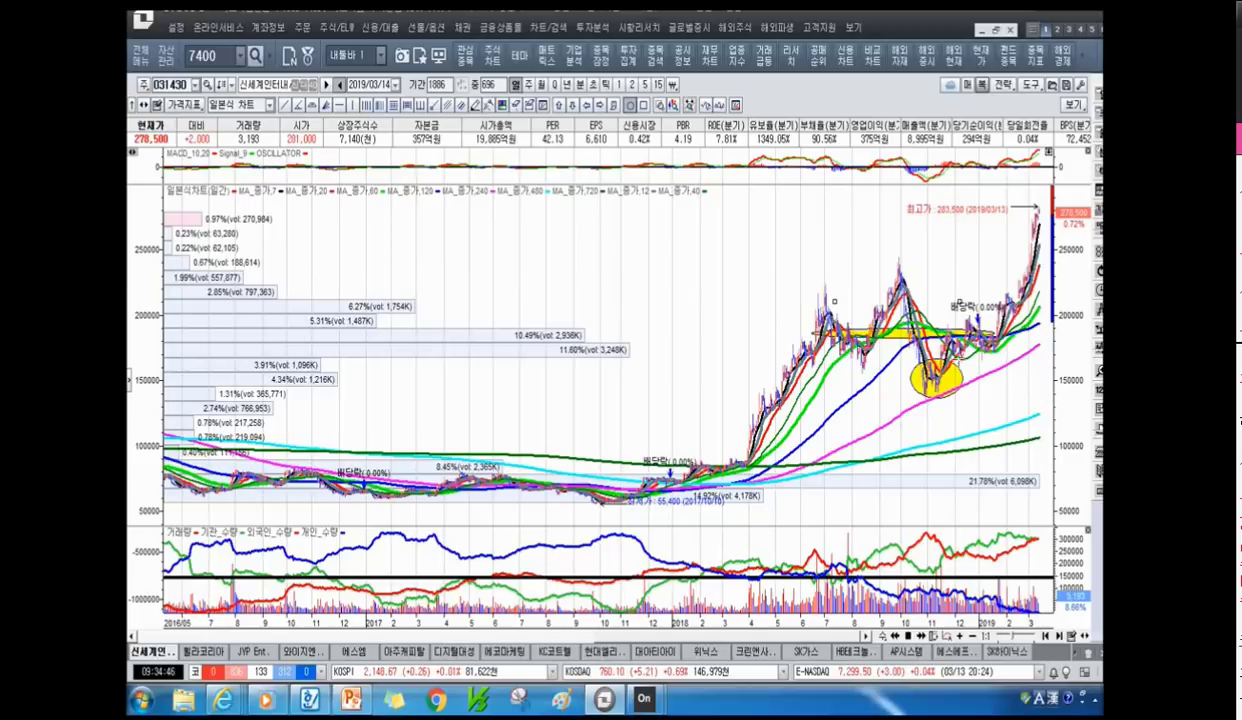
left_click_drag(952, 226, 985, 364)
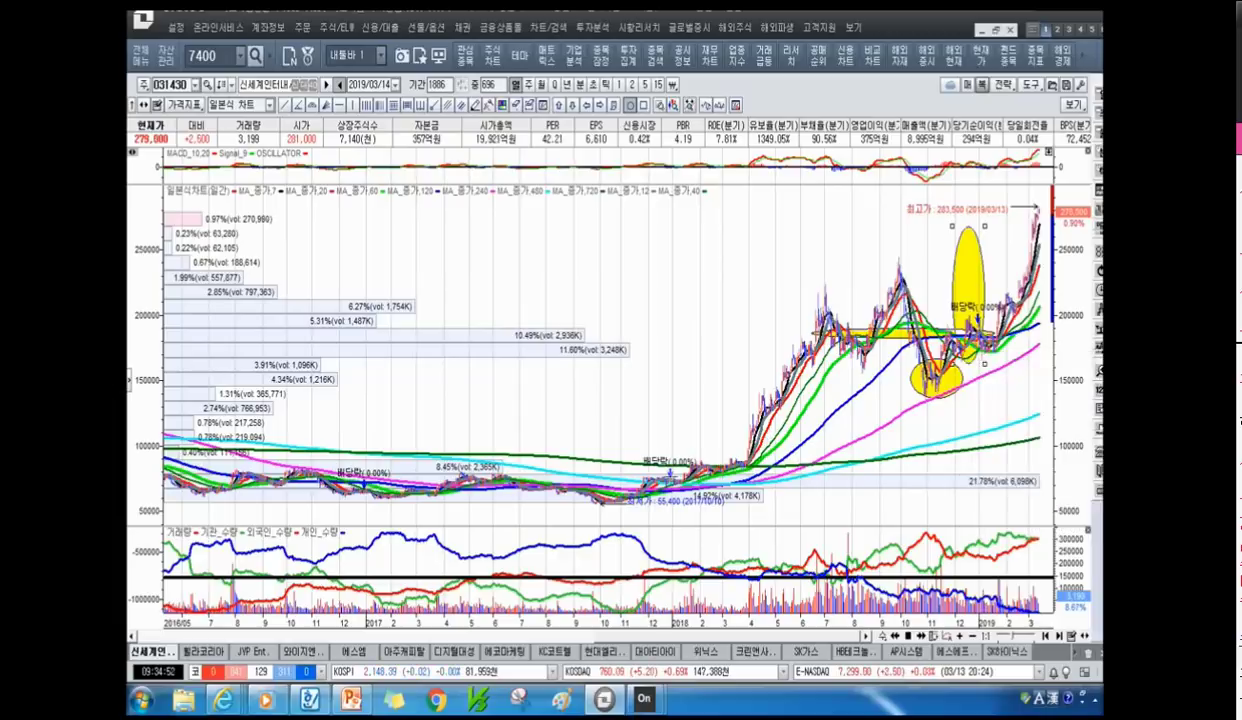
left_click_drag(537, 474, 568, 499)
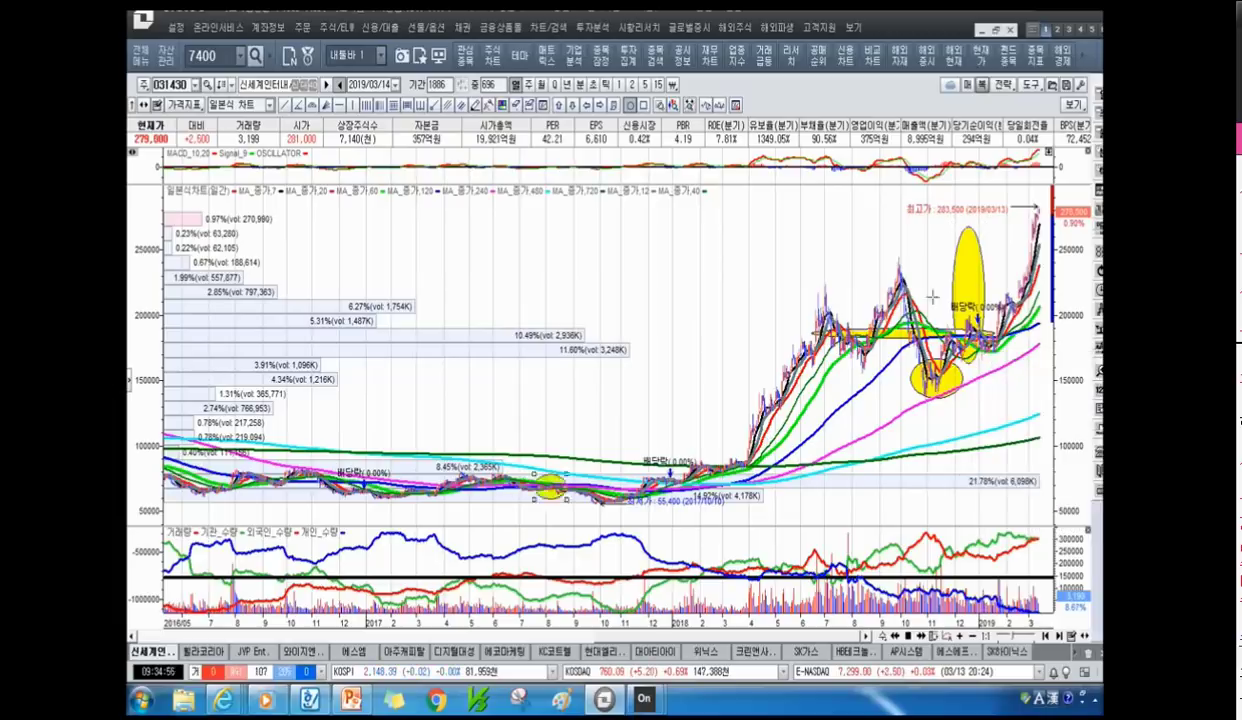
left_click(1015, 345)
left_click_drag(998, 378, 998, 416)
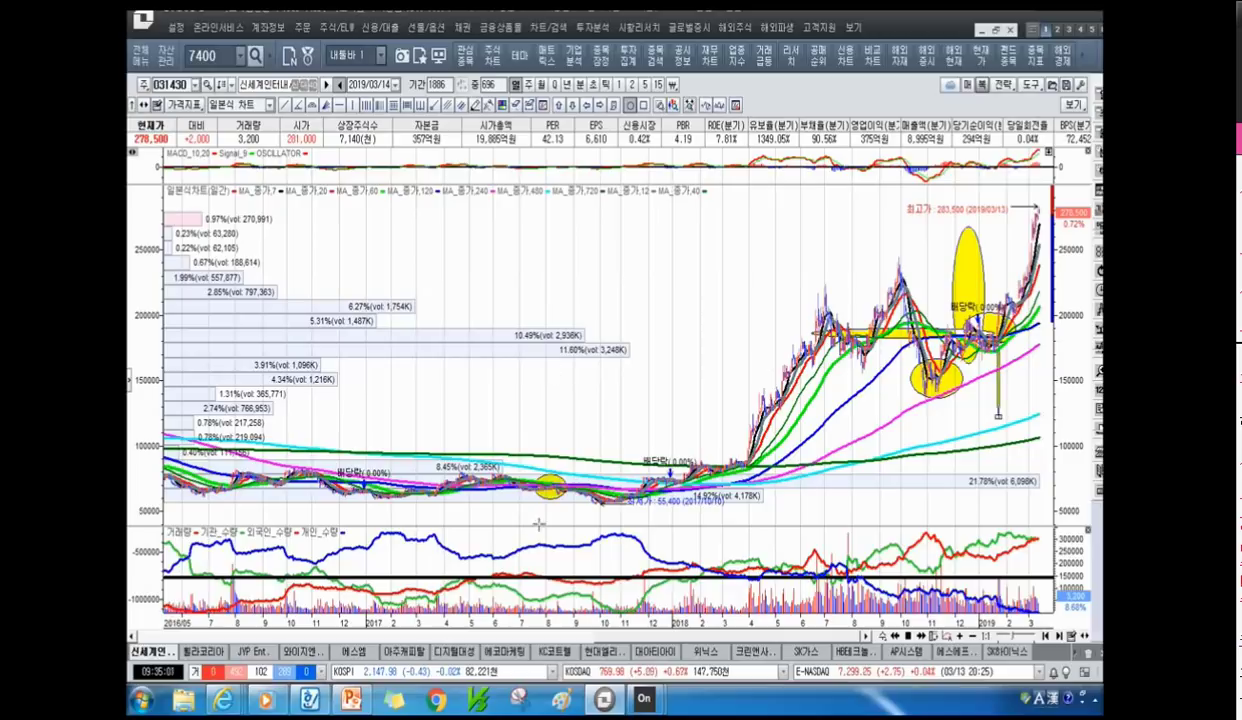
Step: Draw a large ellipse from August 2017 to April 2018 and flat ellipses at the November 2018 low and July 2018 peak
left_click(547, 463)
left_click_drag(541, 483, 770, 330)
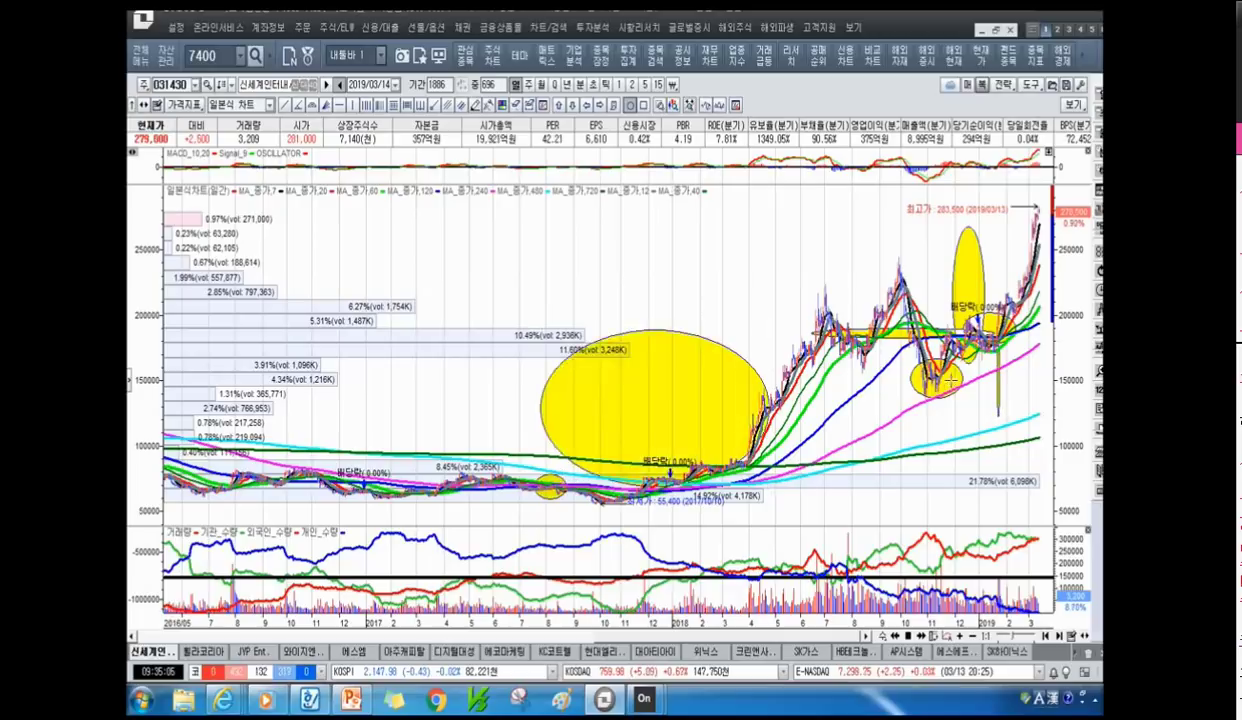
left_click_drag(852, 382, 983, 377)
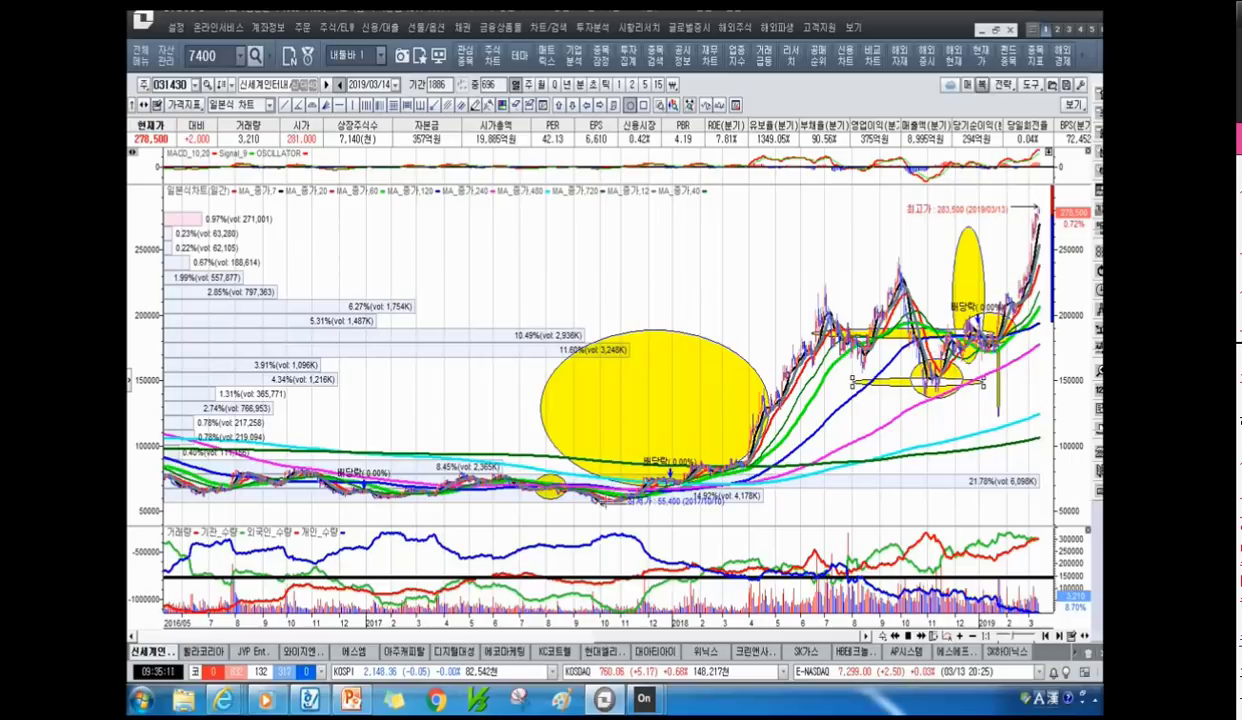
left_click_drag(787, 297, 860, 297)
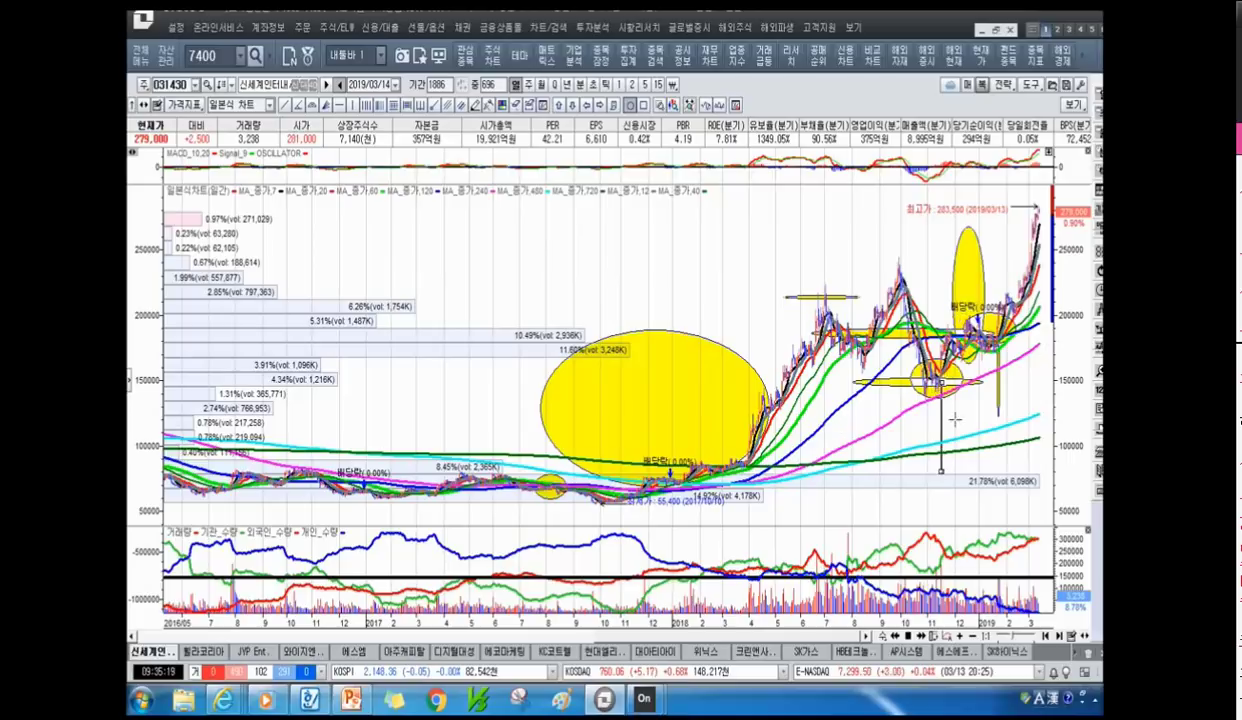
Step: Add ellipses below and beside the November 2018 low, above the July 2018 peak, and a tall narrow one at April 2018
left_click_drag(940, 384, 940, 472)
left_click_drag(832, 300, 806, 273)
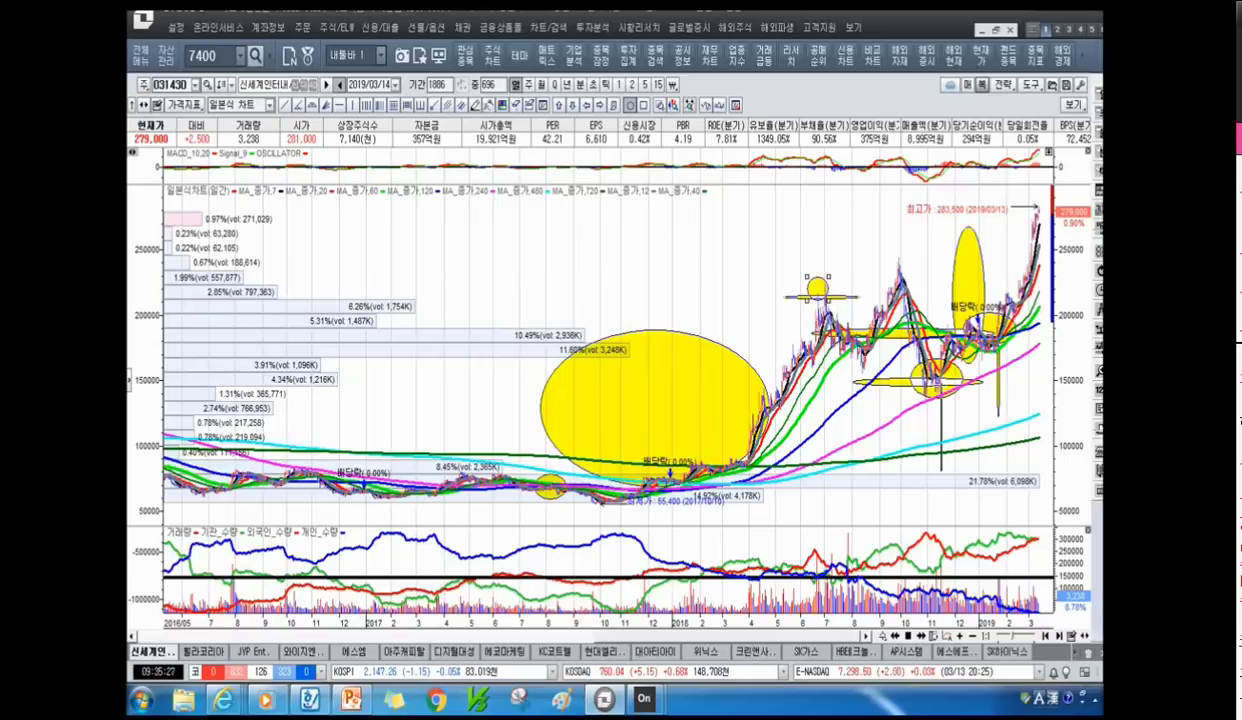
left_click_drag(910, 361, 1035, 388)
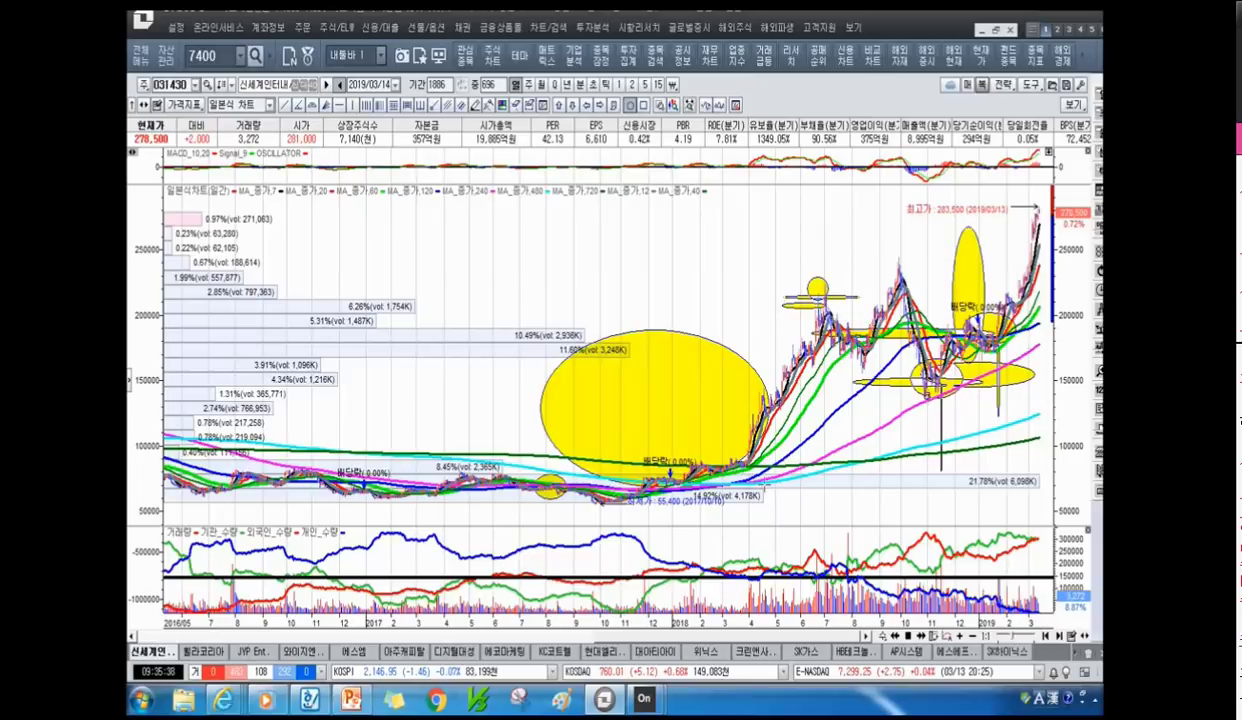
left_click_drag(756, 226, 770, 482)
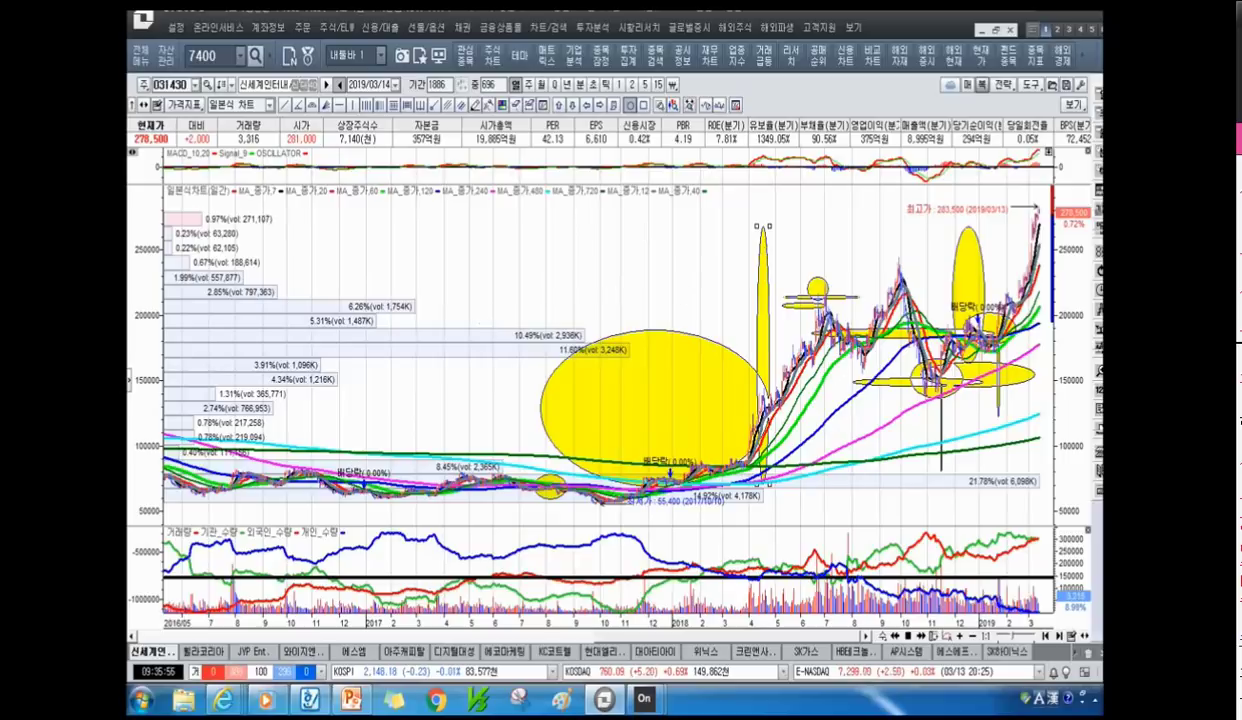
Step: Delete all the ellipses from the price chart, leaving the chart settings unmodified
left_click(527, 106)
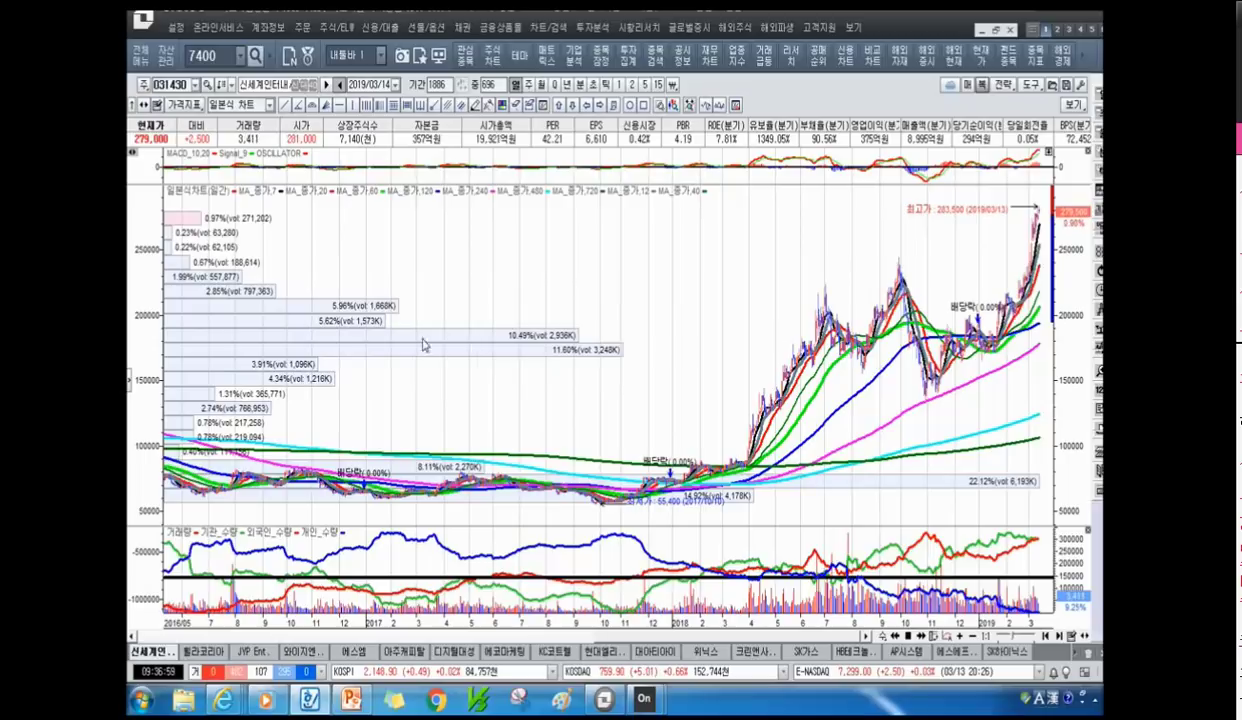
double_click(704, 382)
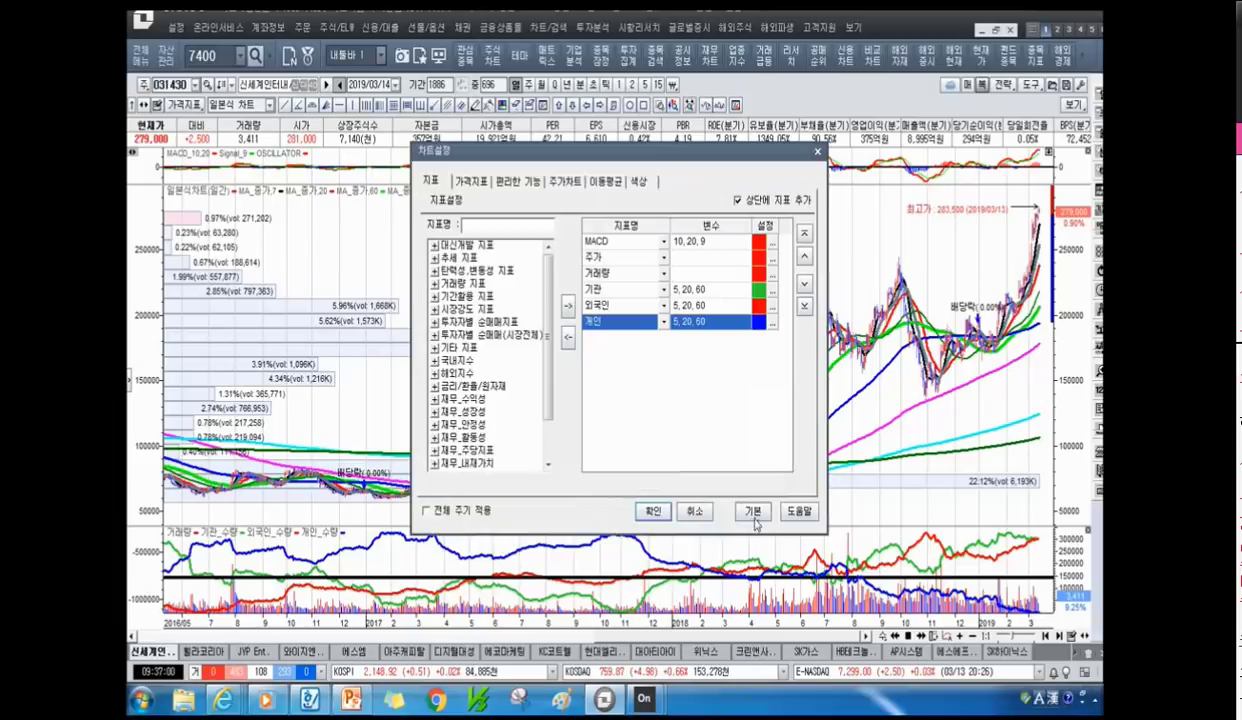
left_click(697, 512)
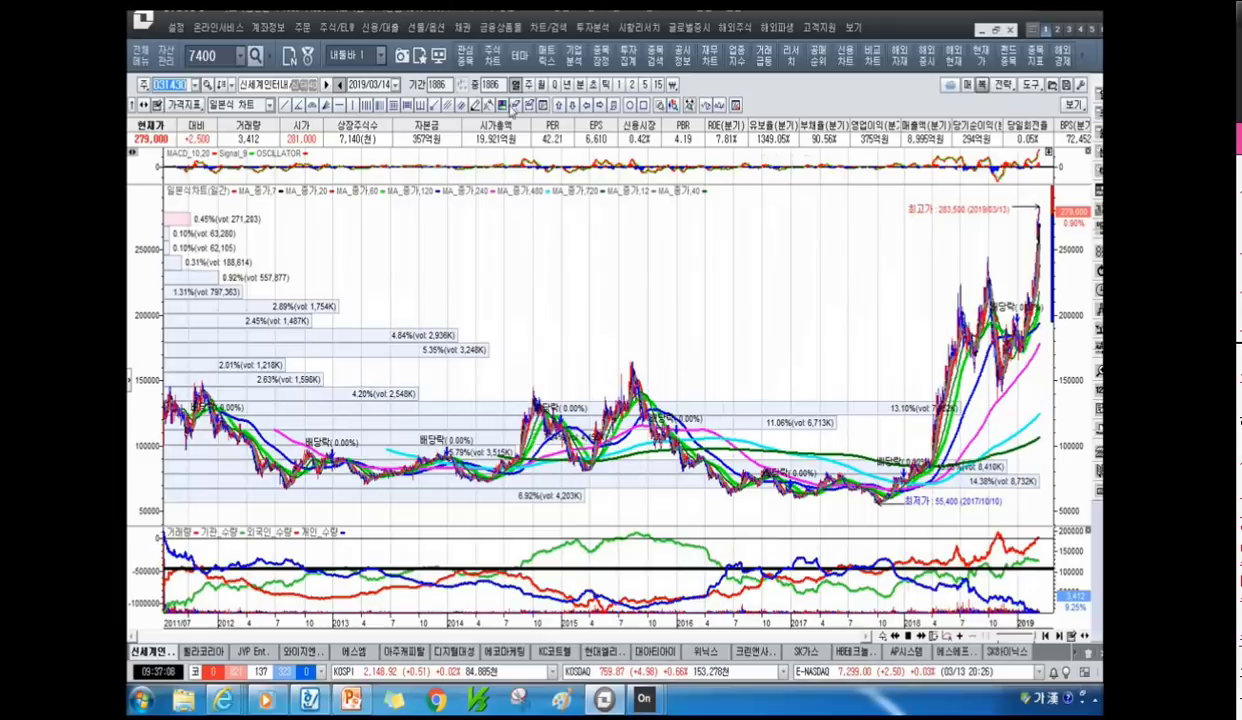
Step: Draw two freehand horizontal lines on the full-period chart from the 2015 high across to the late-2018 low, near 160,000 and 150,000
left_click(473, 106)
left_click_drag(622, 368, 998, 362)
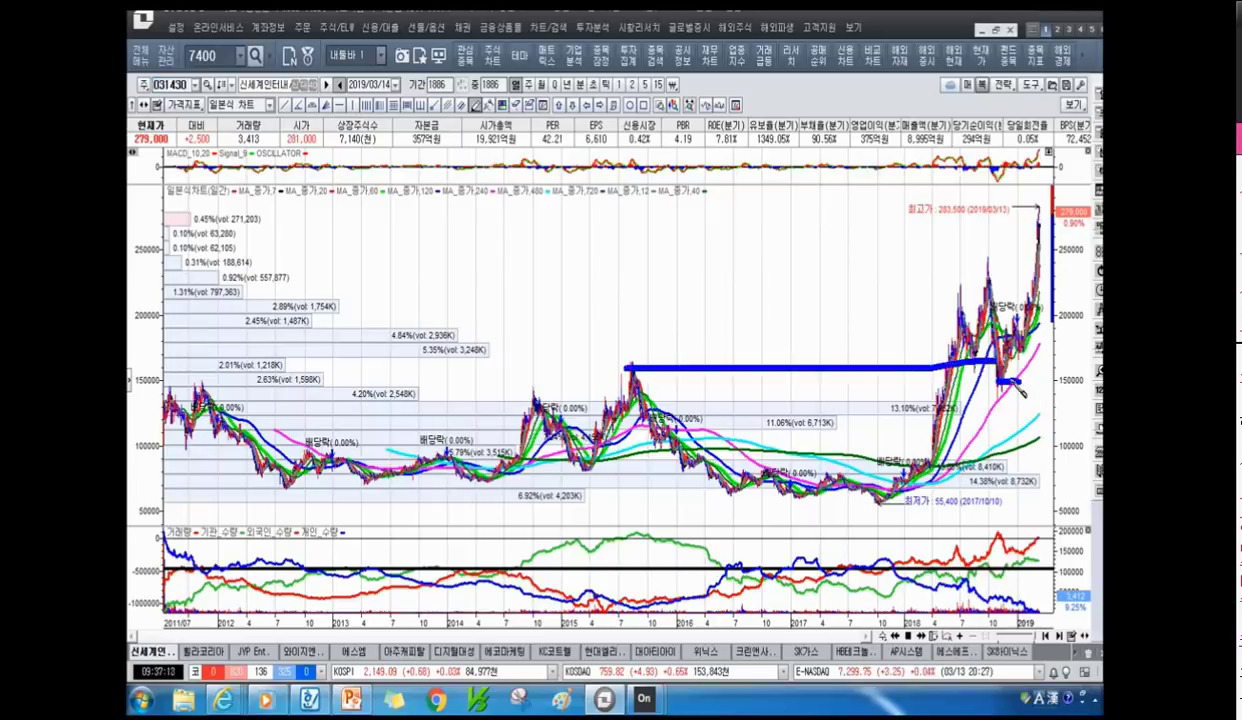
left_click_drag(621, 378, 1043, 380)
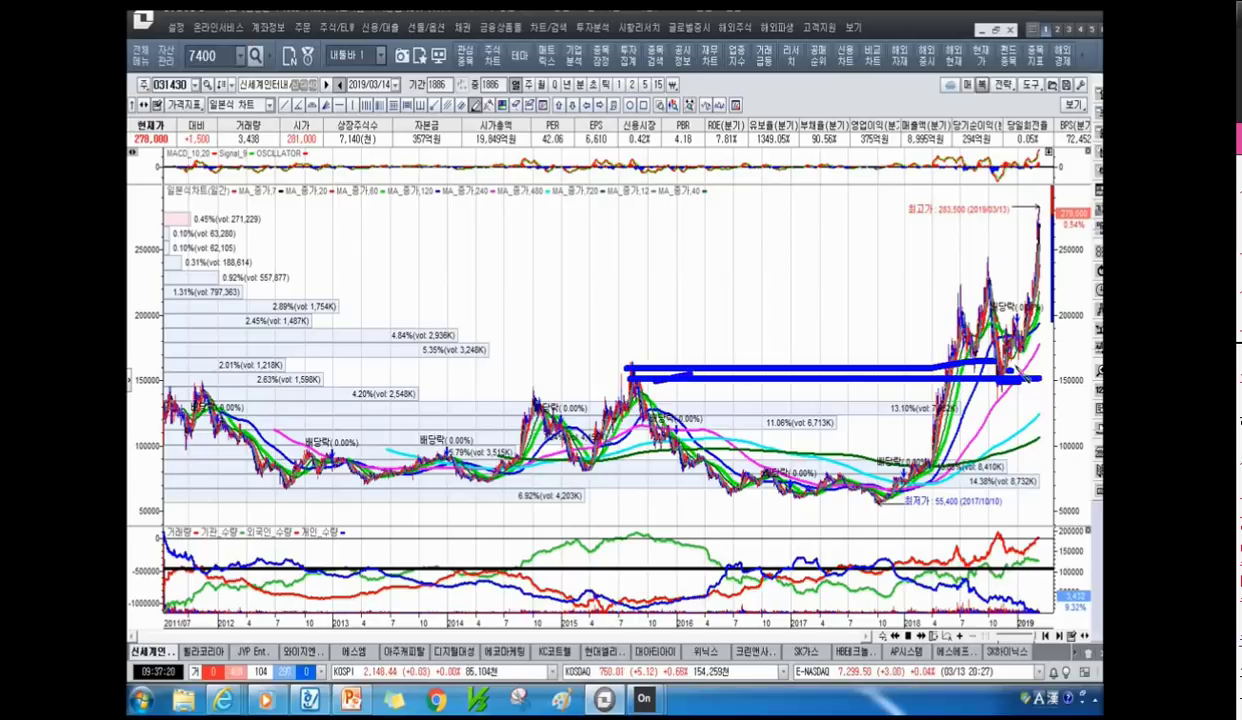
Step: Draw a freehand near-vertical line from the late-2018 low at about 155,000 up beyond the March 2019 high
left_click_drag(1013, 373, 1013, 185)
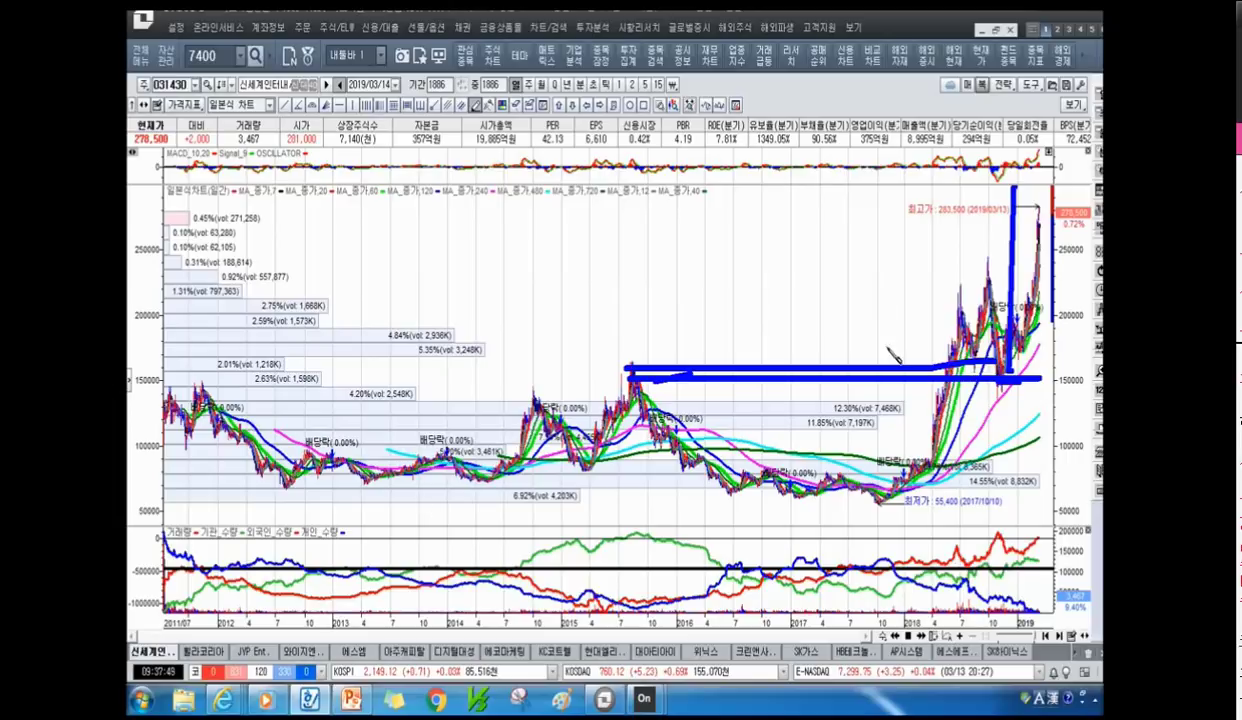
scroll(830, 310, "up", 5)
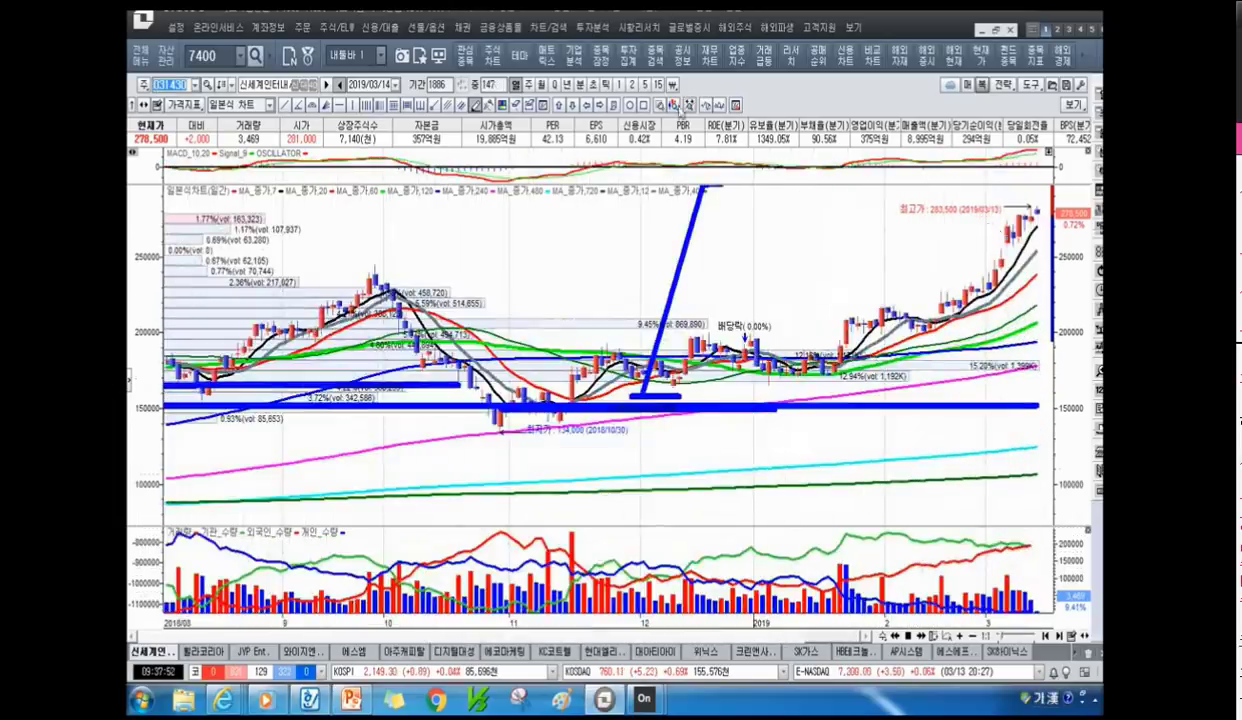
Step: Look up 휠라코리아's daily investor trading trend and highlight the rows from 2019/02/26 to 2019/03/05
left_click(628, 62)
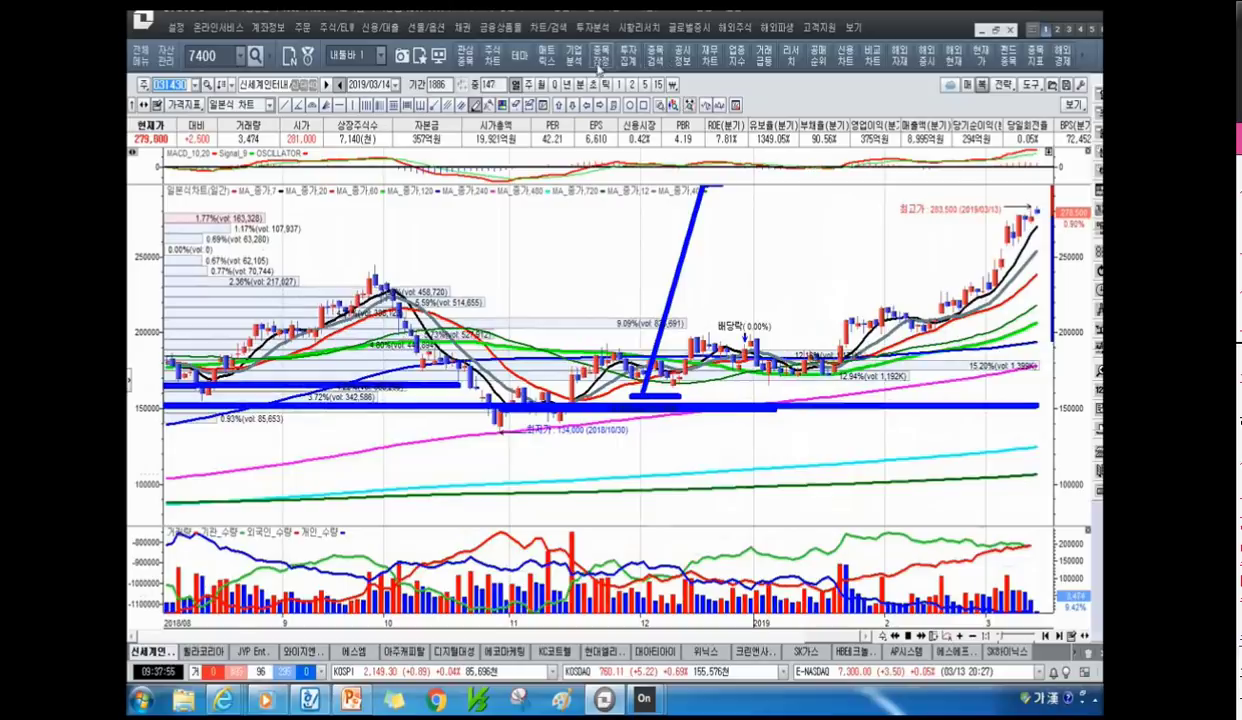
left_click(377, 82)
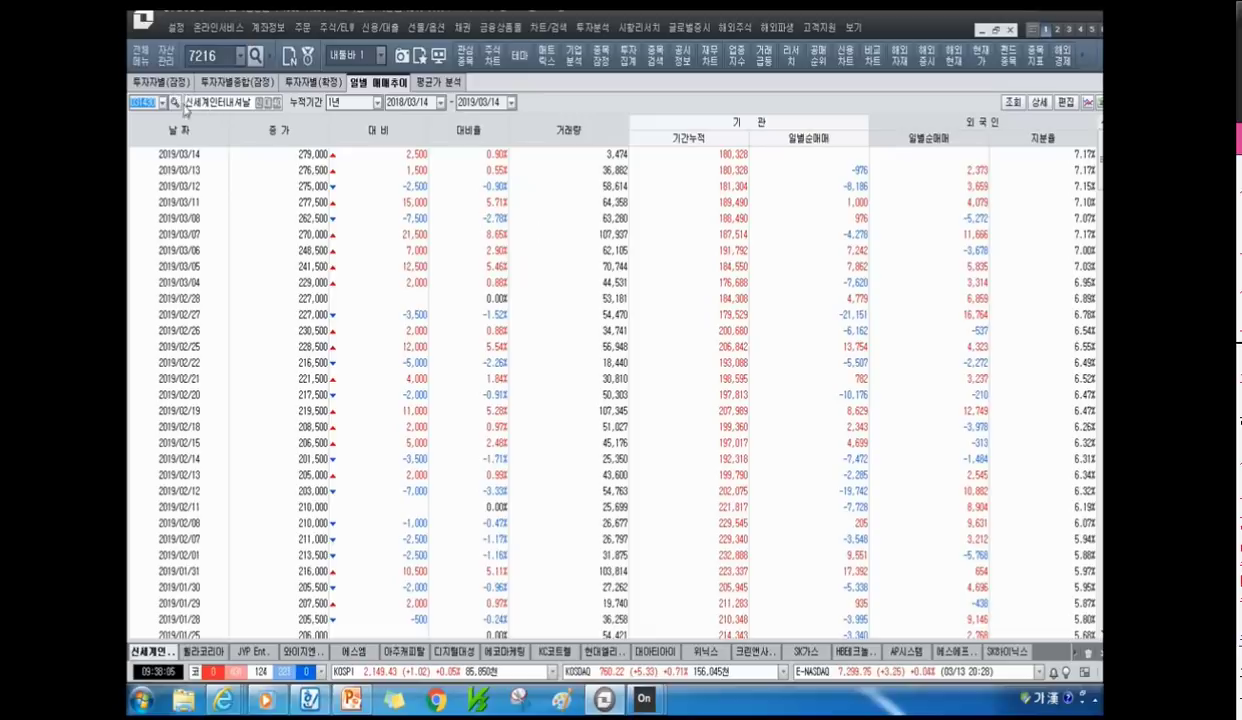
type("동일")
key("Return")
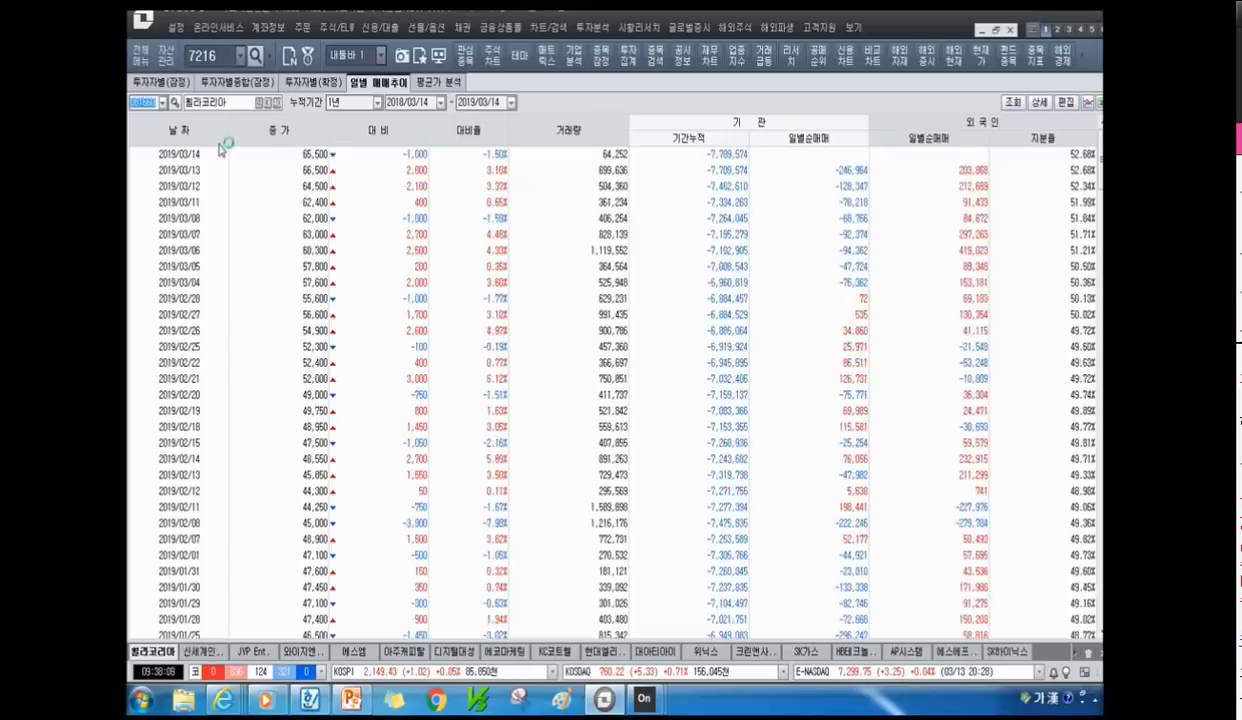
left_click_drag(990, 330, 968, 266)
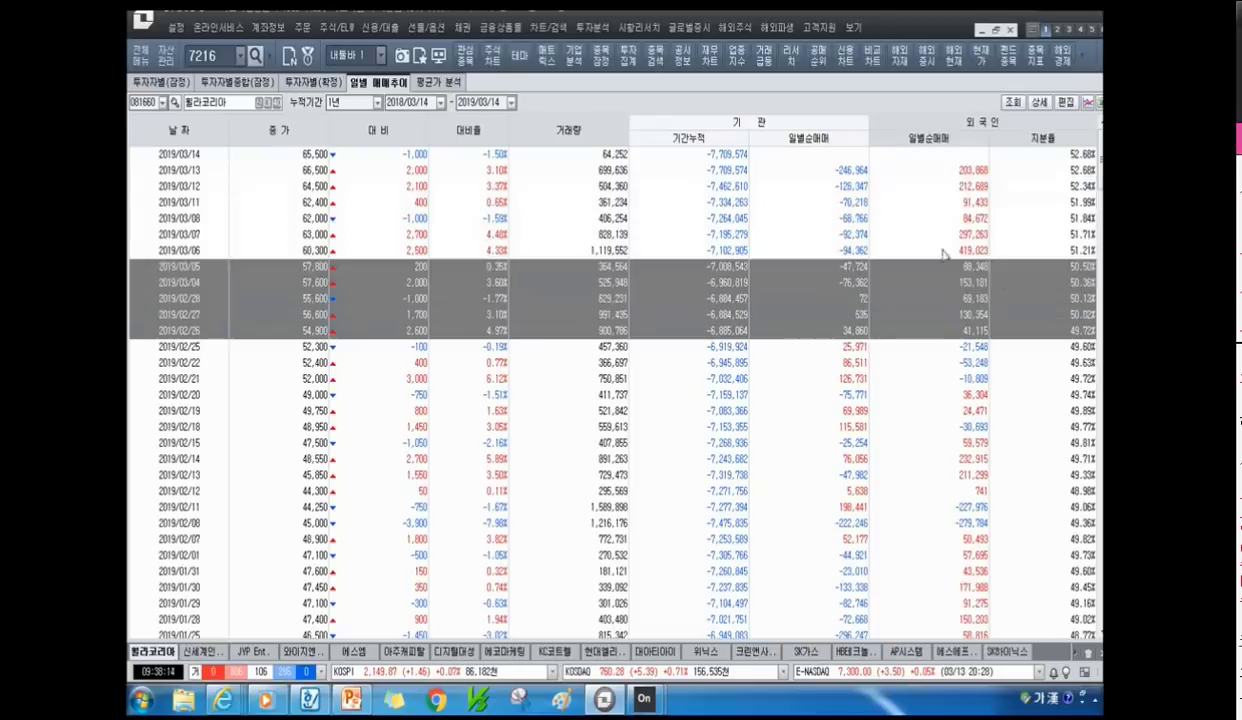
Step: Open 휠라코리아's daily price chart and examine the rise over shorter periods and back to 2014
left_click(493, 60)
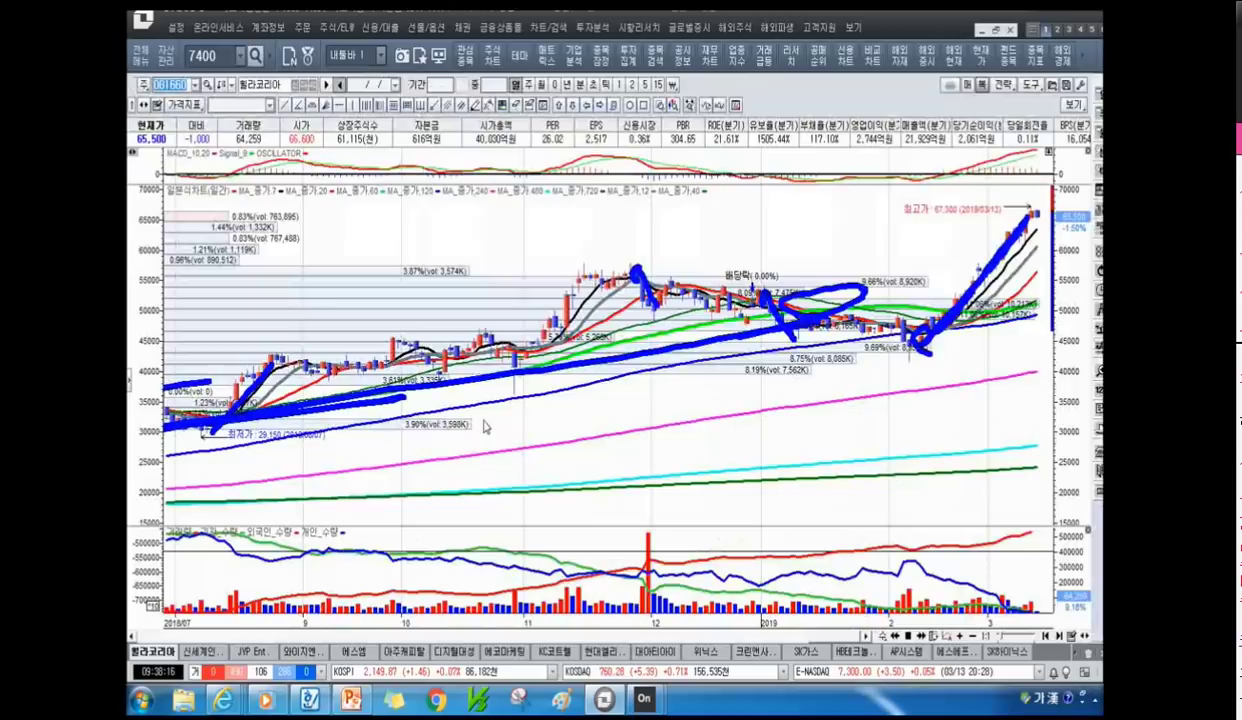
scroll(493, 447, "down", 4)
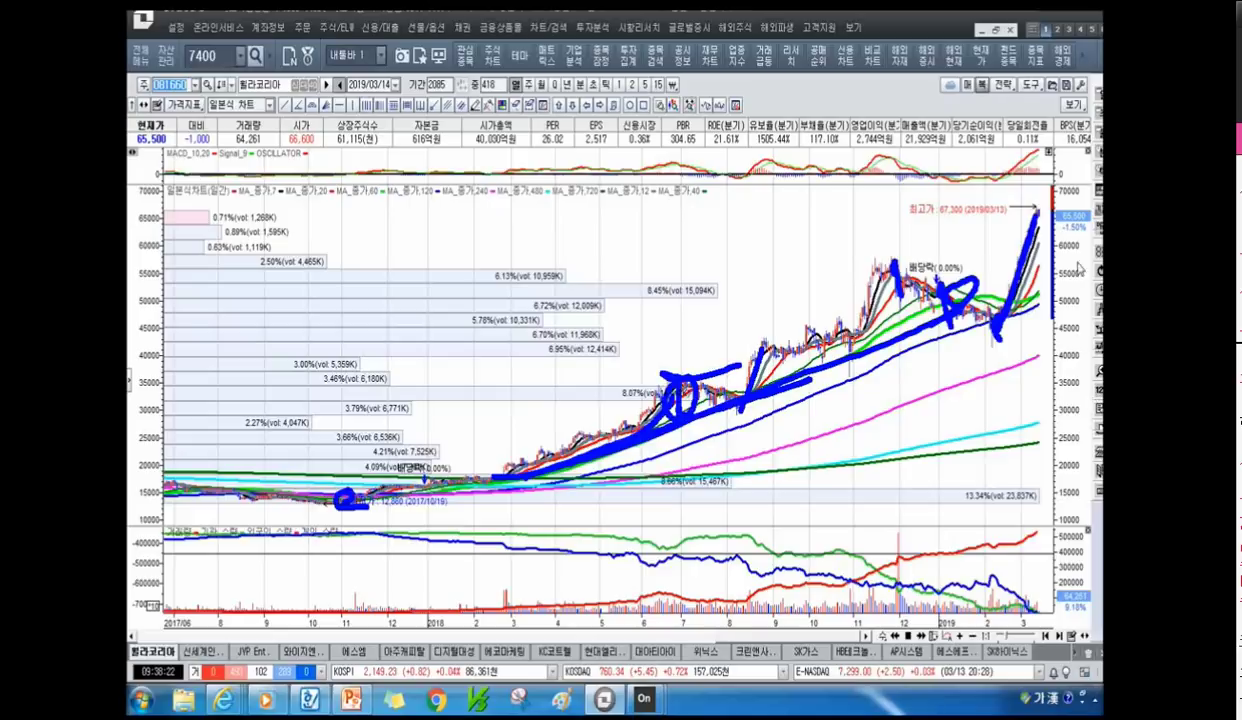
scroll(1080, 268, "up", 2)
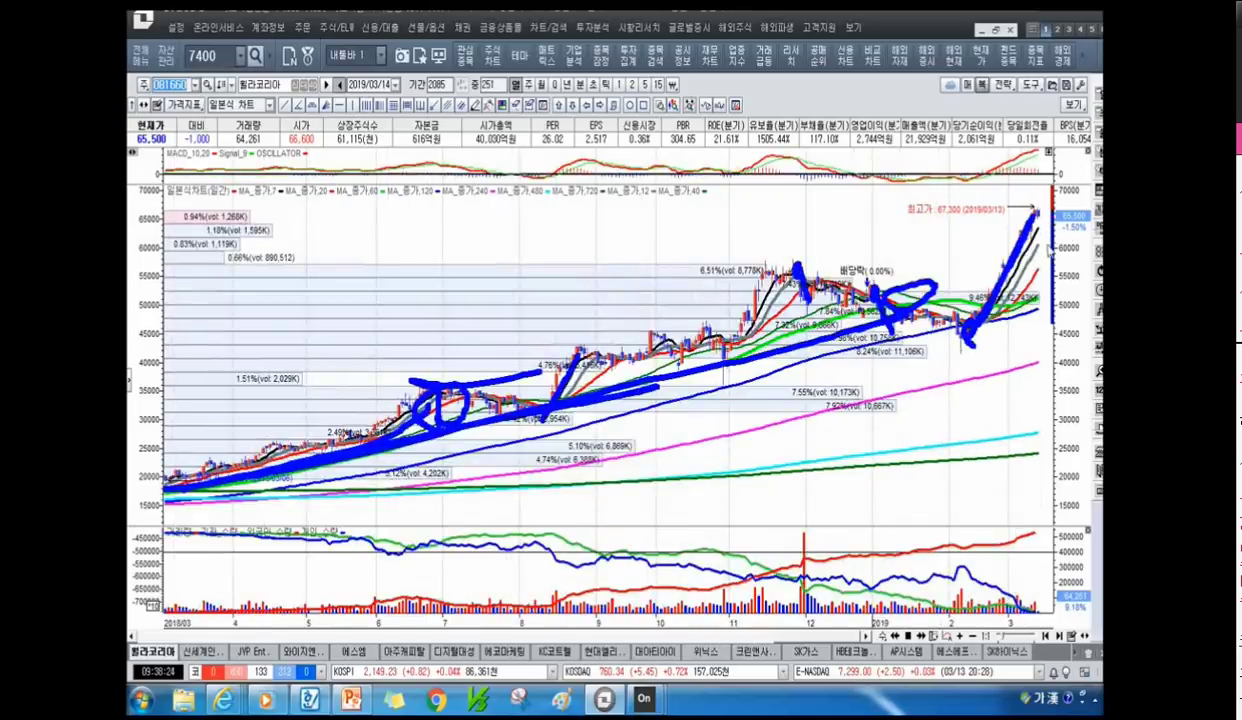
scroll(1020, 244, "down", 4)
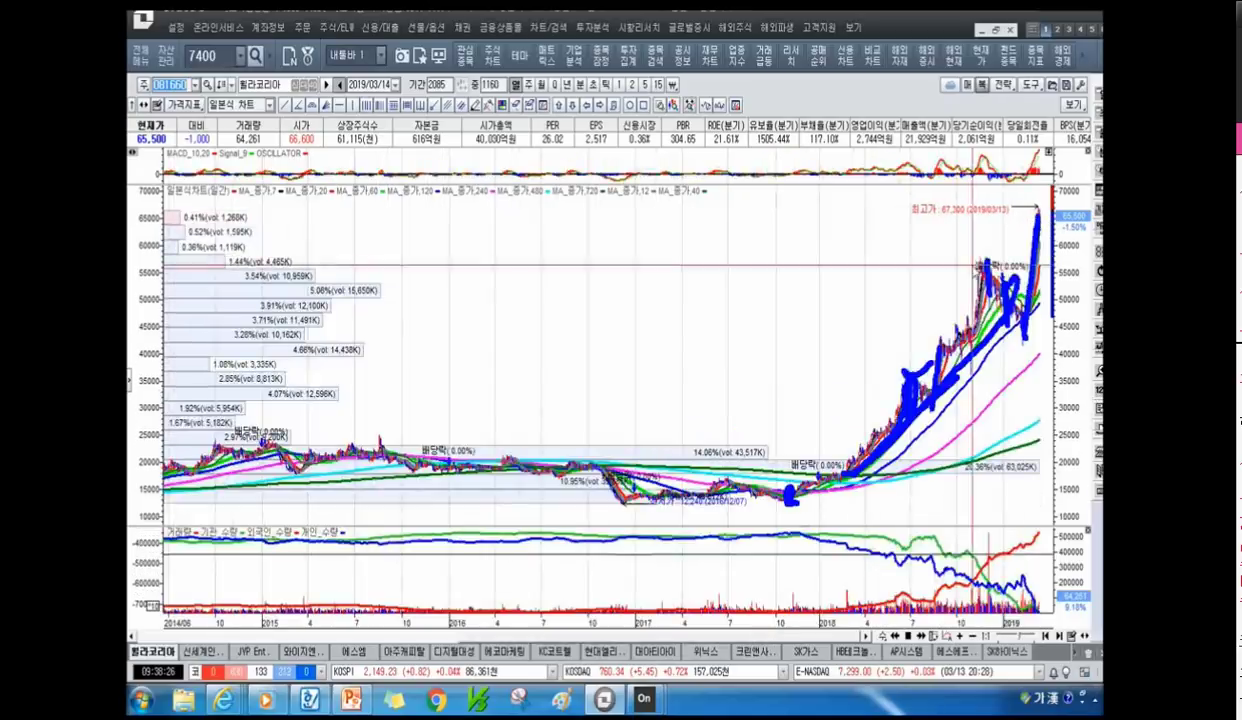
middle_click(900, 258)
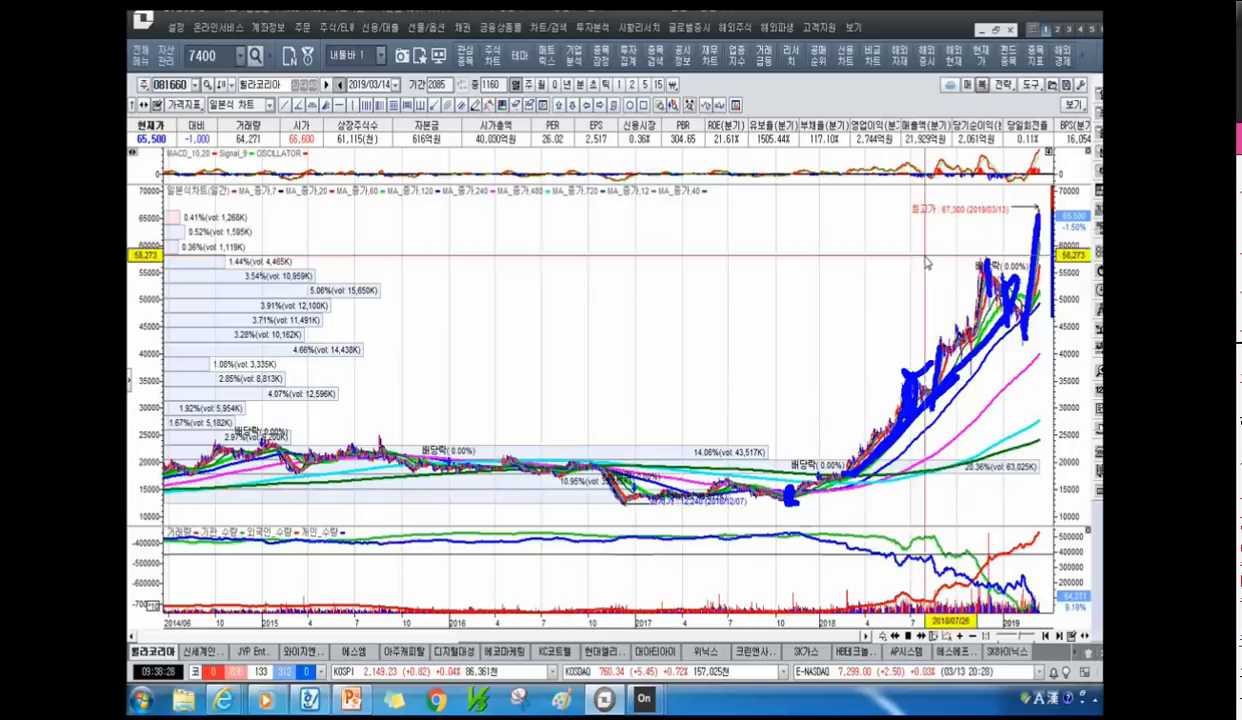
middle_click(943, 267)
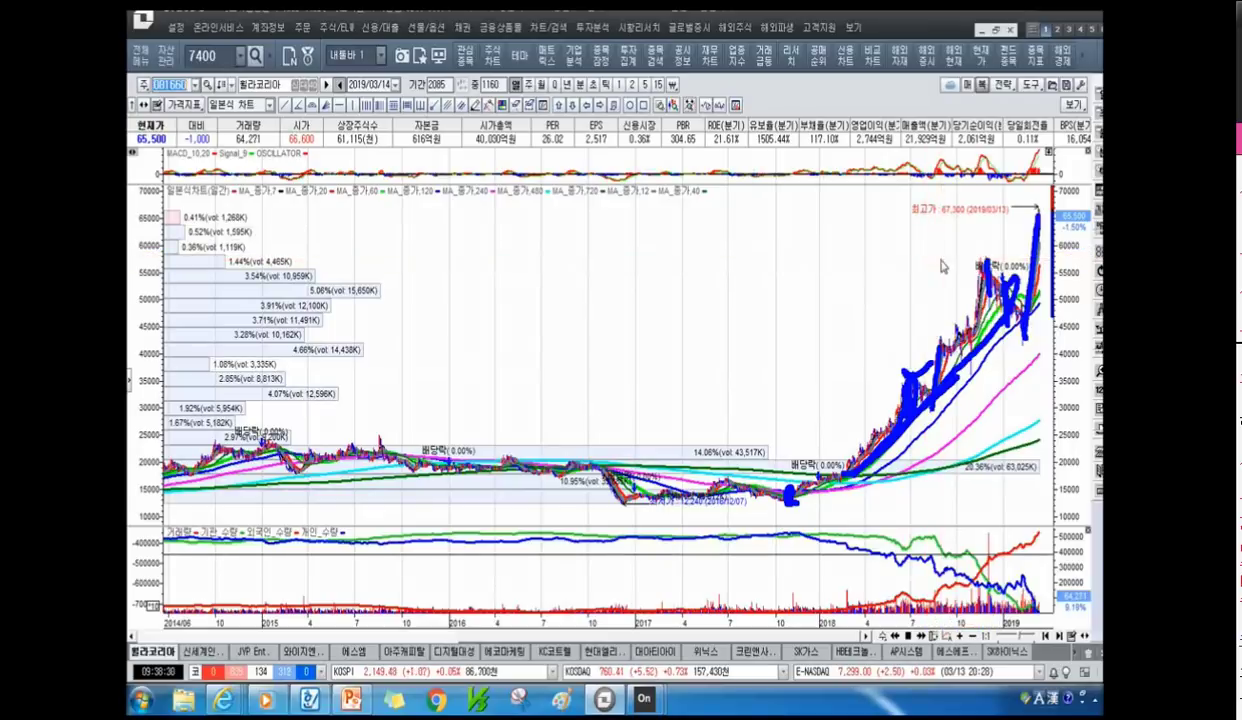
scroll(988, 254, "up", 3)
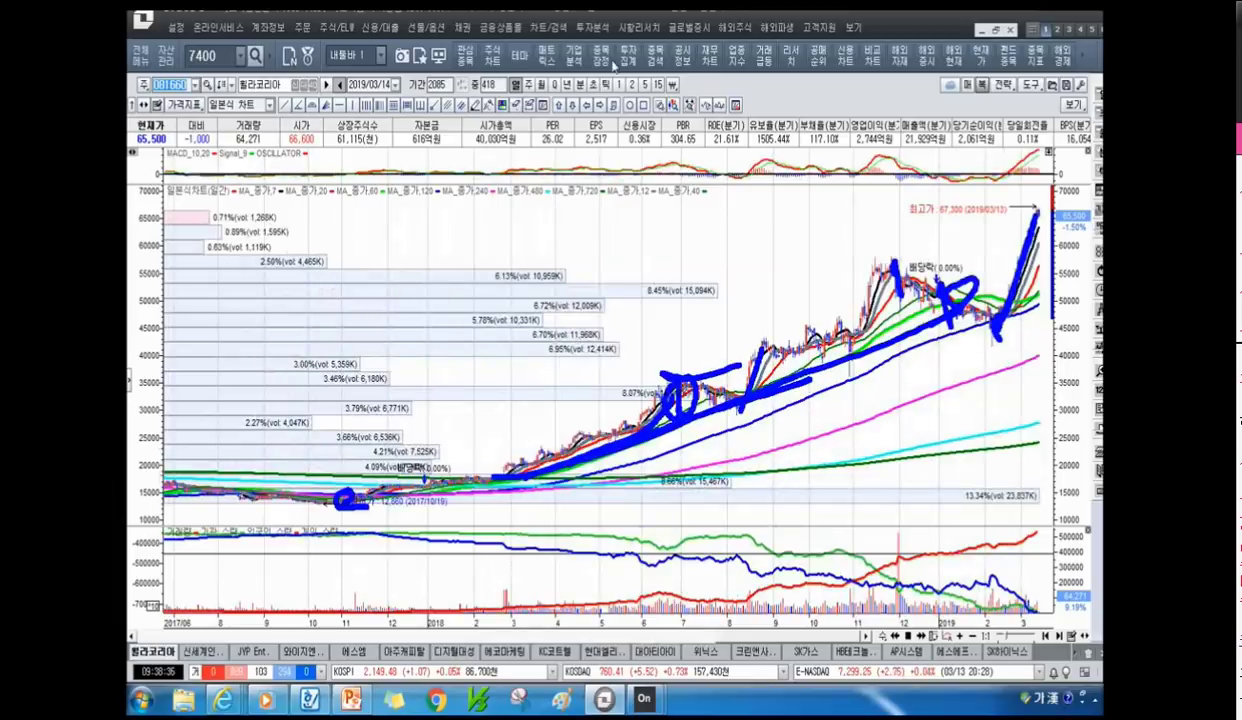
Step: Delete all the freehand drawings from 휠라코리아's price chart
left_click(517, 104)
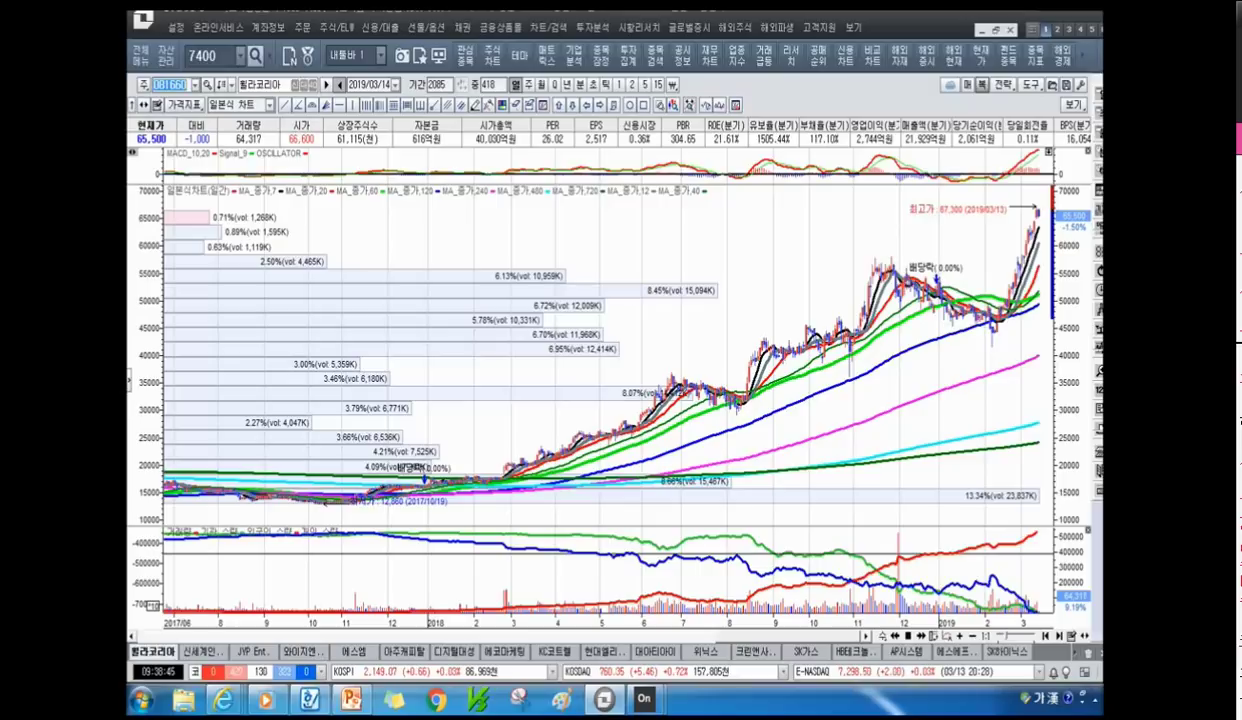
key("alt+Tab")
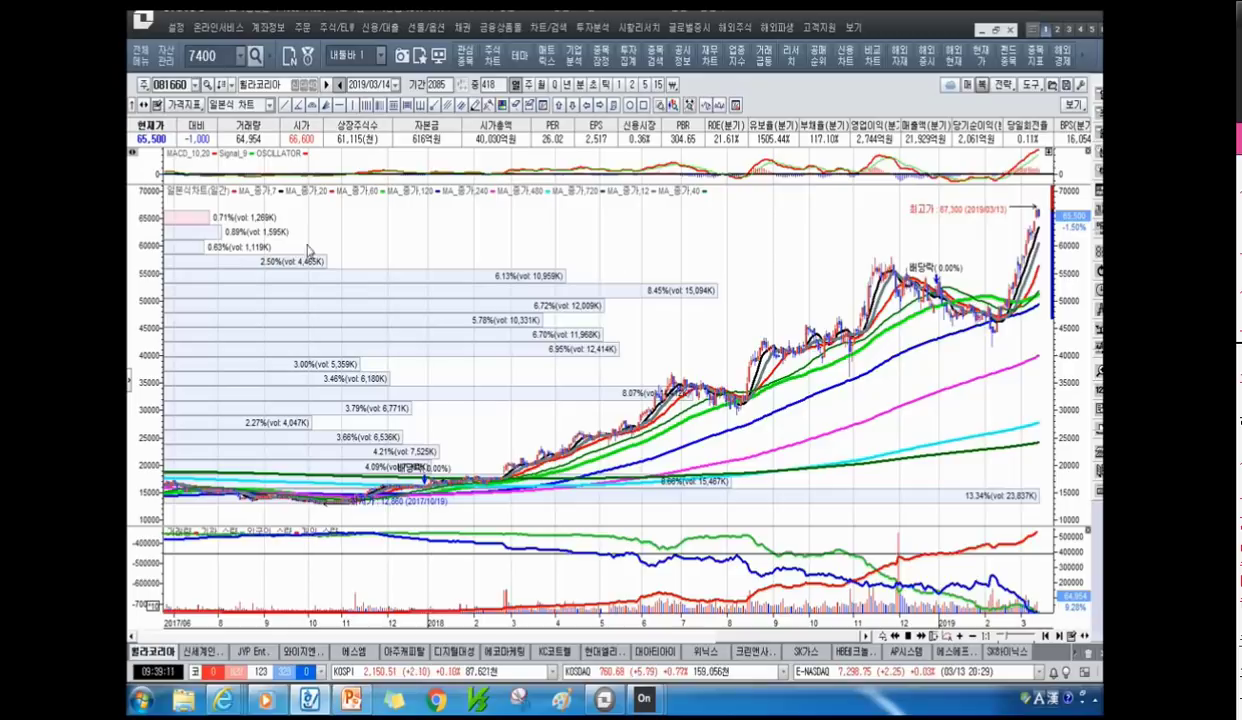
Step: Load the daily price chart of 위닉스
left_click(195, 85)
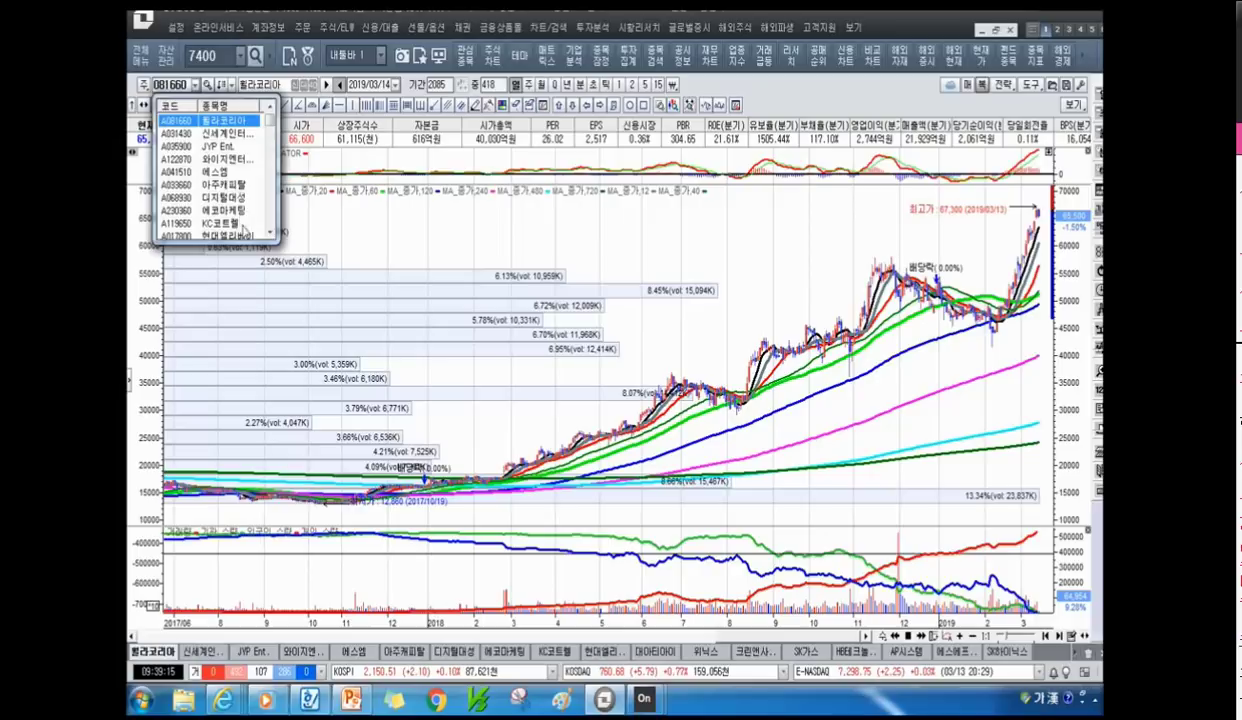
left_click(170, 87)
type("원ㄴ")
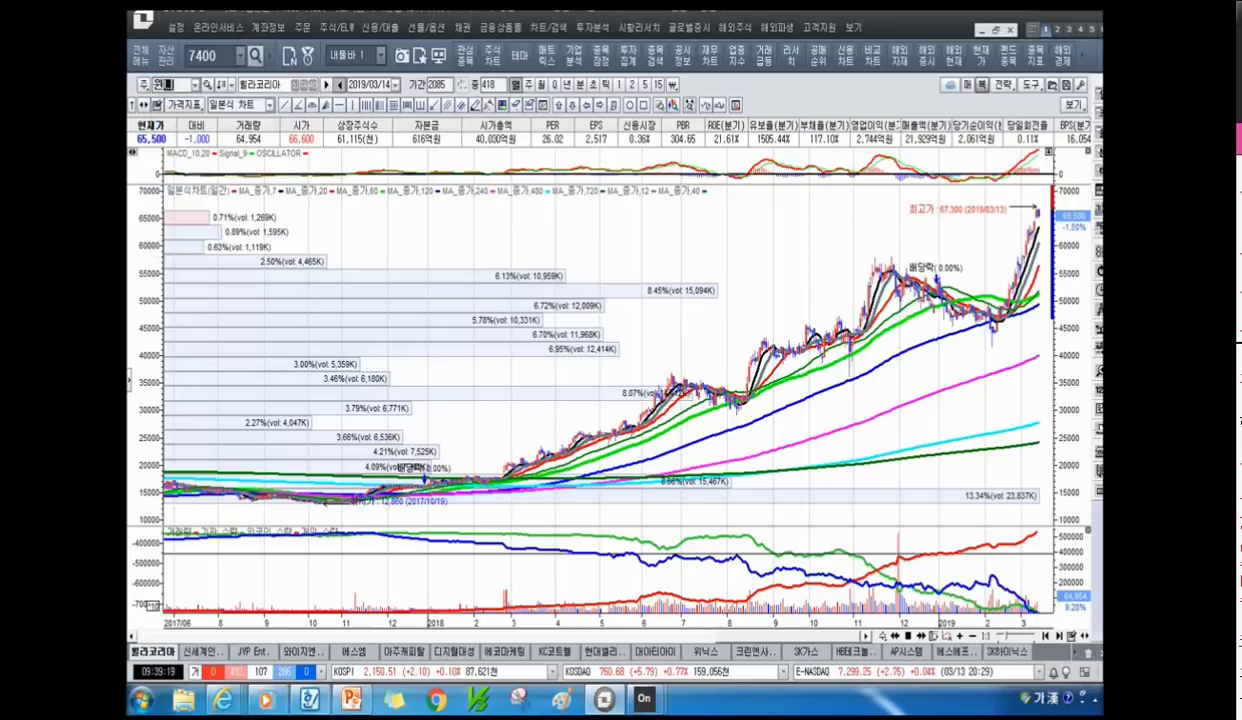
key("BackSpace")
key("BackSpace")
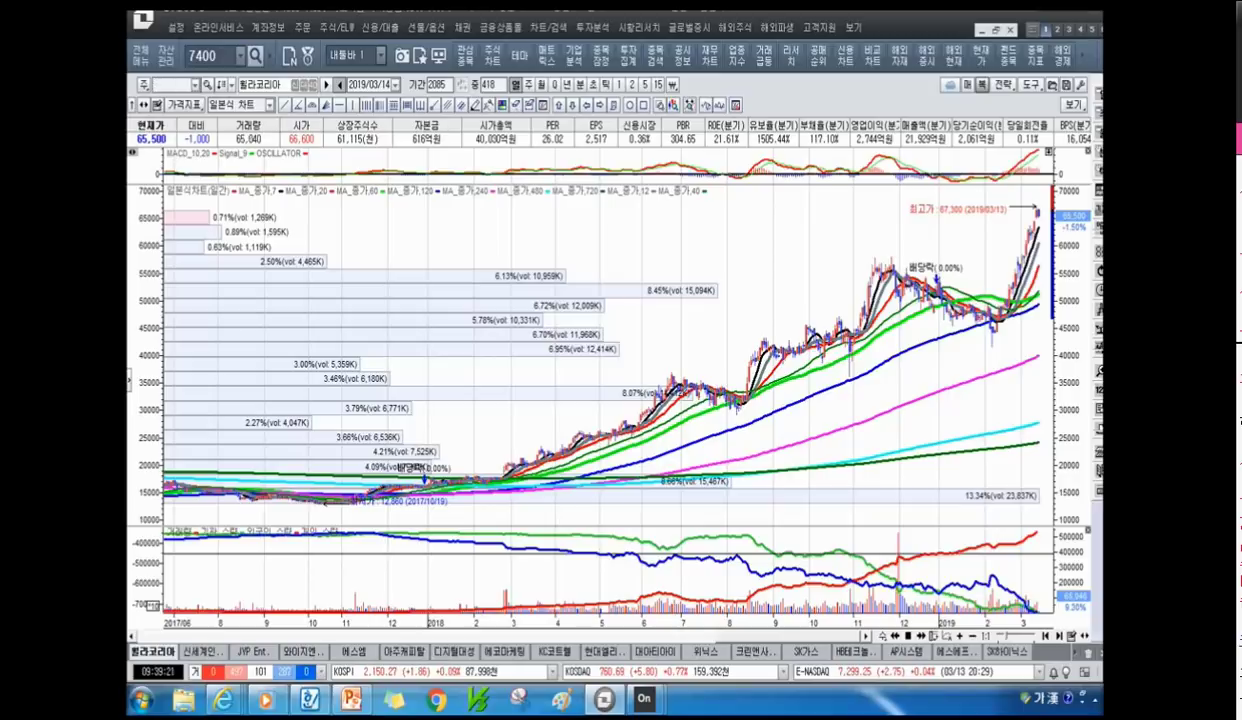
type("위닉스")
key("Return")
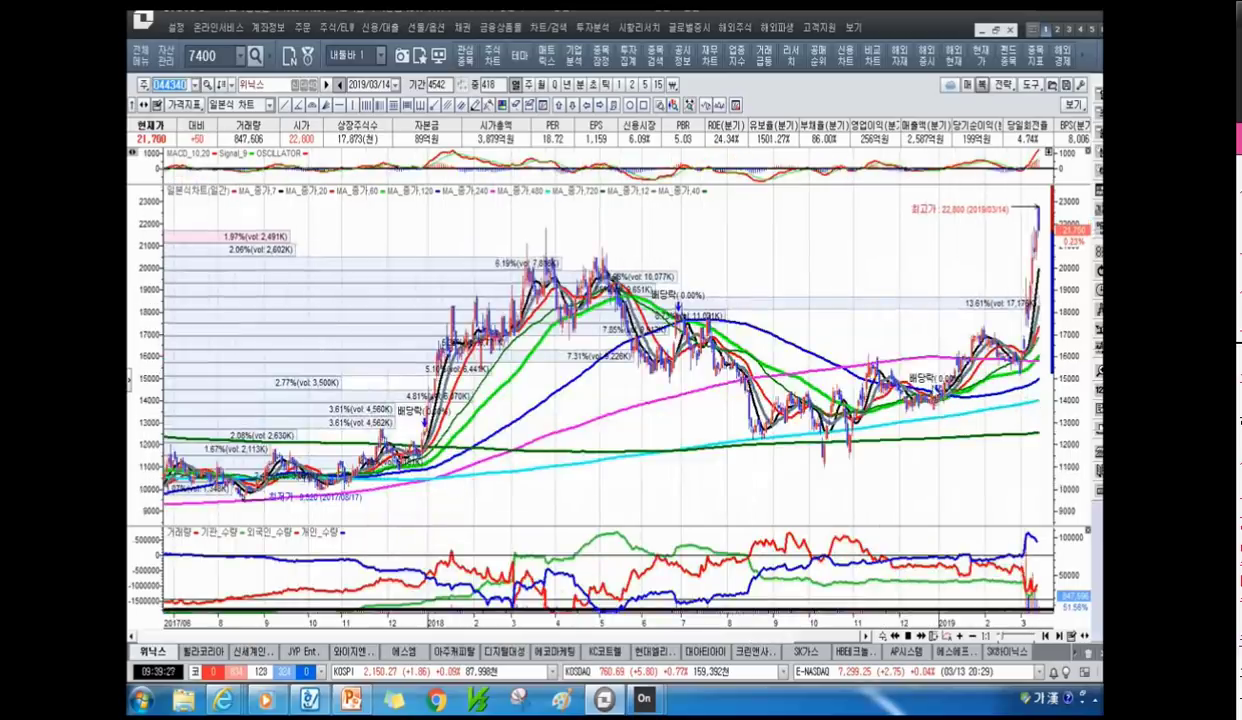
Step: Examine 위닉스's March 2019 rally against its October 2018 lows, its 2018 highs and the price history back to 2016
scroll(700, 425, "up", 3)
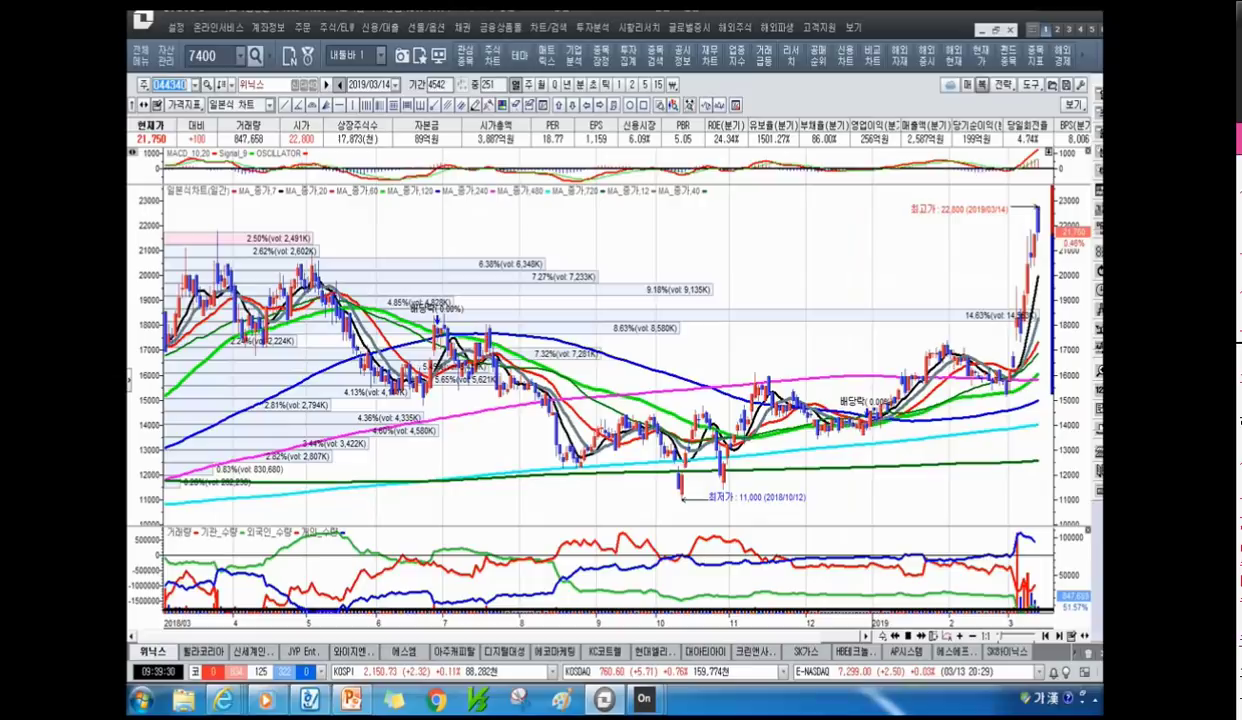
scroll(600, 350, "up", 3)
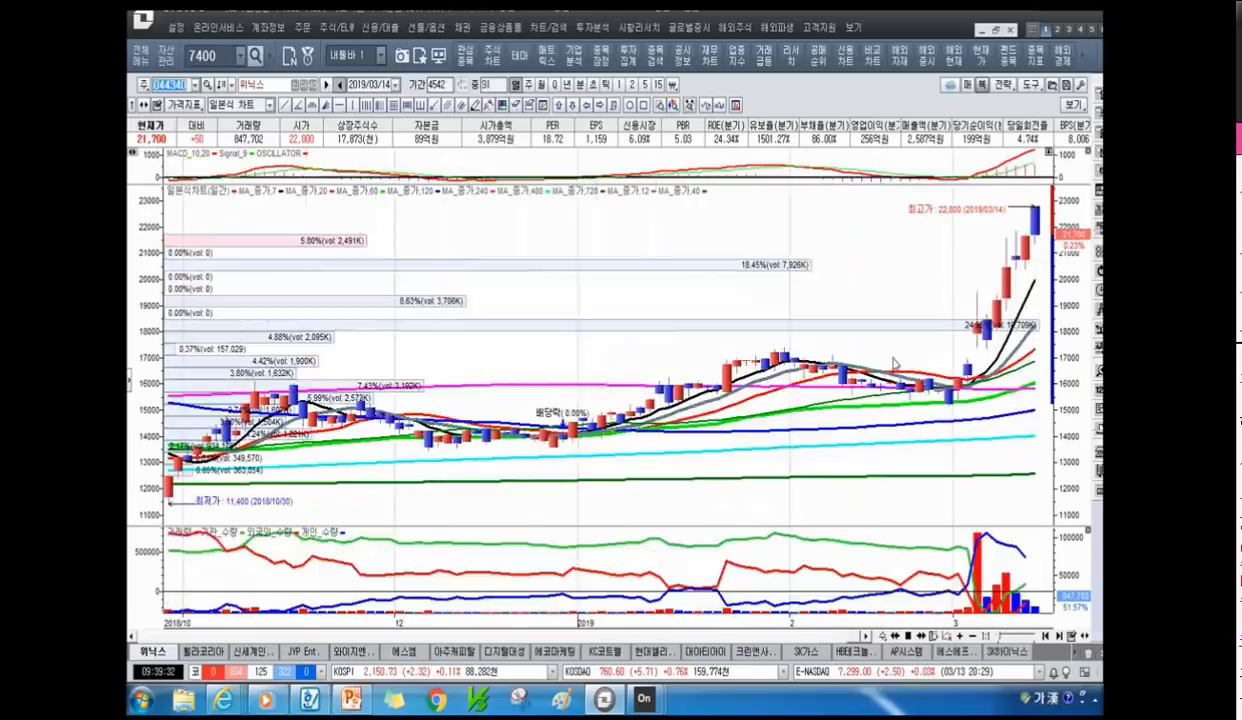
mouse_move(948, 393)
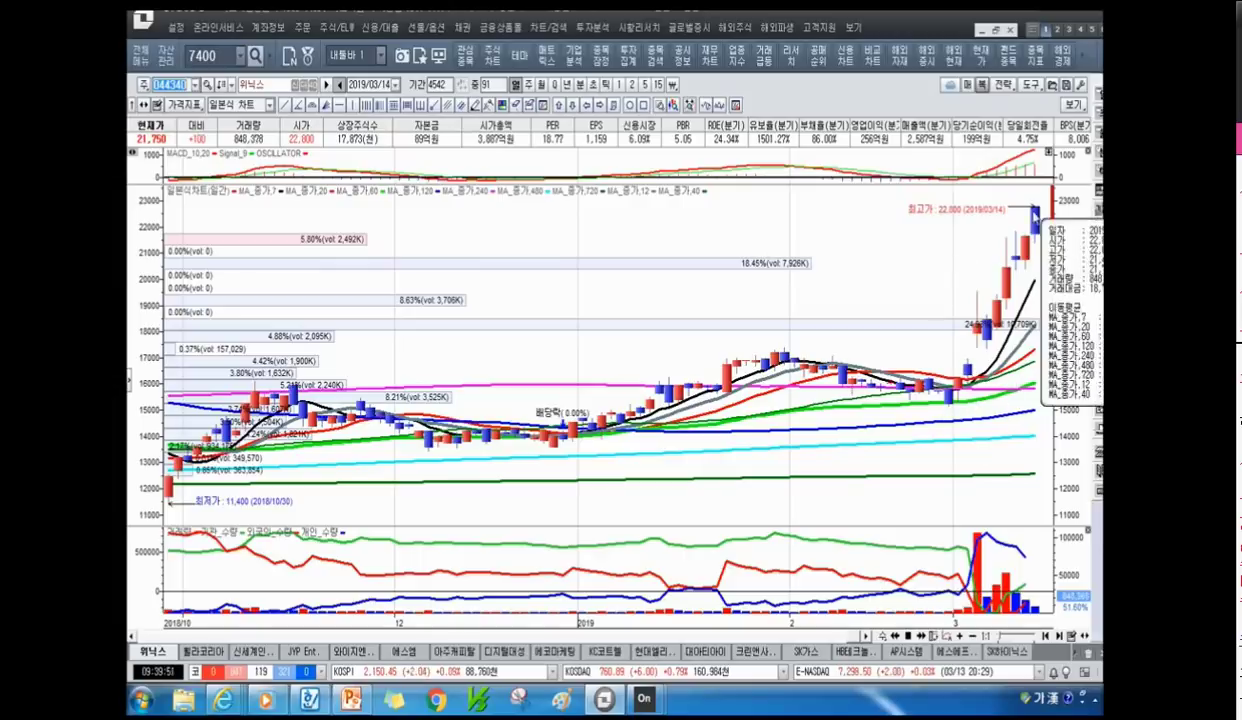
scroll(944, 415, "down", 3)
scroll(793, 323, "down", 5)
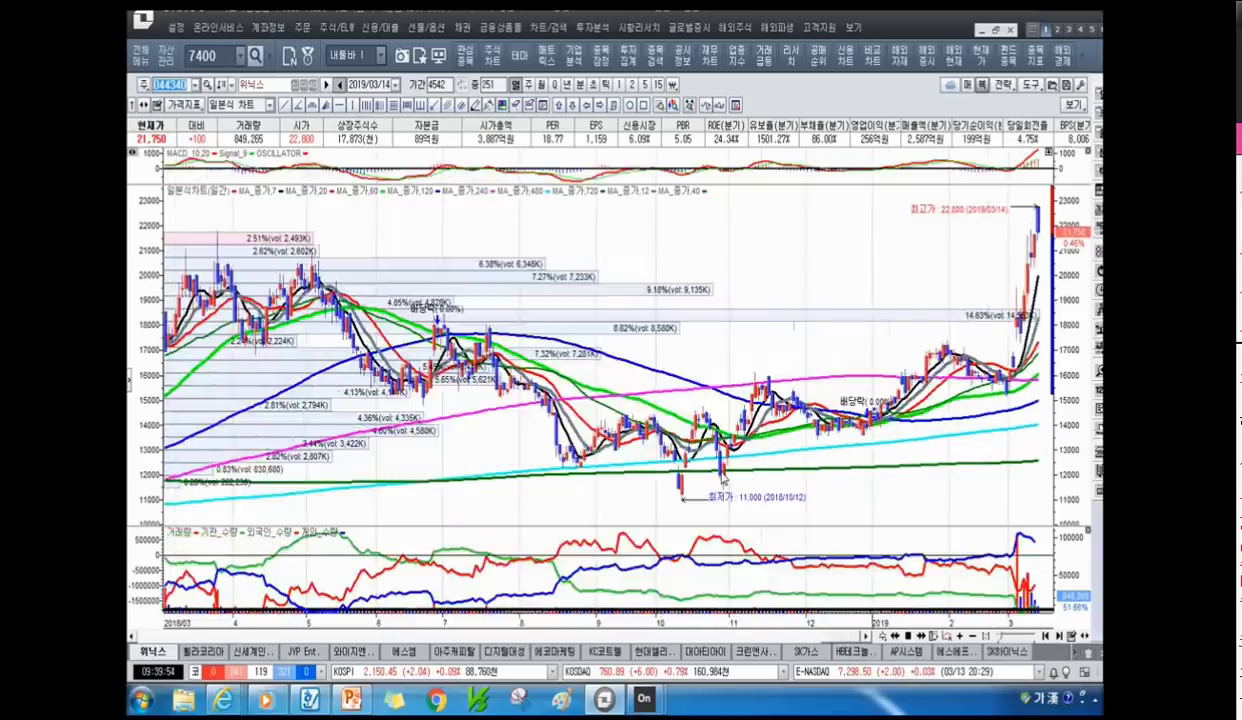
scroll(722, 481, "down", 8)
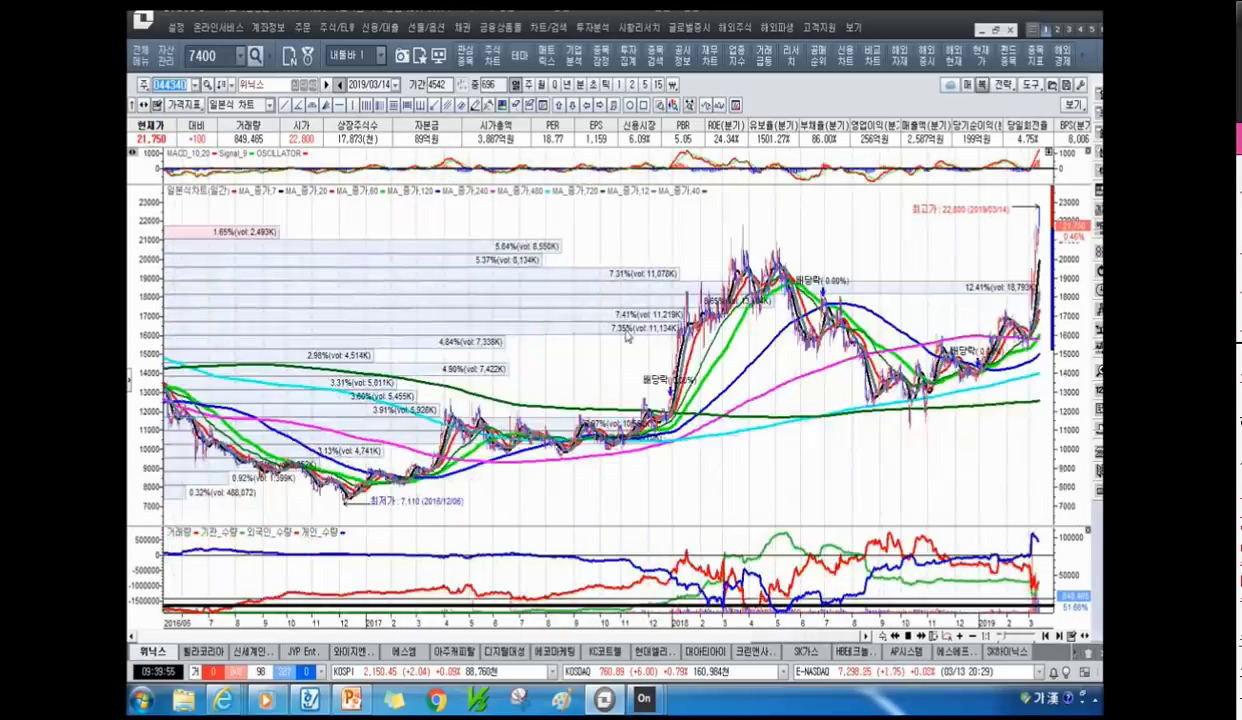
scroll(788, 373, "up", 4)
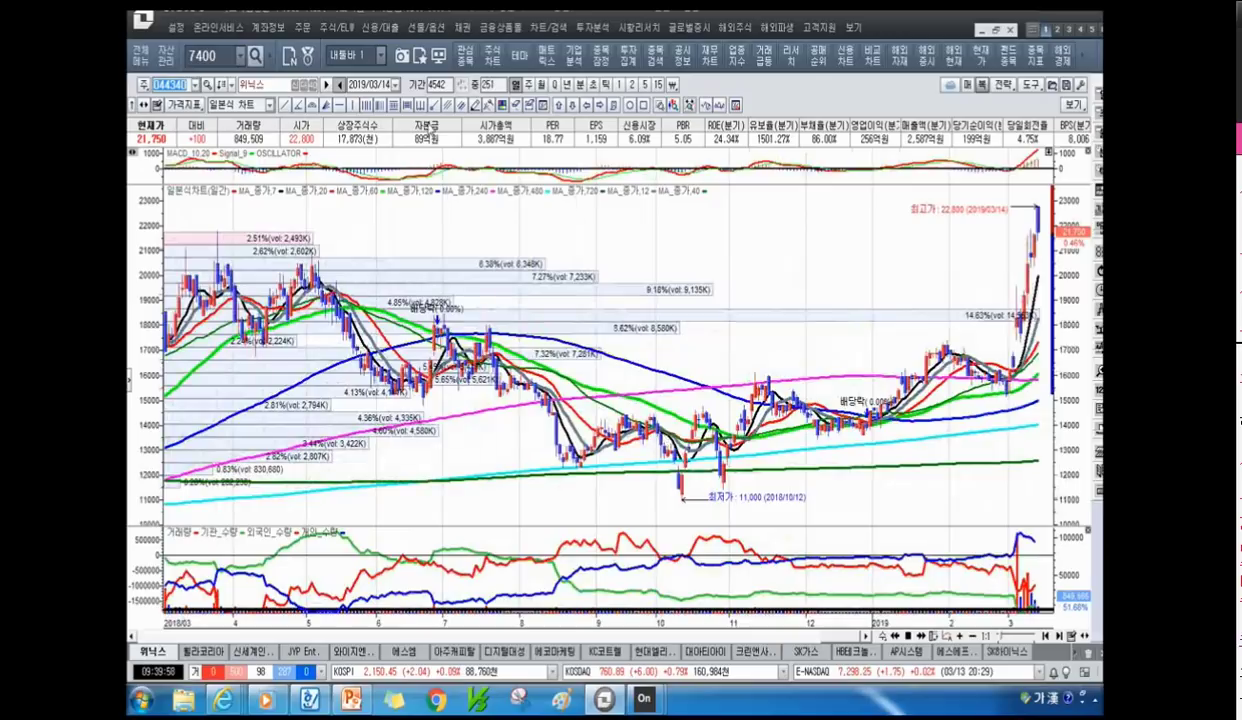
Step: Draw a freehand two-peak wave from the October 2018 low to March 2019, with horizontal support strokes near 14,000 and 16,000
left_click(476, 106)
mouse_move(672, 472)
left_mouse_down()
mouse_move(742, 372)
mouse_move(877, 425)
mouse_move(1010, 365)
left_mouse_up()
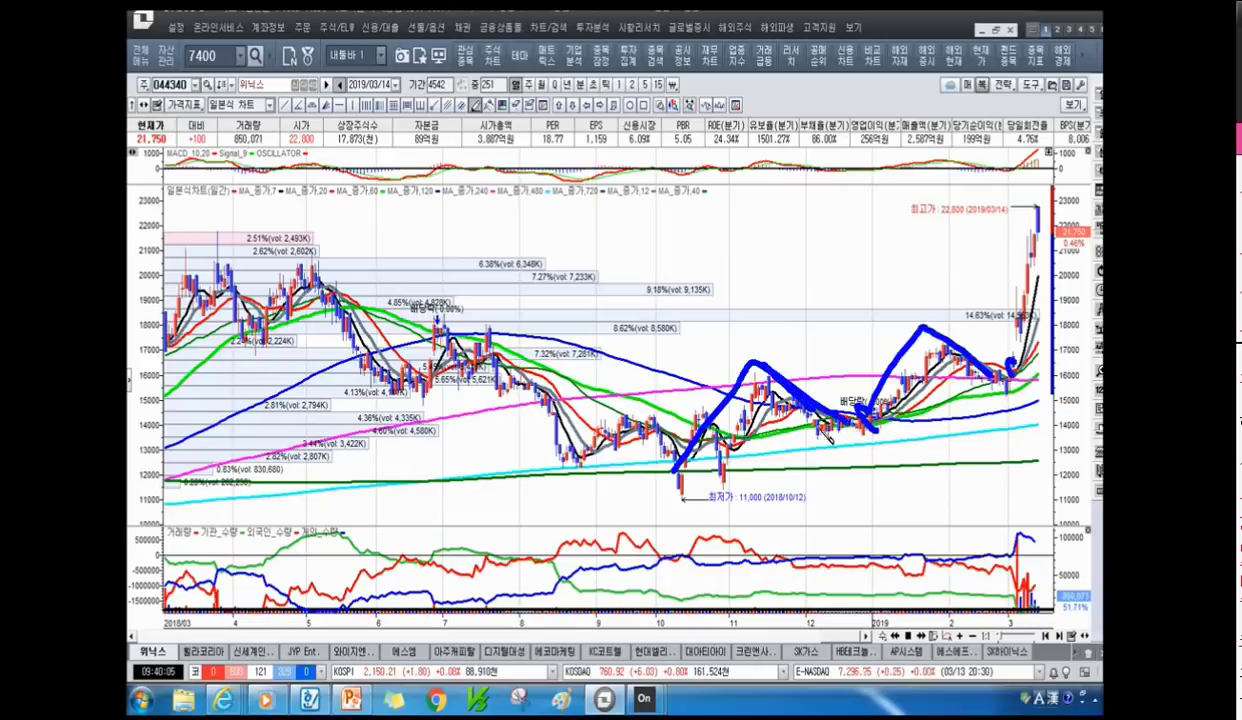
left_click_drag(800, 423, 905, 423)
left_click_drag(940, 343, 1022, 377)
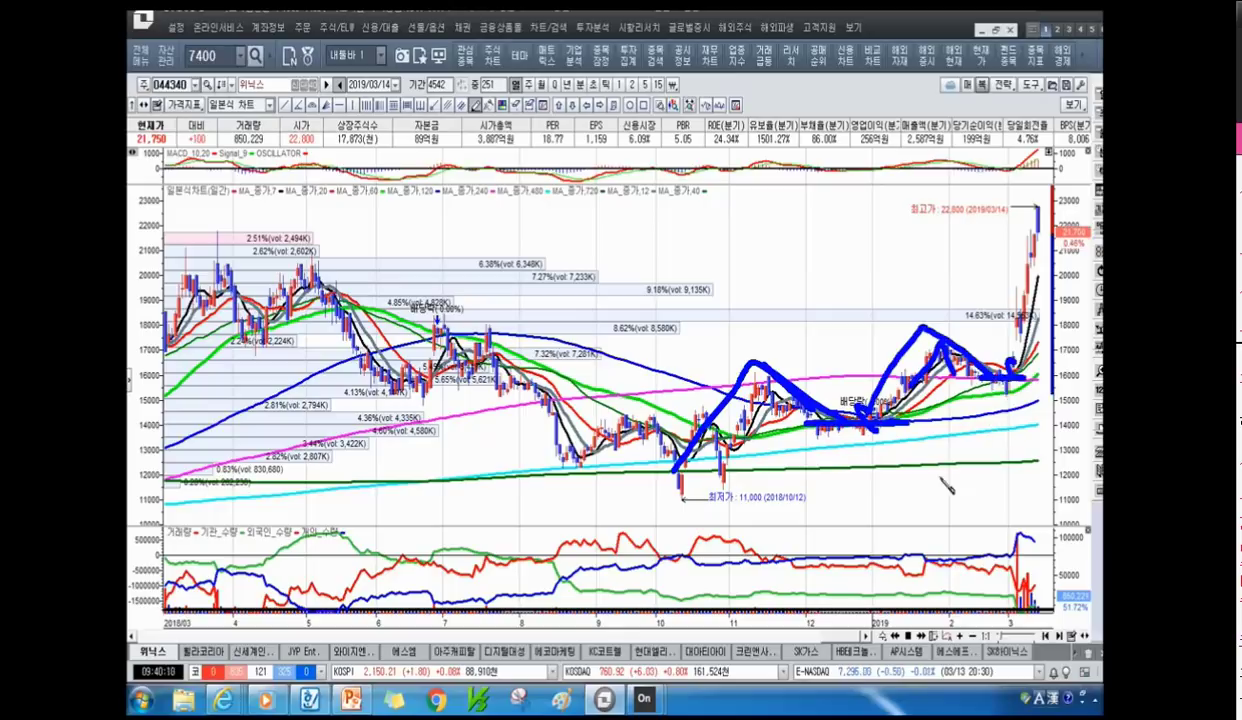
Step: Add freehand rising lines from the December 2018 low, a downward arrow below it, extra November peak strokes and a retraced wave to March 2019
mouse_move(852, 433)
left_mouse_down()
mouse_move(848, 392)
mouse_move(1012, 220)
left_mouse_up()
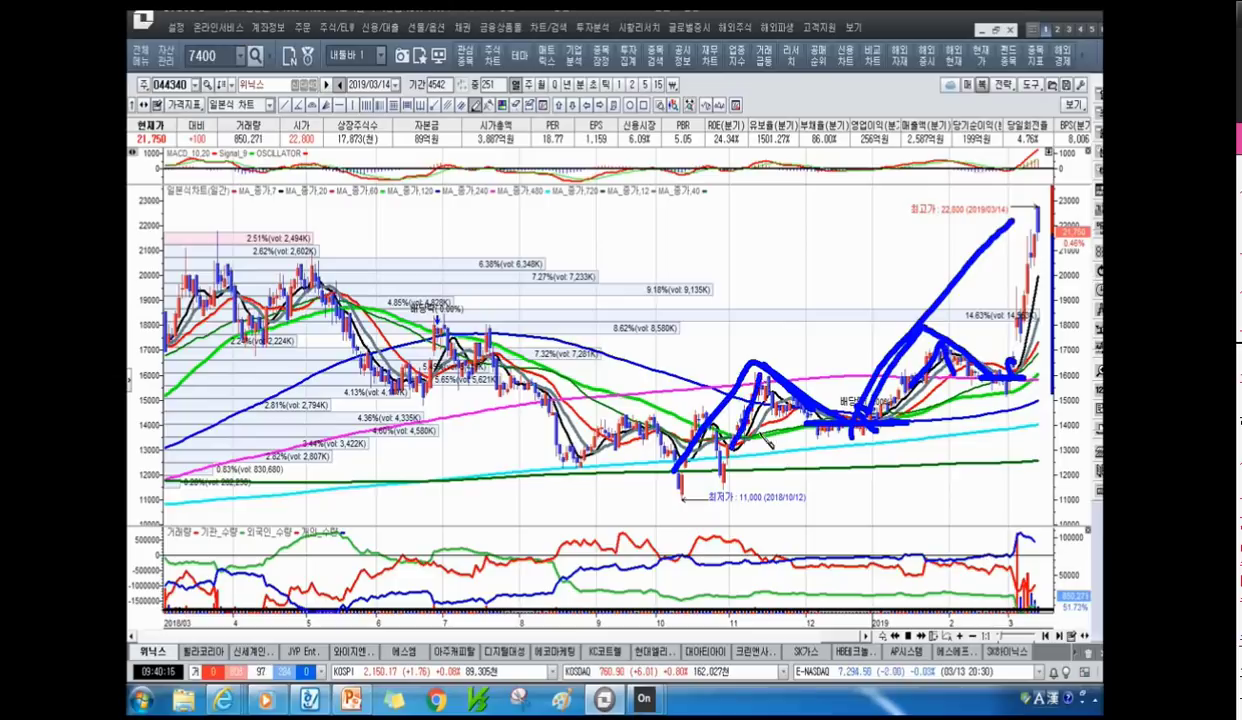
left_click_drag(728, 440, 752, 405)
mouse_move(750, 352)
left_mouse_down()
mouse_move(850, 440)
mouse_move(884, 521)
mouse_move(893, 492)
left_mouse_up()
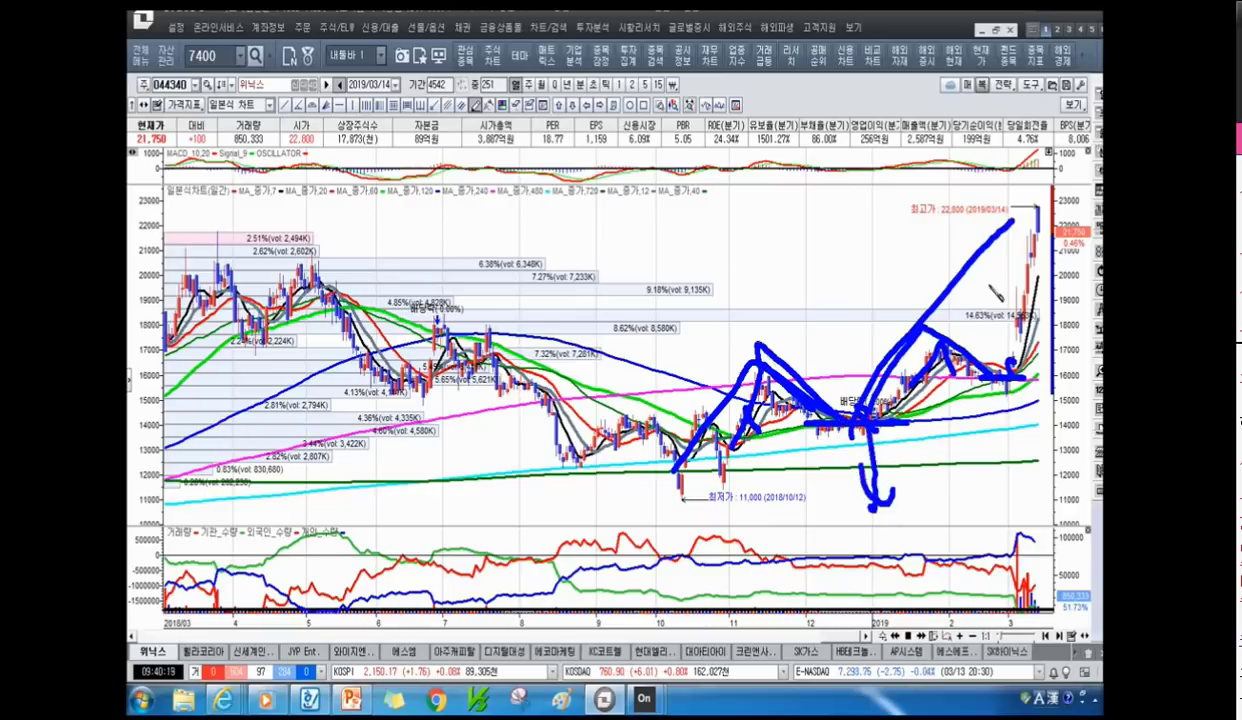
left_click_drag(869, 413, 914, 248)
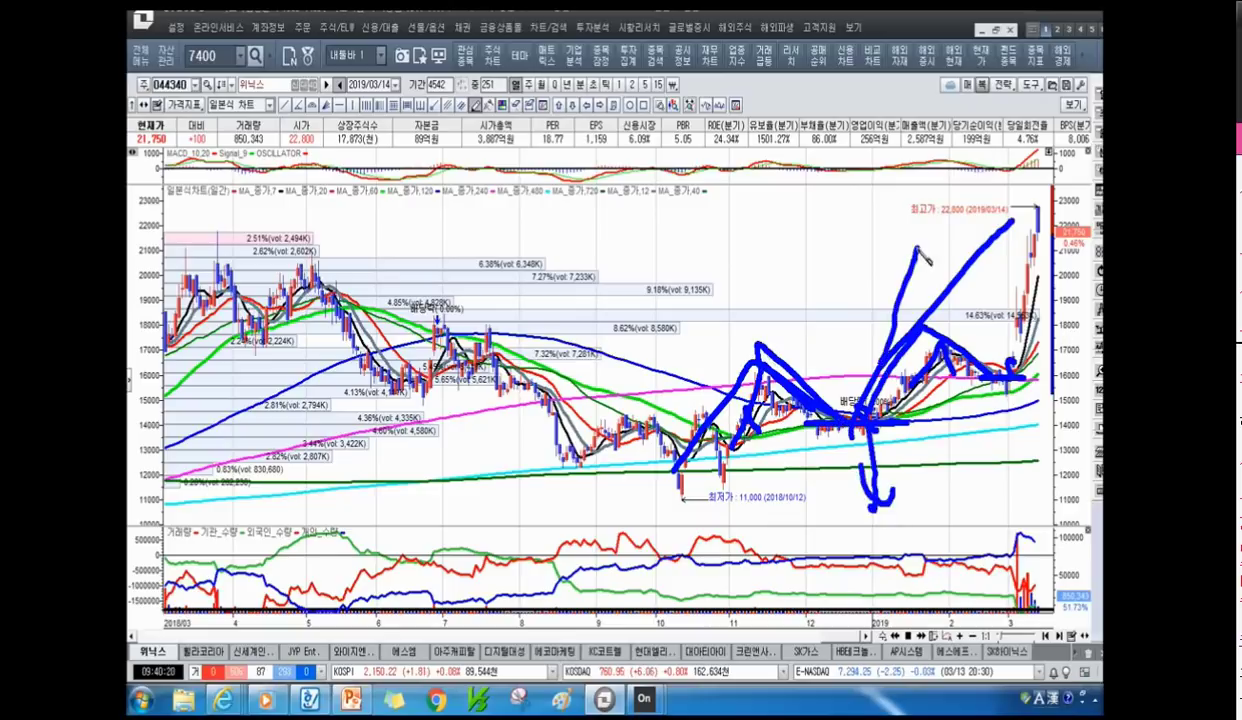
mouse_move(745, 425)
left_mouse_down()
mouse_move(795, 312)
mouse_move(829, 356)
left_mouse_up()
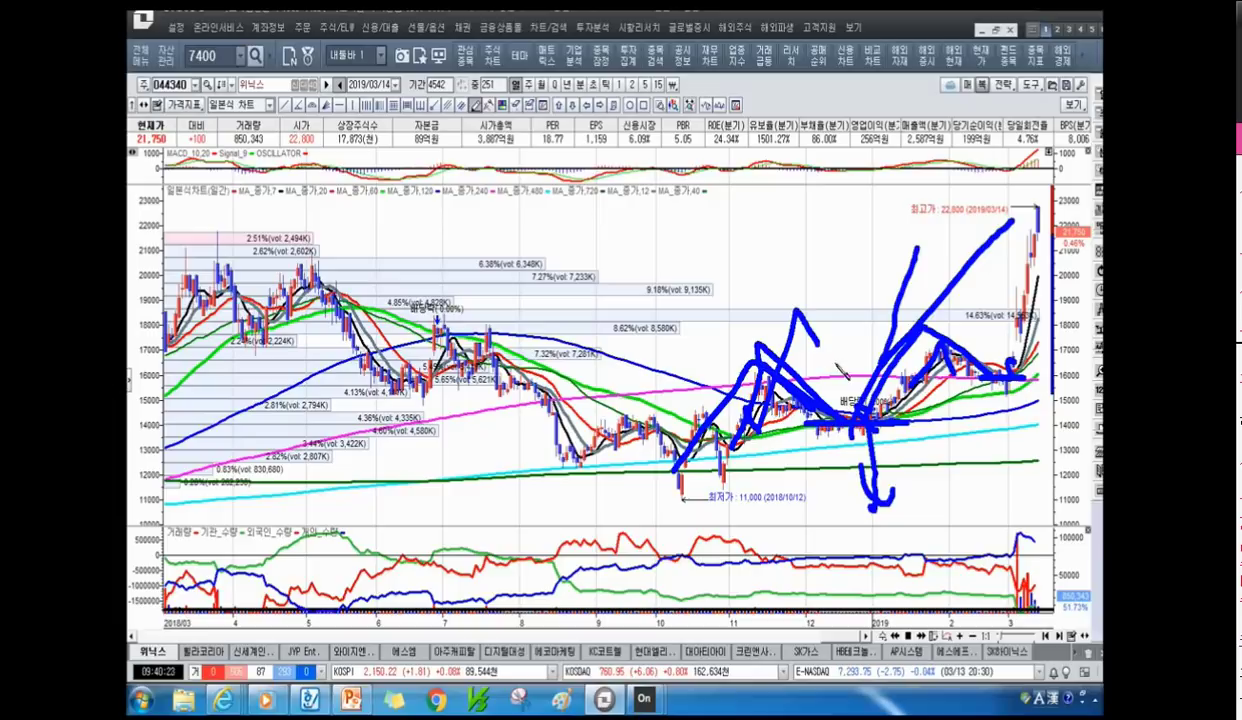
mouse_move(856, 412)
left_mouse_down()
mouse_move(830, 392)
mouse_move(848, 418)
mouse_move(910, 344)
mouse_move(960, 372)
mouse_move(1052, 372)
left_mouse_up()
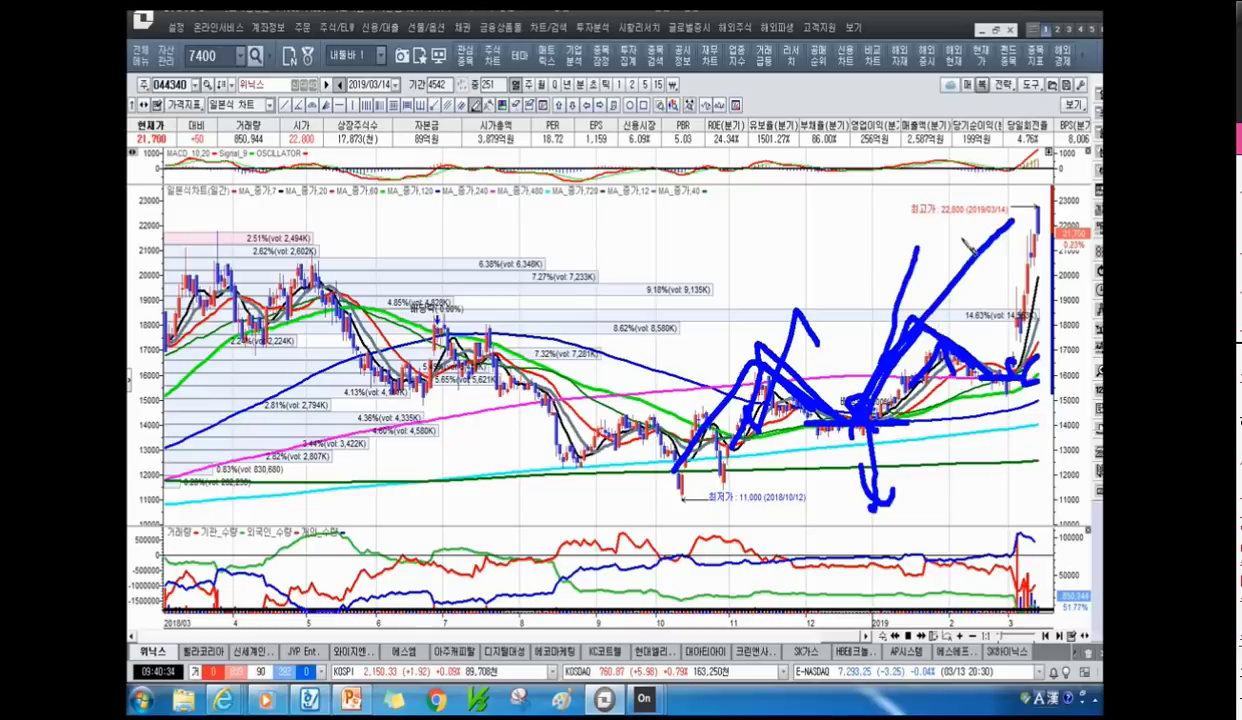
Step: Draw a freehand horizontal resistance line from the spring 2018 highs across to early 2019, near 20,500
scroll(955, 255, "up", 3)
scroll(925, 247, "down", 4)
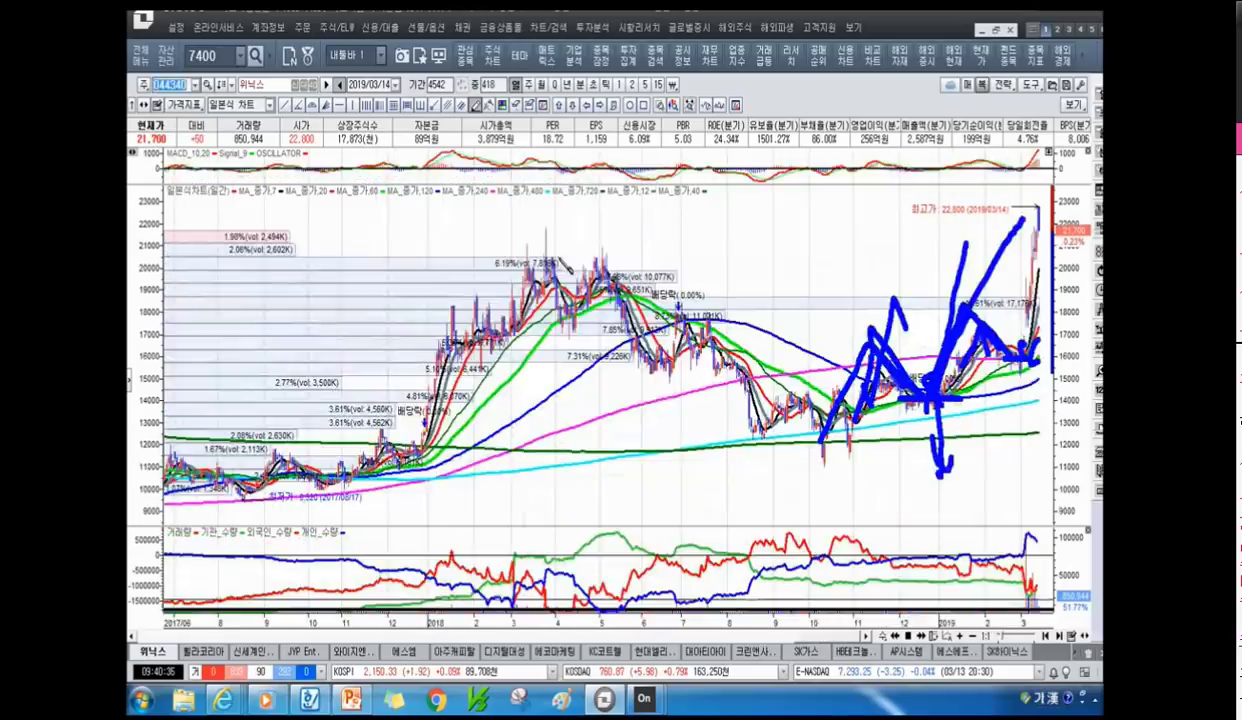
left_click_drag(556, 258, 1003, 260)
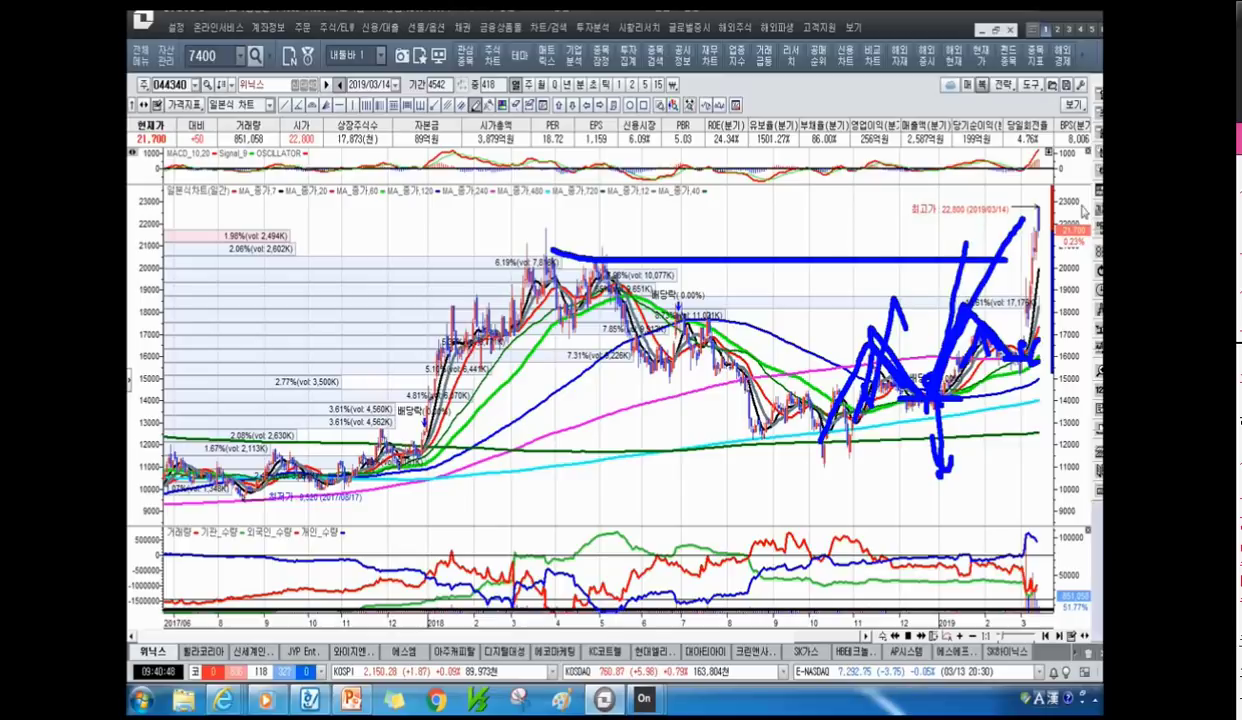
Step: Load the price chart of 아난티 in place of 위닉스
left_click(173, 85)
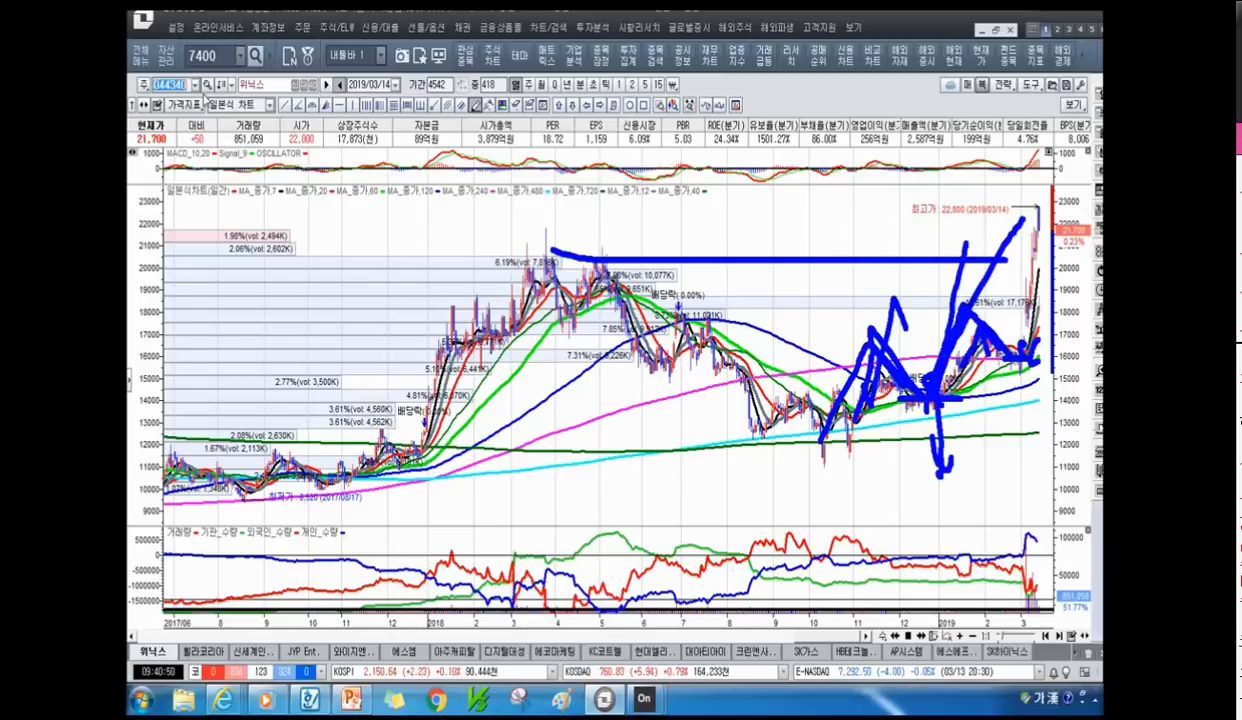
type("0")
key("BackSpace")
type("아난ㅌ")
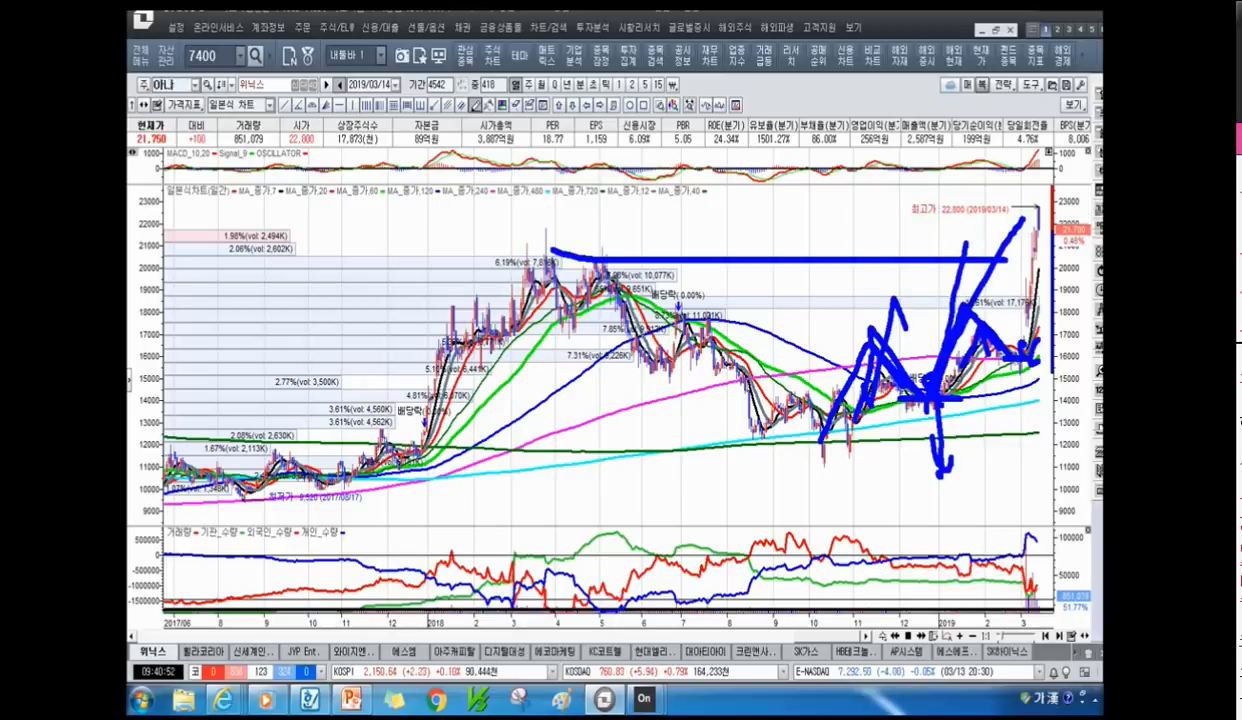
key("BackSpace")
type("티")
key("Return")
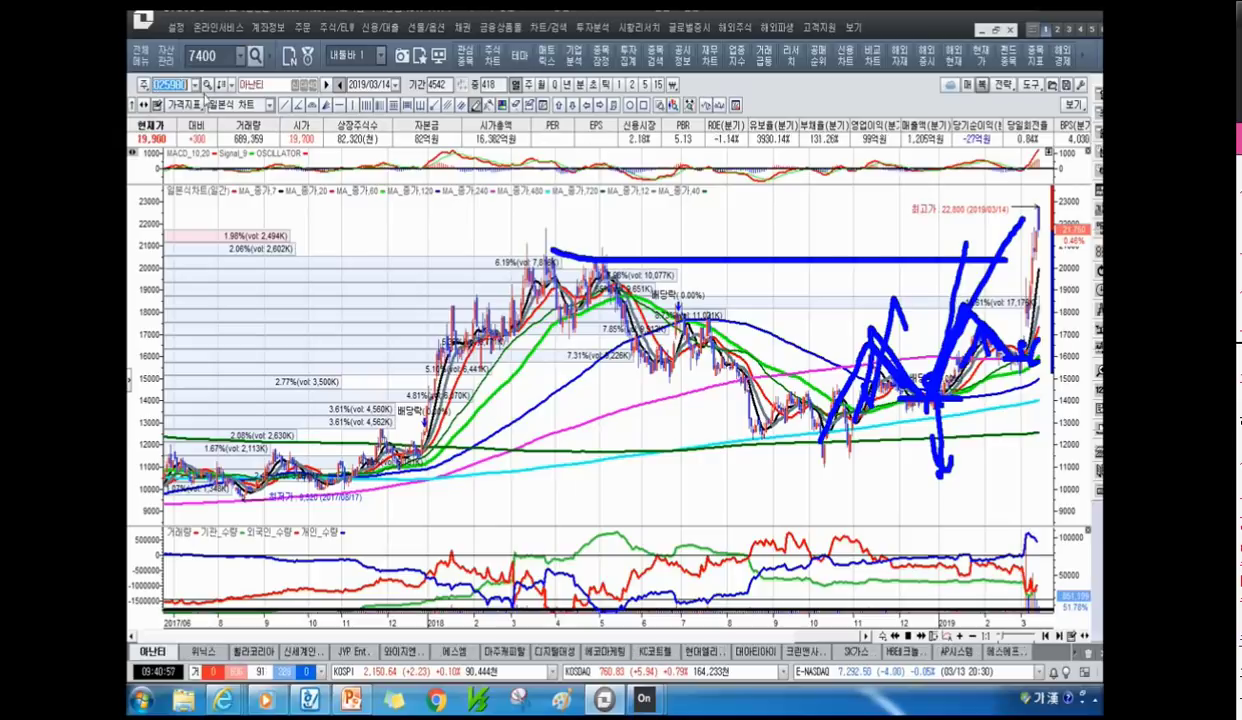
Step: Draw a freehand rising curve from the March 2018 low to December 2018, and a horizontal support line near 20,000 out to March 2019
scroll(475, 200, "up", 3)
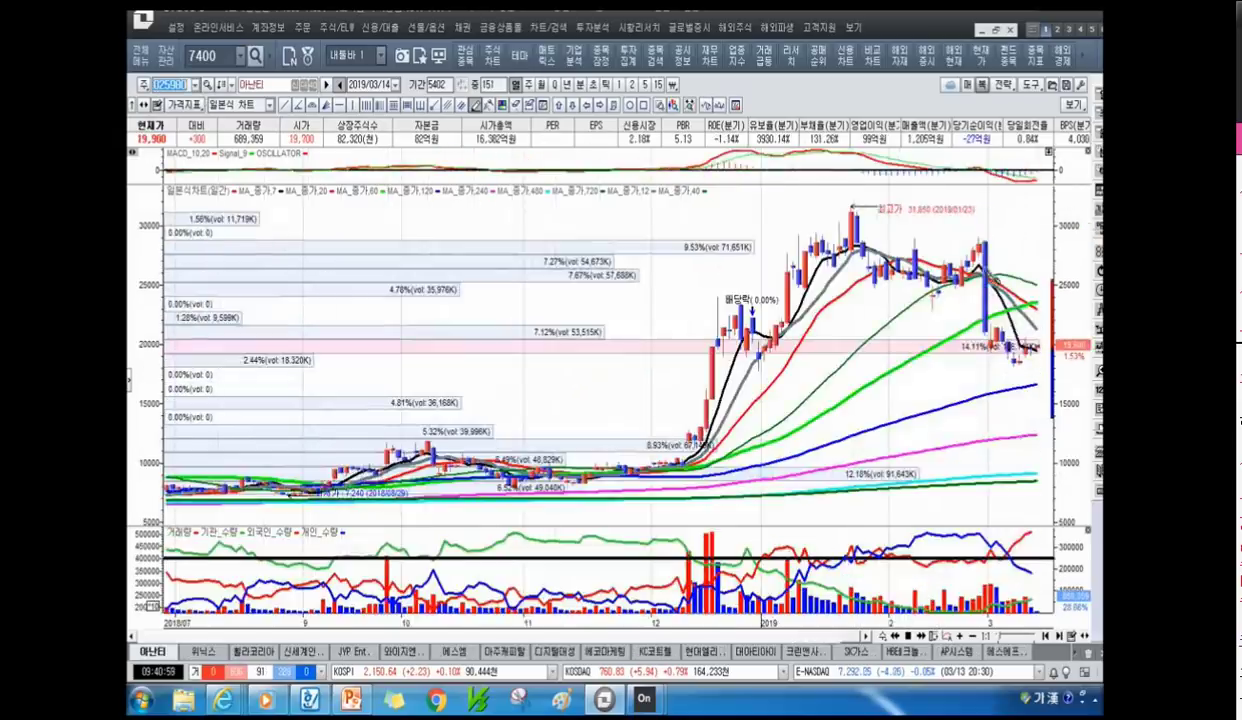
left_click_drag(712, 342, 824, 342)
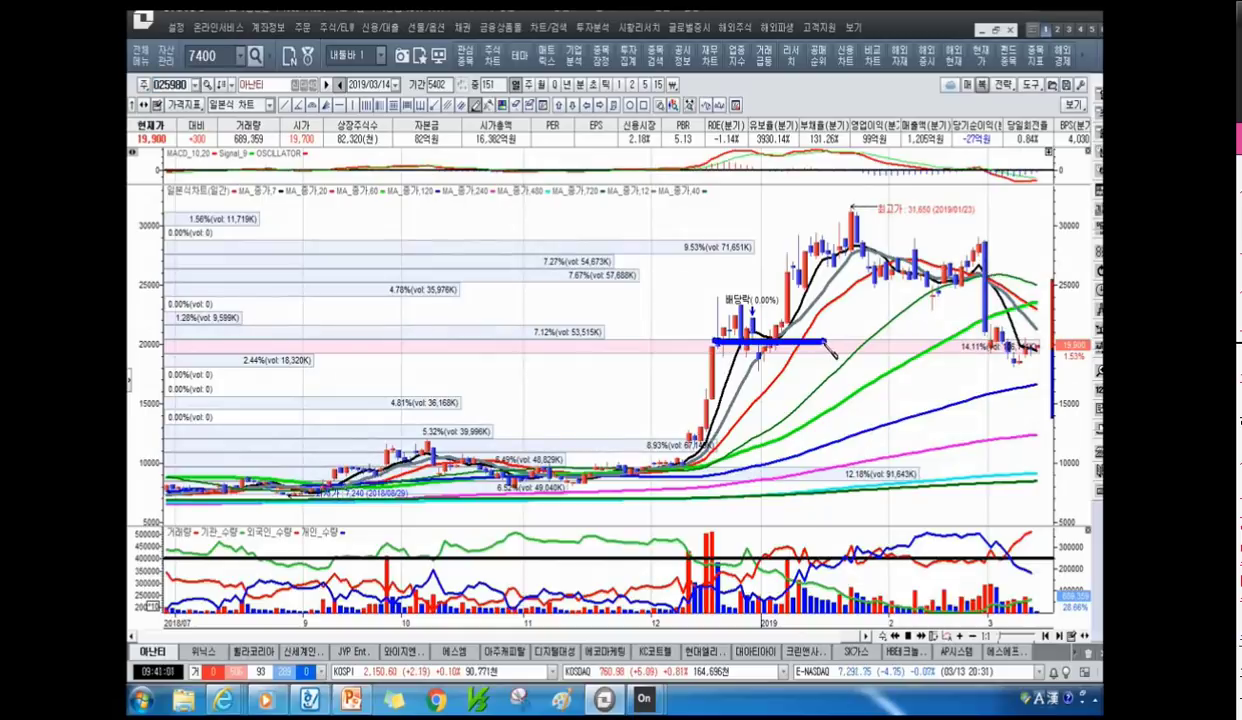
scroll(693, 369, "down", 5)
mouse_move(728, 484)
left_mouse_down()
mouse_move(810, 400)
mouse_move(960, 320)
left_mouse_up()
scroll(838, 343, "up", 3)
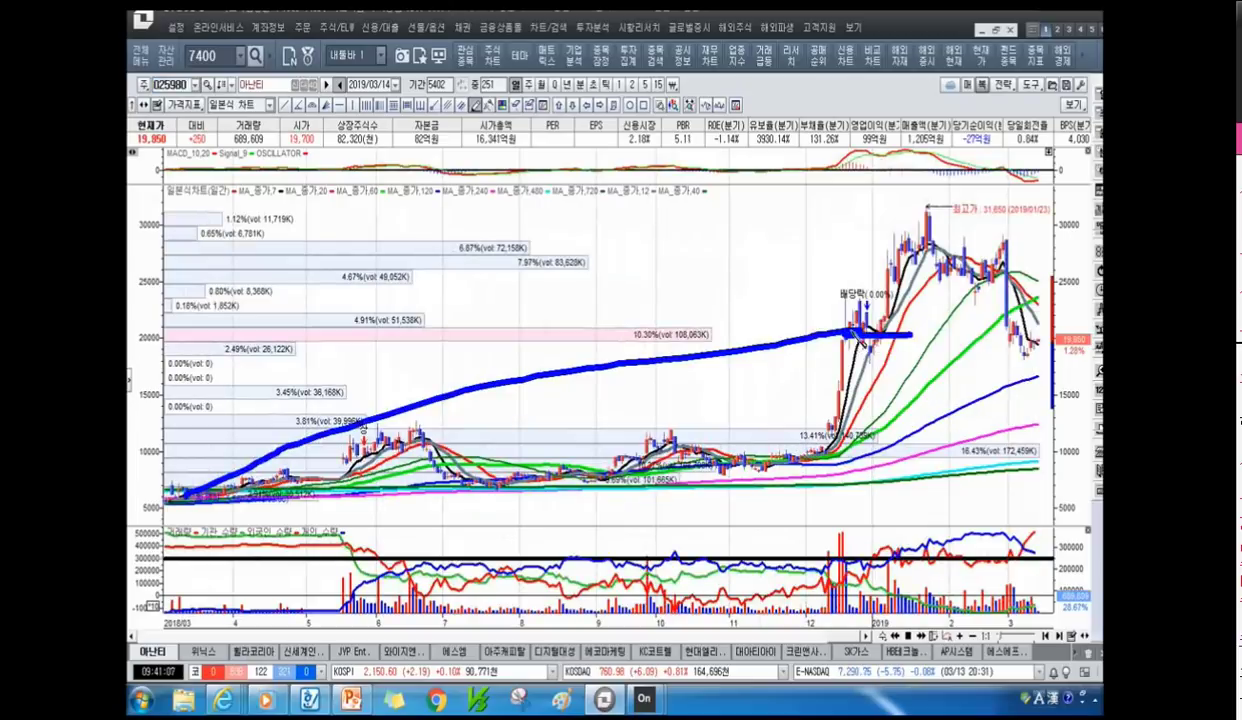
left_click_drag(908, 336, 1028, 346)
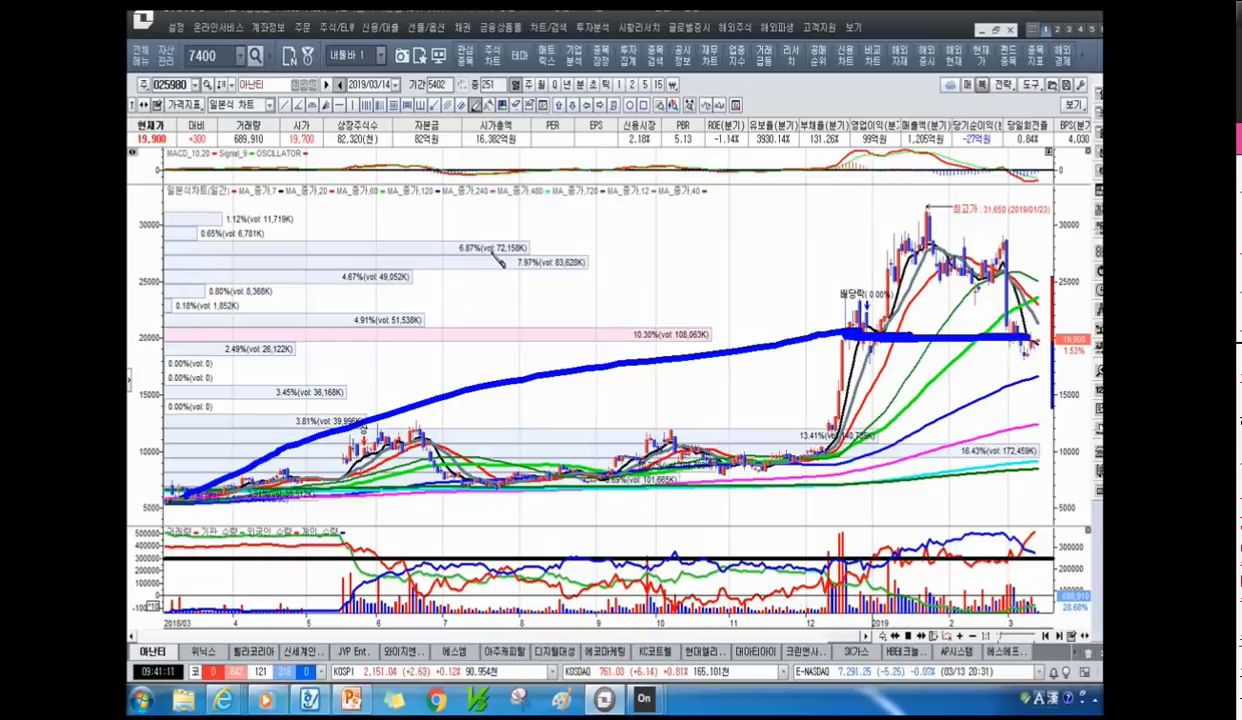
Step: Draw freehand circles around the late February 2019 plunge and the March 2019 candle at the support line near 20,000
scroll(843, 374, "up", 5)
scroll(900, 372, "up", 2)
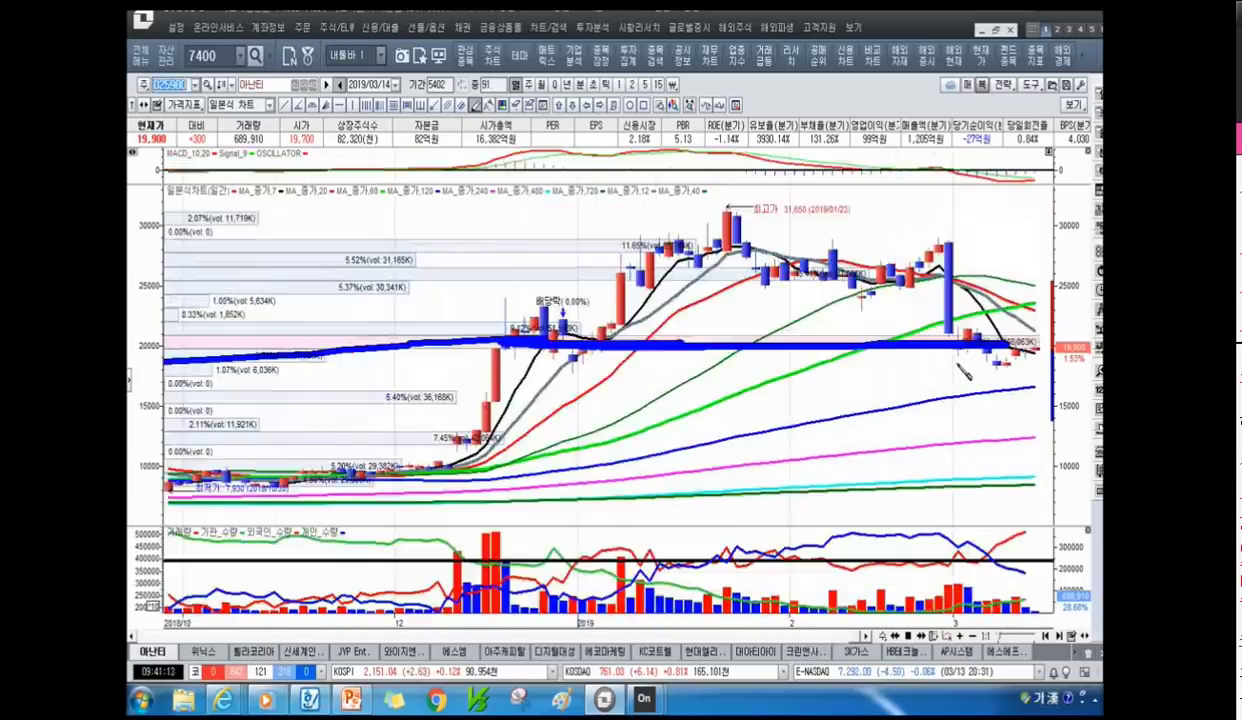
scroll(960, 362, "up", 2)
mouse_move(937, 322)
left_mouse_down()
mouse_move(914, 340)
mouse_move(930, 352)
left_mouse_up()
scroll(972, 376, "down", 3)
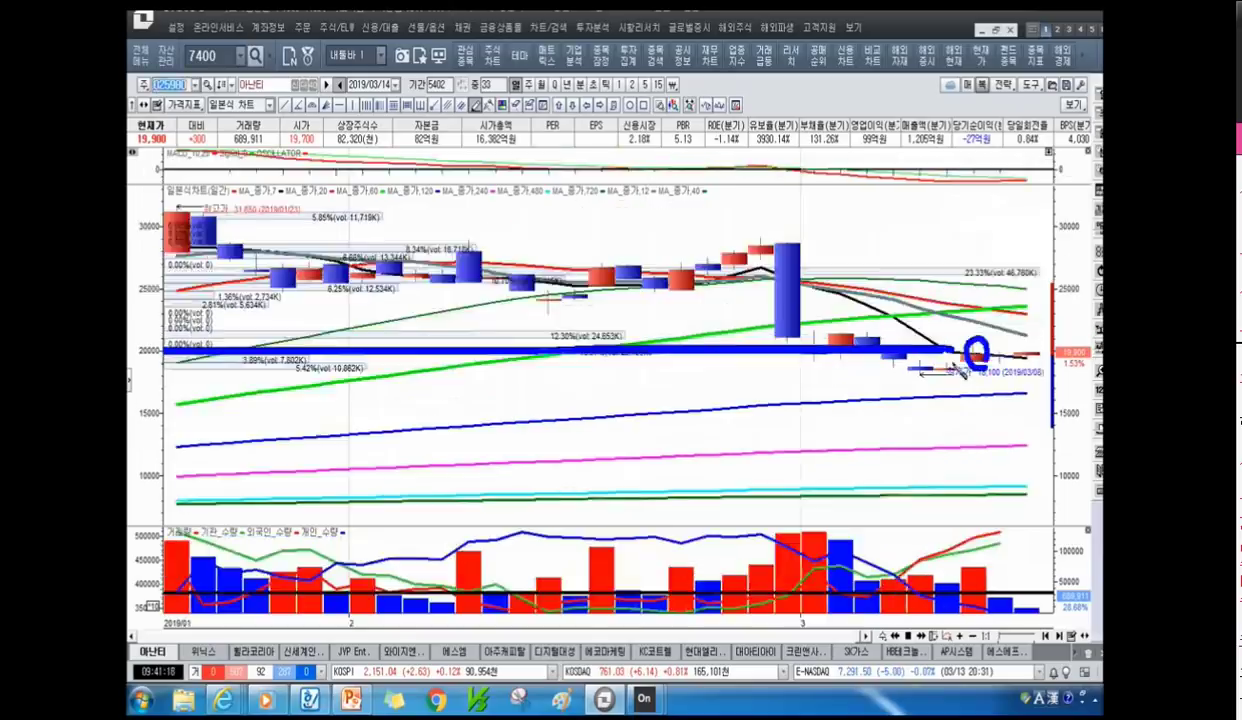
left_click_drag(930, 318, 953, 276)
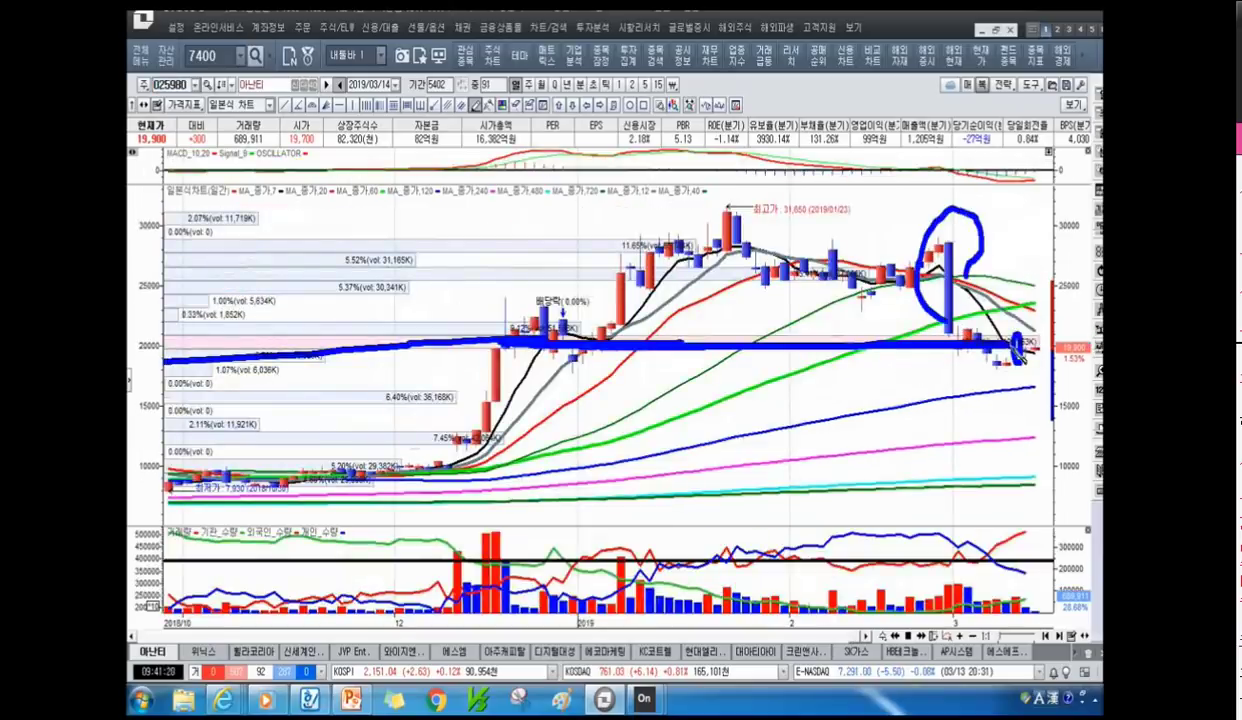
Step: Circle the February 2018 low, draw a second rising curve from it, add slanted, zigzag and horizontal strokes, and reinforce the support line near 20,000
scroll(1020, 345, "down", 3)
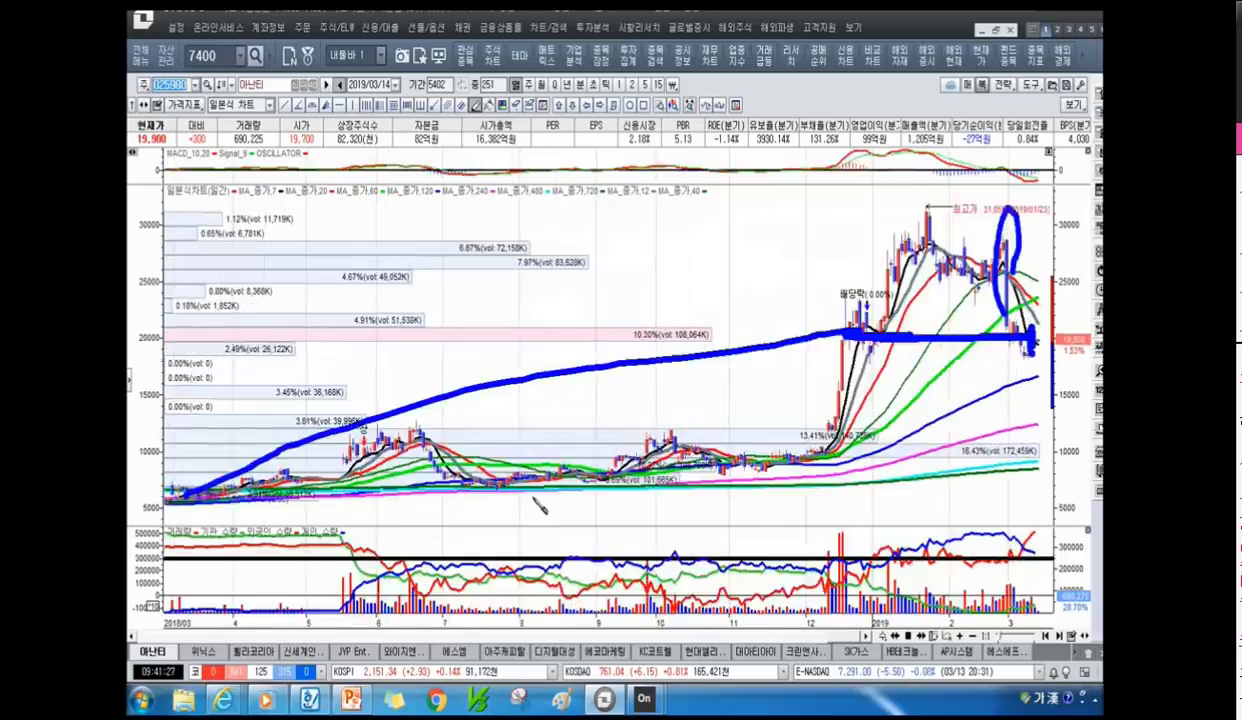
mouse_move(310, 505)
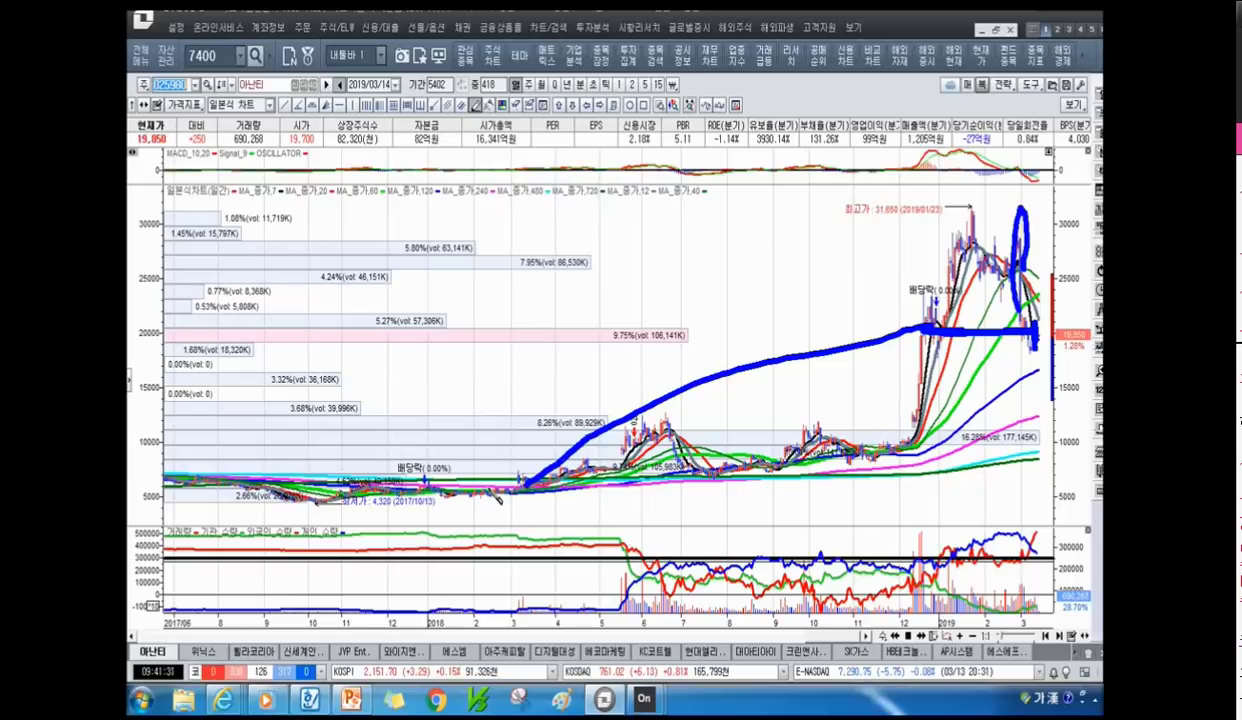
mouse_move(508, 492)
left_mouse_down()
mouse_move(480, 484)
mouse_move(496, 465)
mouse_move(488, 495)
mouse_move(507, 500)
mouse_move(950, 322)
mouse_move(1008, 220)
left_mouse_up()
mouse_move(735, 252)
left_mouse_down()
mouse_move(722, 318)
mouse_move(780, 291)
left_mouse_up()
mouse_move(858, 242)
left_mouse_down()
mouse_move(808, 355)
mouse_move(839, 346)
left_mouse_up()
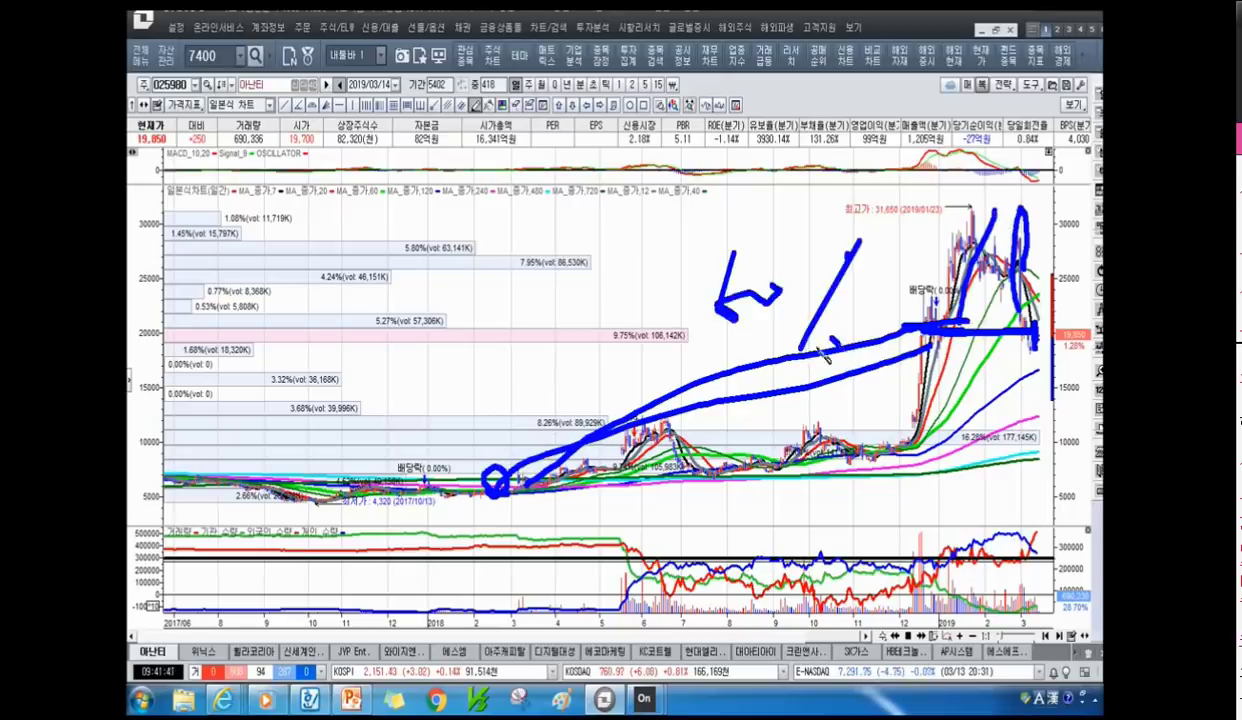
left_click_drag(688, 346, 845, 346)
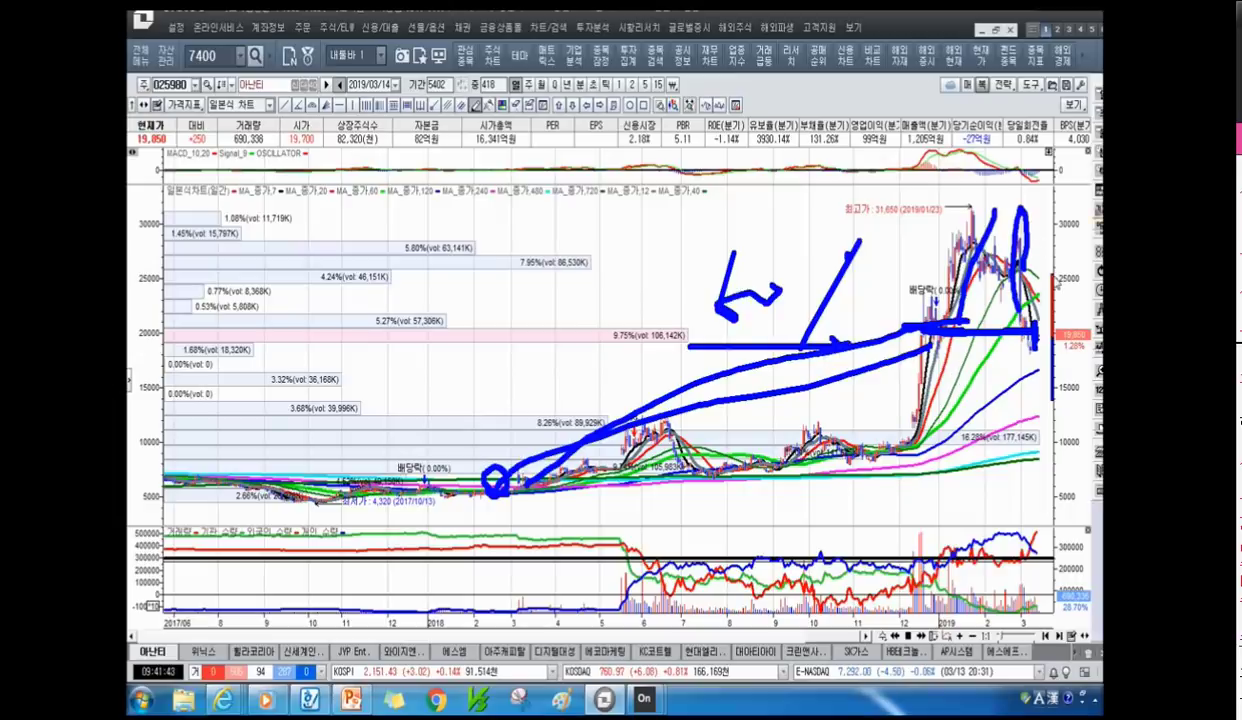
mouse_move(909, 325)
left_mouse_down()
mouse_move(1030, 324)
mouse_move(998, 296)
left_mouse_up()
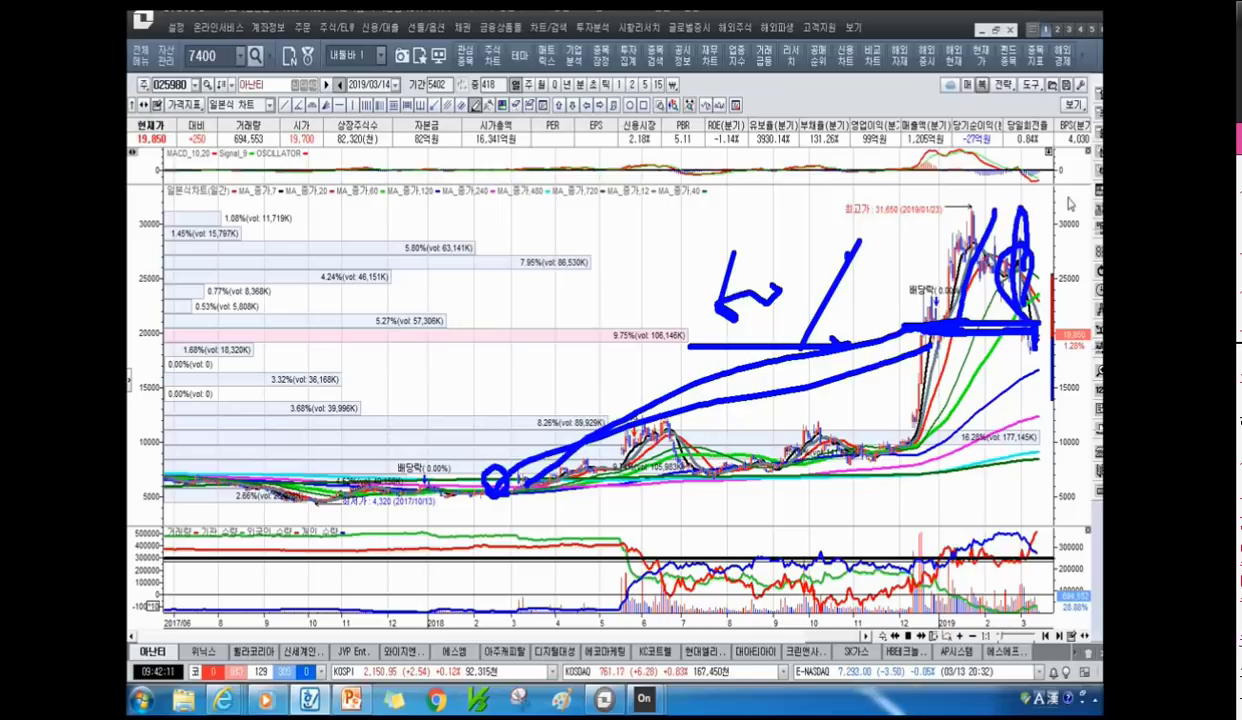
Step: Open the KC코트렐 chart from the recent stocks and examine its annotated cup pattern and early 2019 rally back to March 2018
left_click(195, 84)
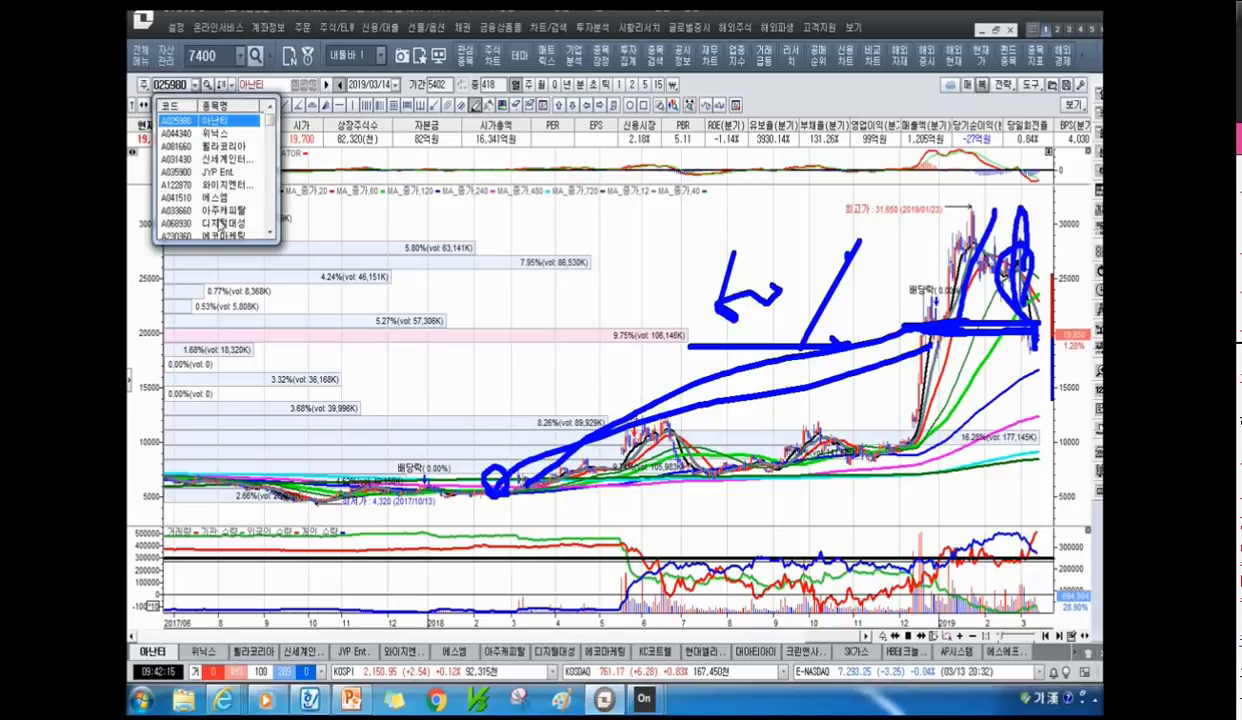
scroll(232, 228, "down", 1)
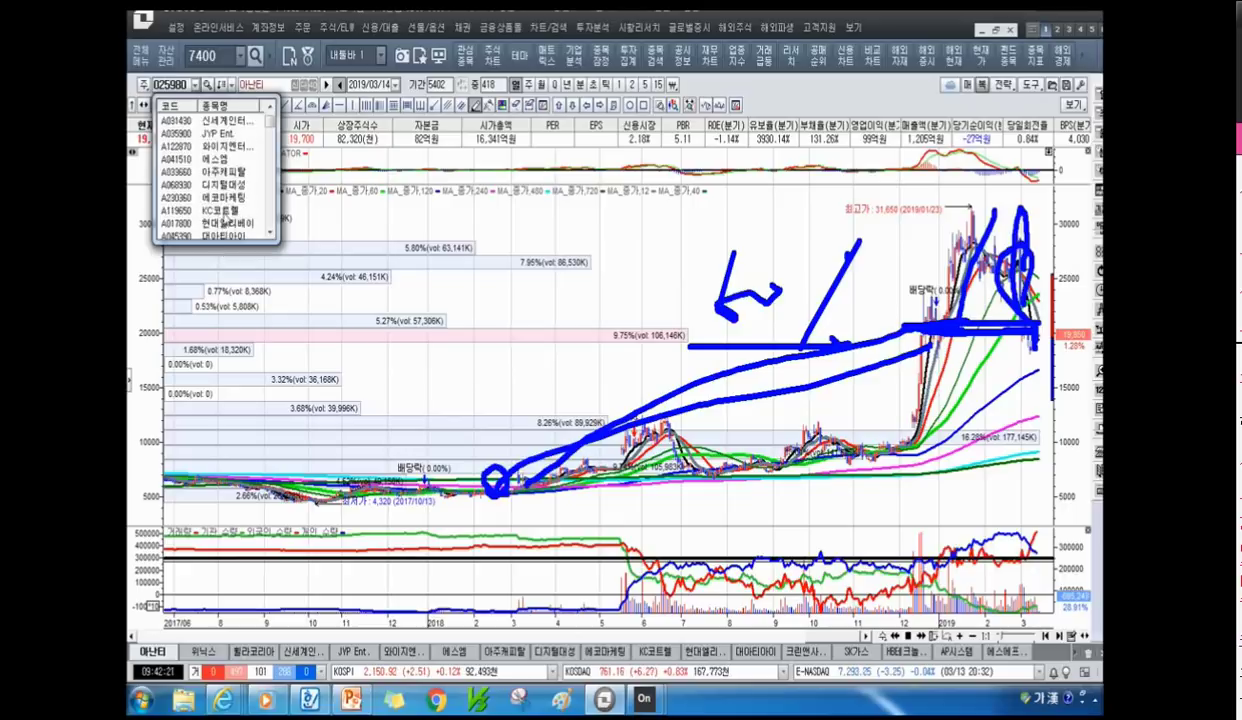
left_click(221, 211)
left_click(221, 211)
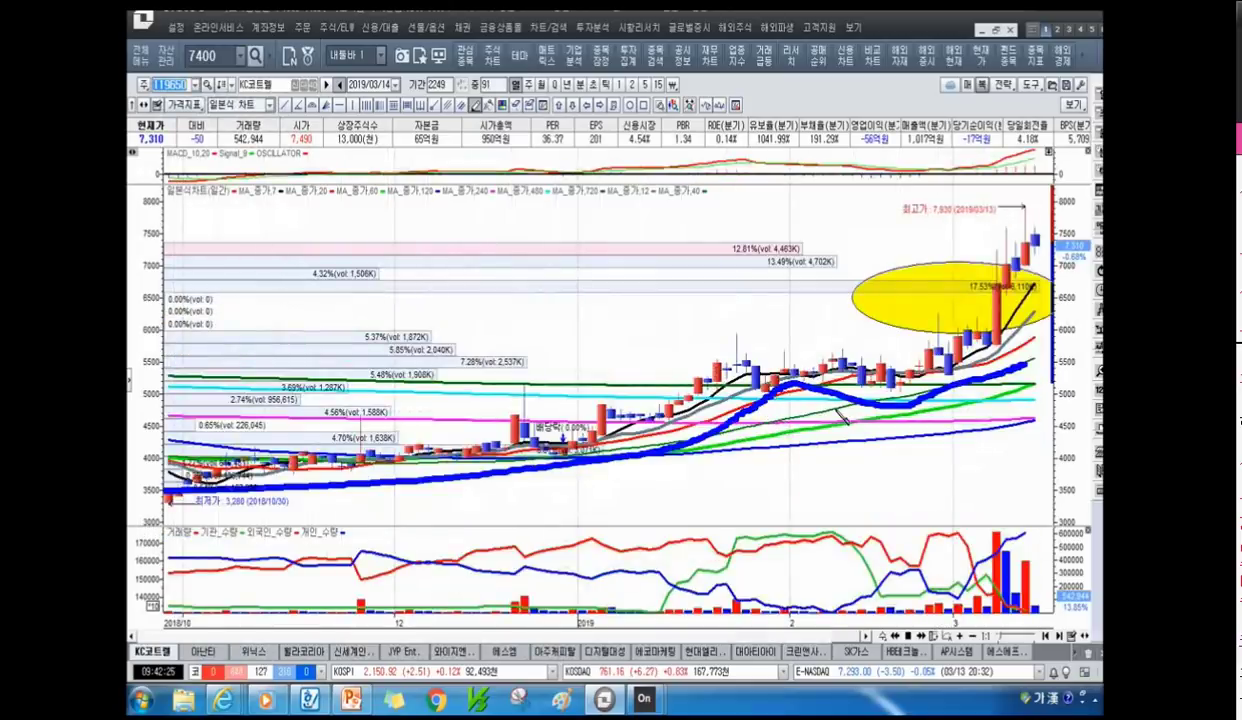
scroll(775, 415, "down", 2)
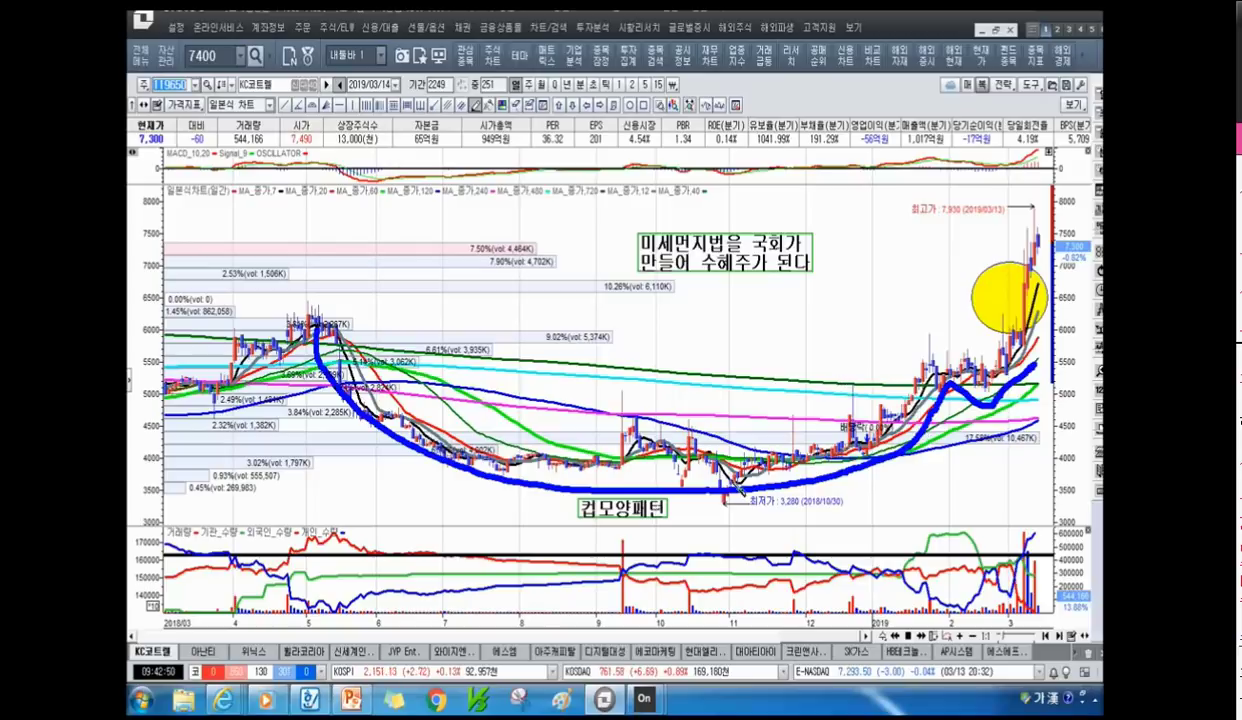
mouse_move(818, 449)
scroll(993, 385, "up", 5)
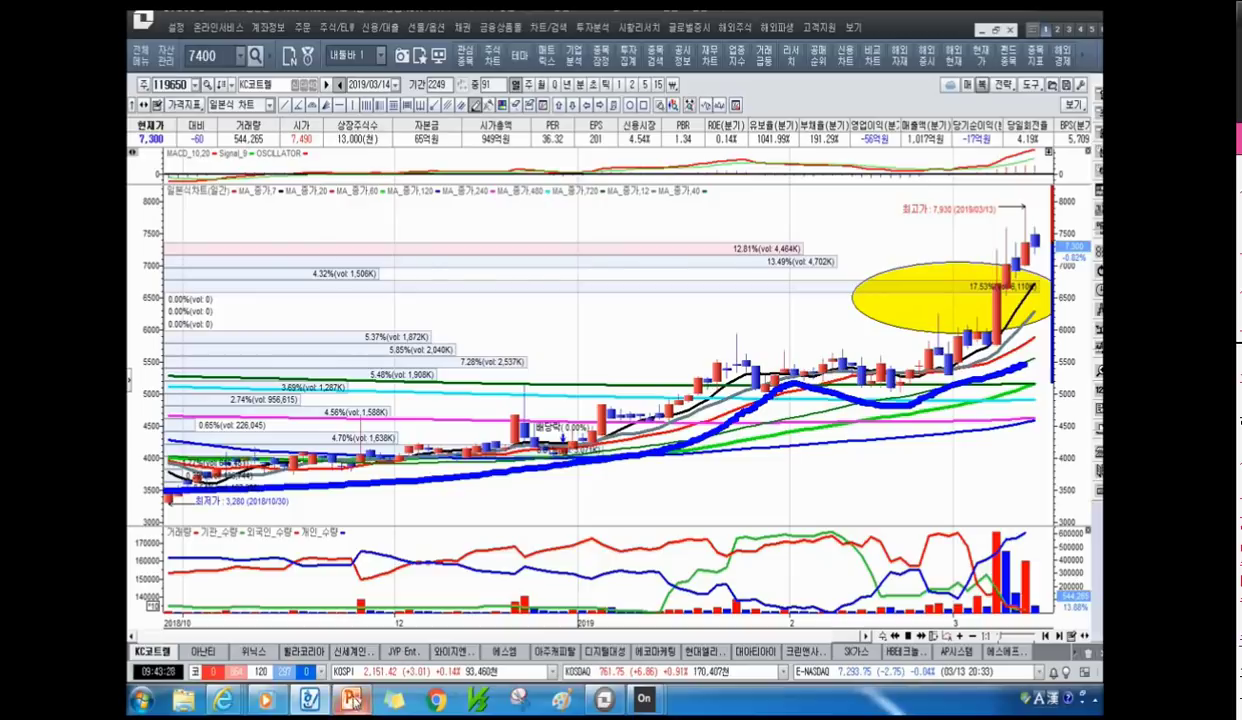
Step: Switch to PowerPoint and review slides 6 to 8 with the 내츄럴엔도텍, KD건설 and 액션스퀘어 charts
left_click(350, 697)
left_click(225, 545)
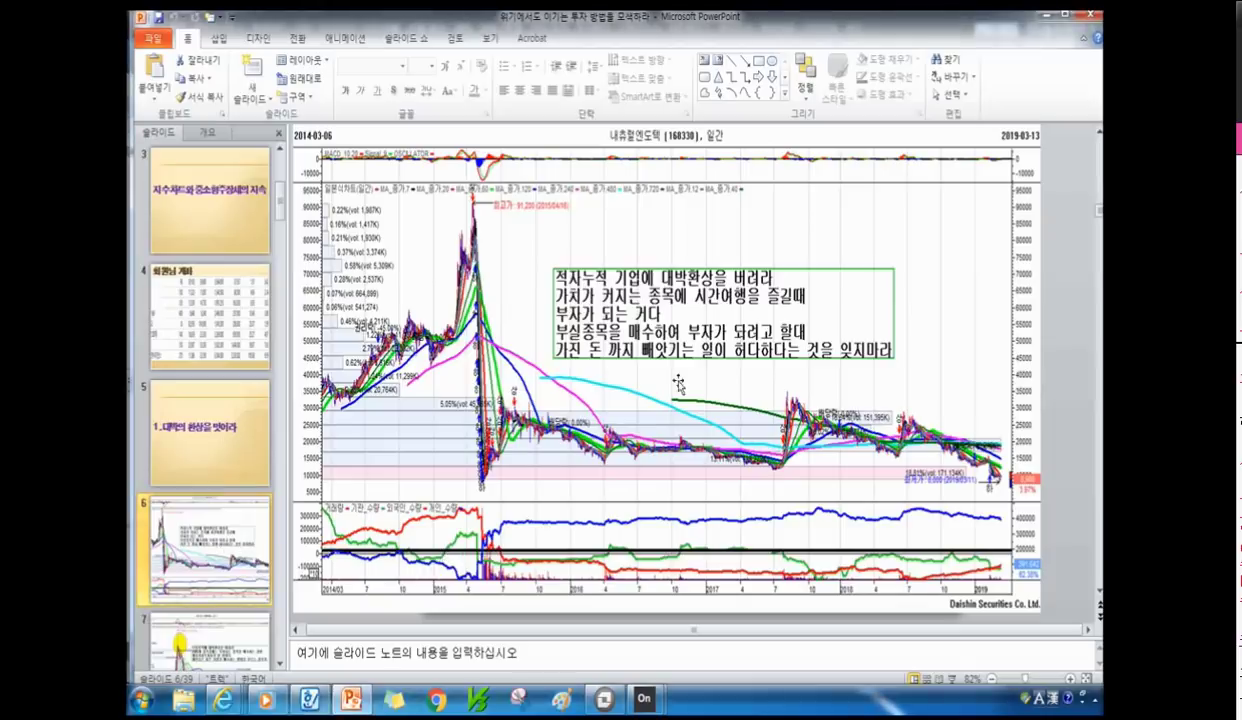
key("Down")
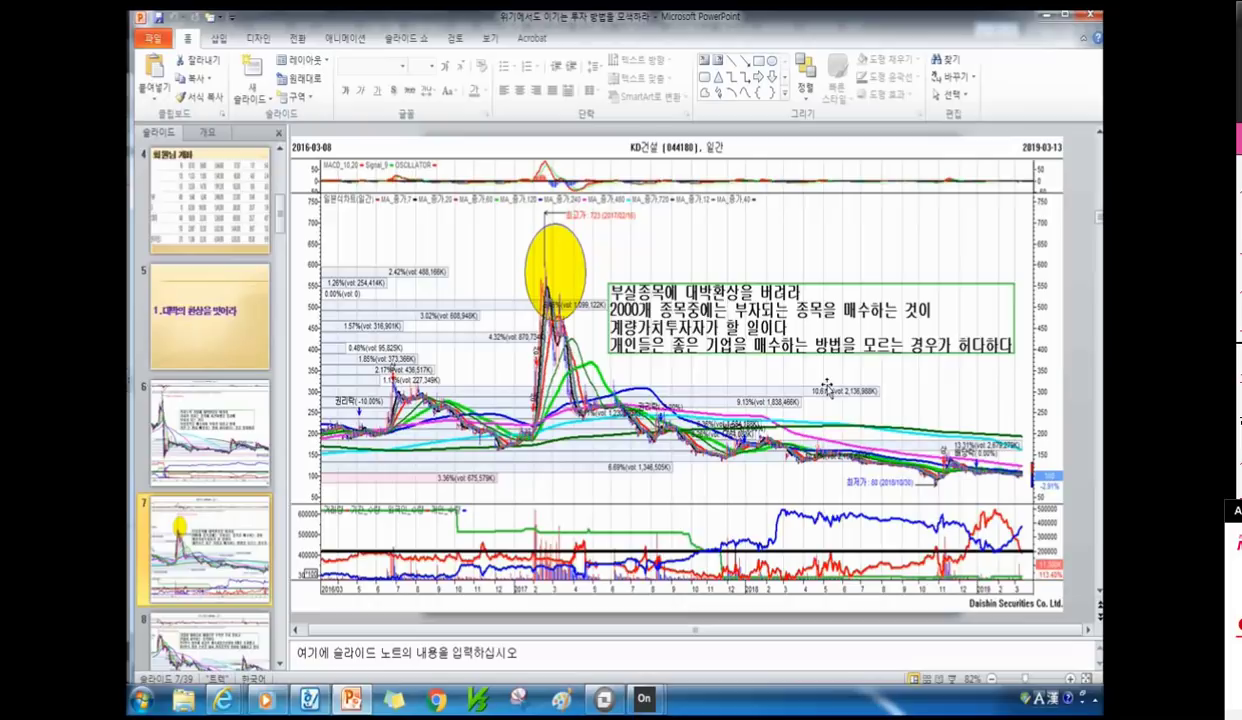
left_click(200, 628)
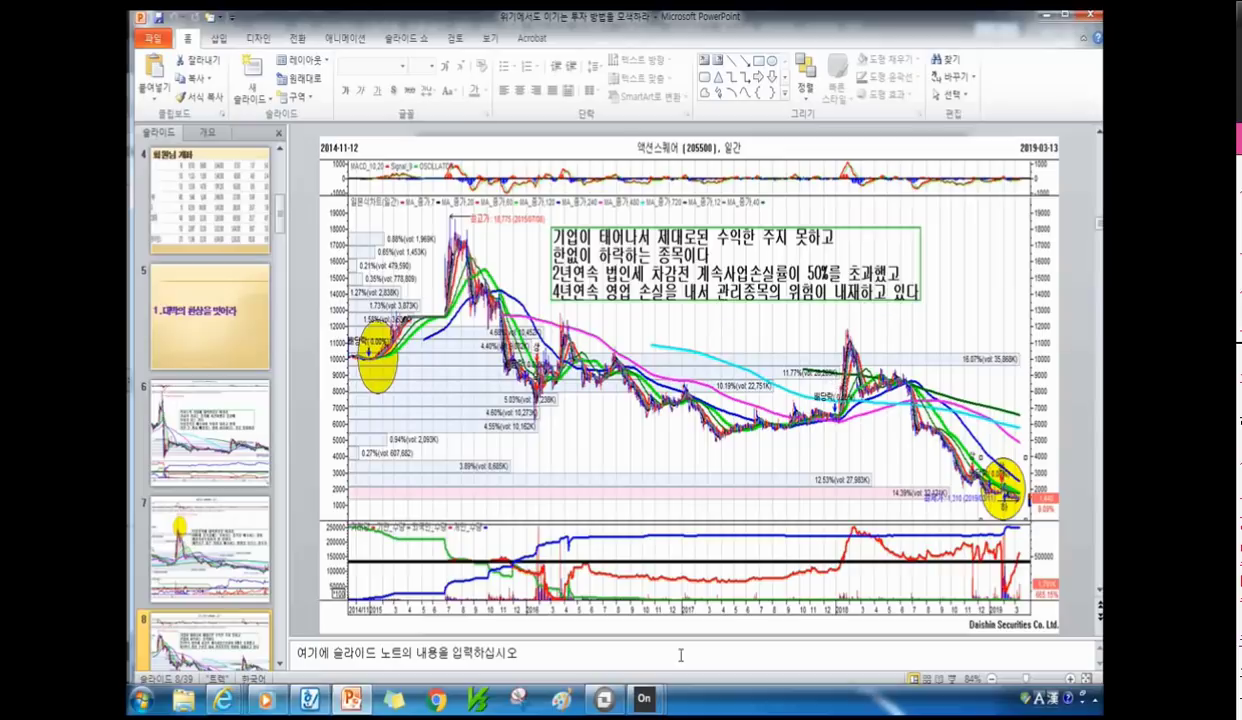
Step: Switch to the trading program, load stock 205500 (액션스퀘어) and examine the Financial Summary in its company analysis
left_click(603, 699)
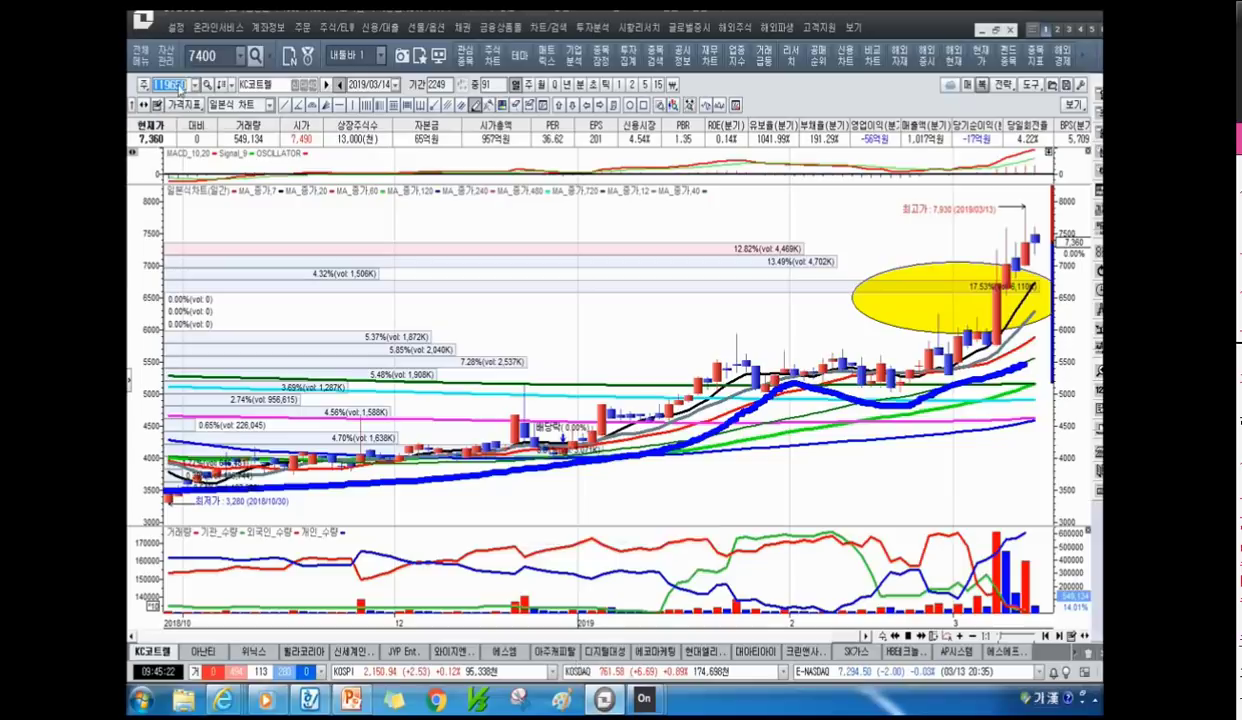
type("205500")
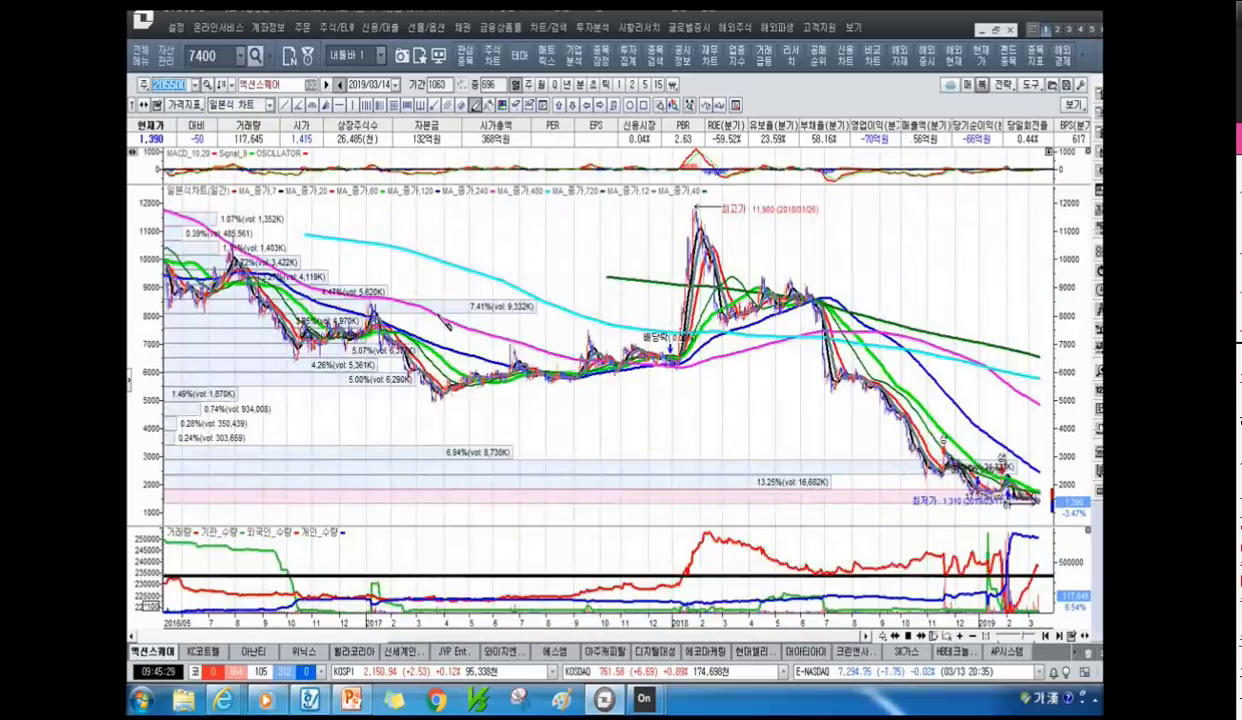
left_click(572, 54)
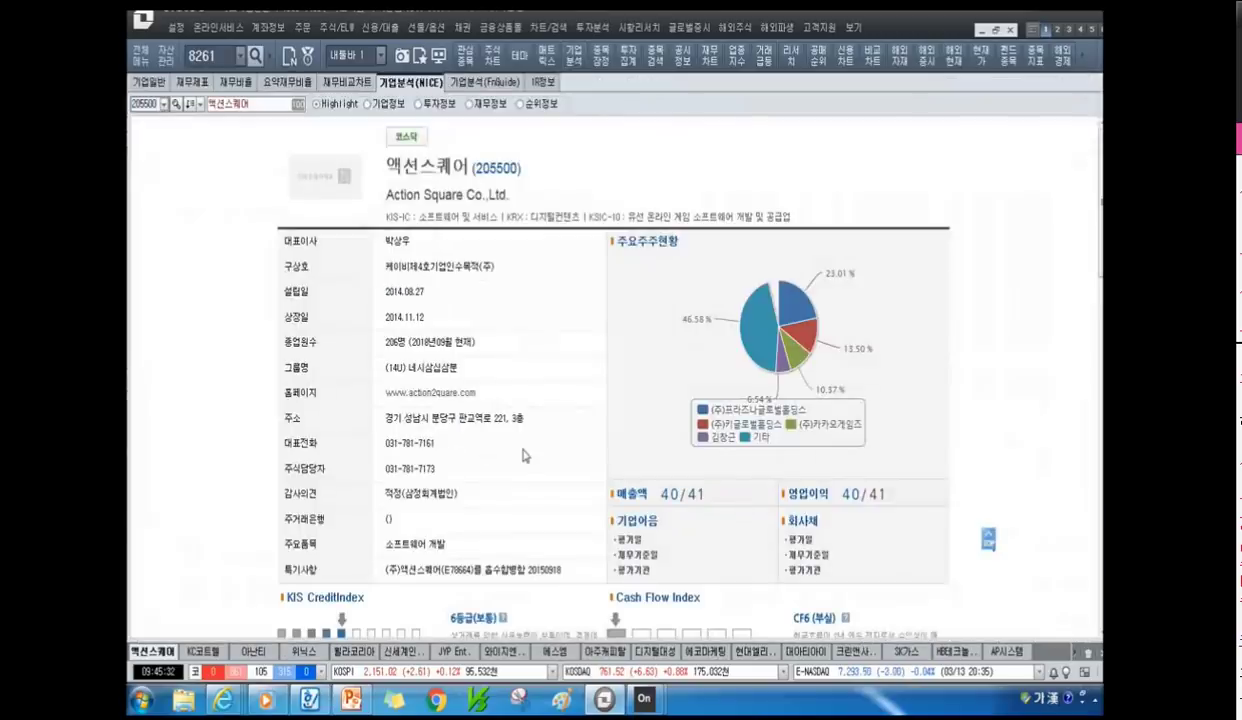
scroll(495, 453, "down", 9)
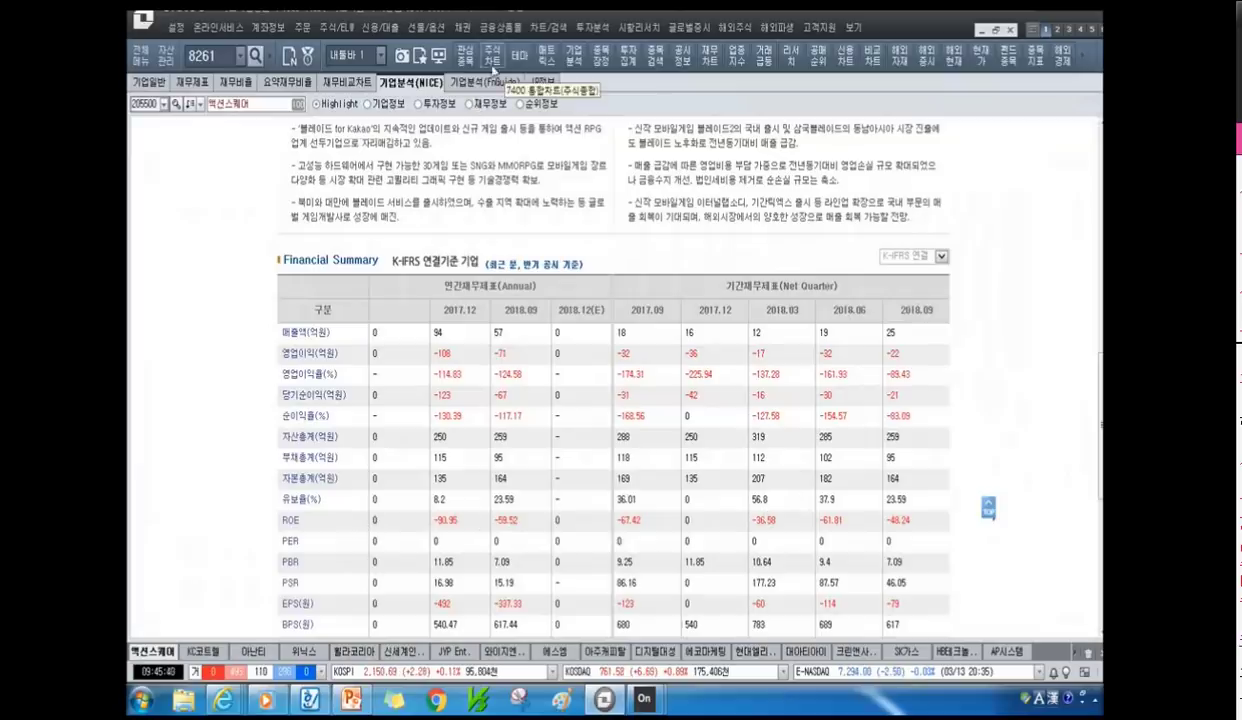
Step: Return to the 액션스퀘어 chart and draw green rectangles over the November 2018 and January 2019 spikes and the May 2018 to March 2019 decline
left_click(437, 84)
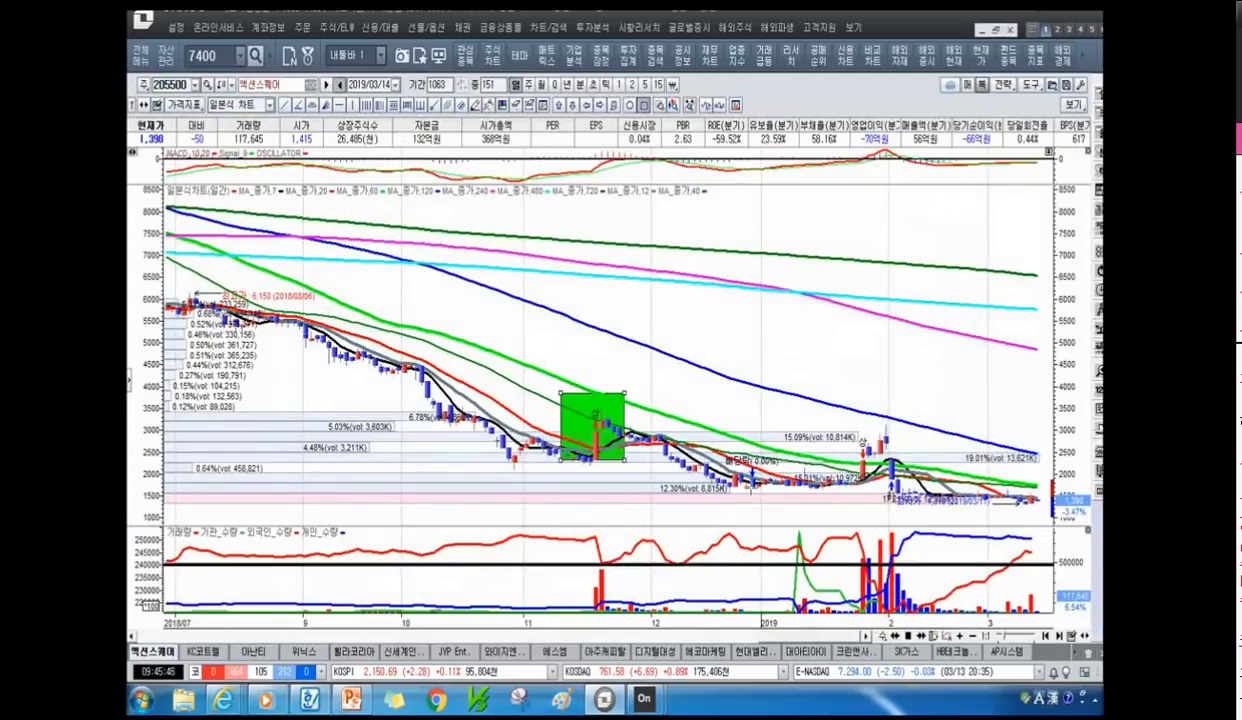
scroll(597, 410, "down", 5)
scroll(770, 488, "down", 5)
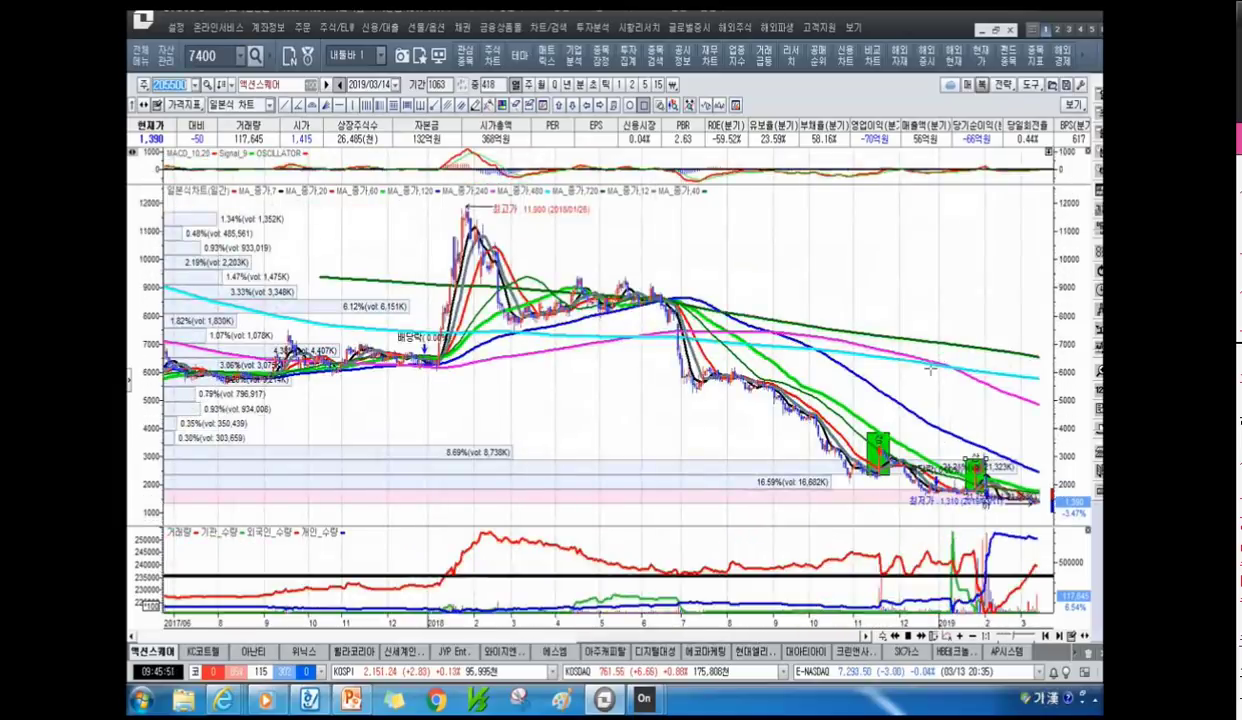
left_click_drag(620, 278, 1038, 503)
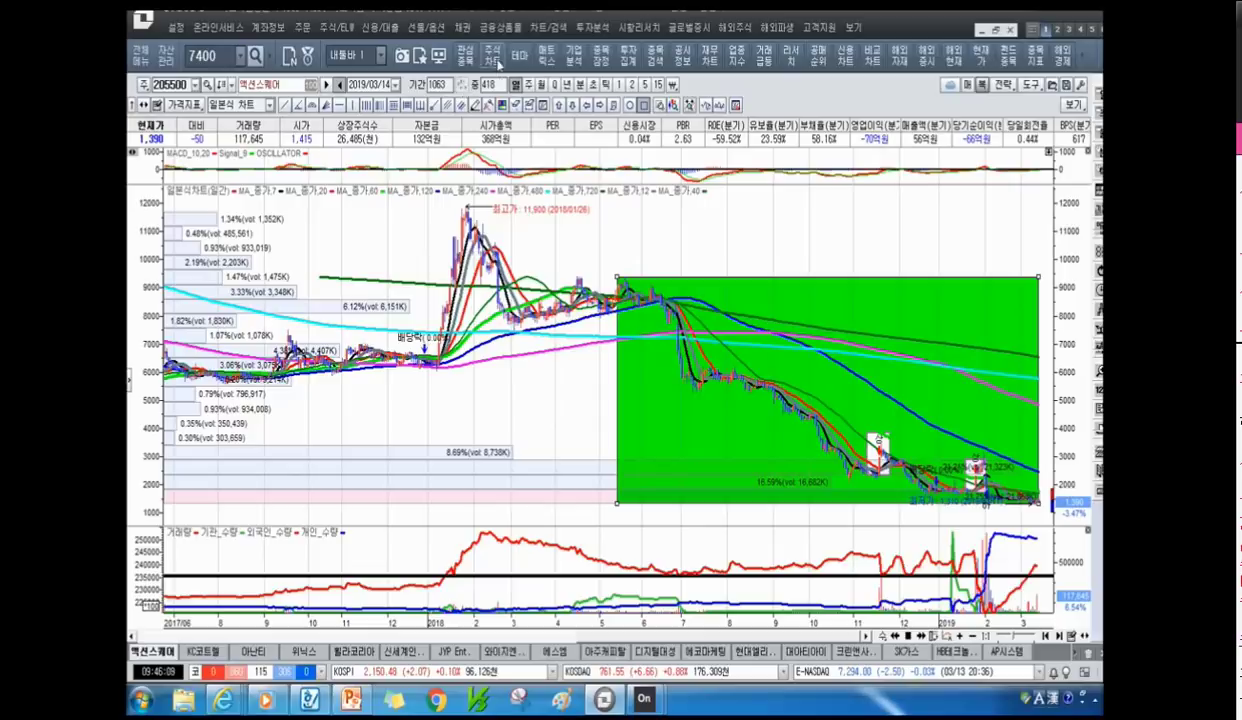
Step: Switch to PowerPoint to review the KR모터스 slide and the section 2 title slide, and return to the trading program's 액션스퀘어 chart
left_click(351, 699)
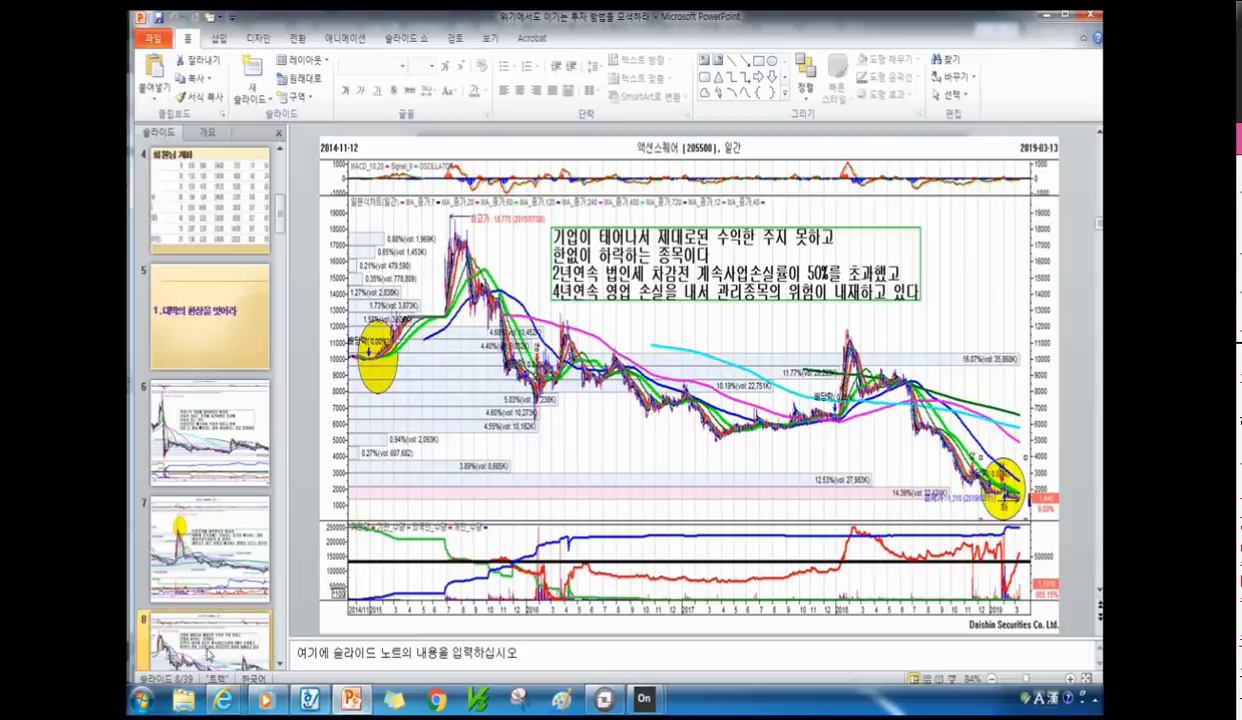
scroll(222, 598, "down", 1)
scroll(222, 598, "down", 2)
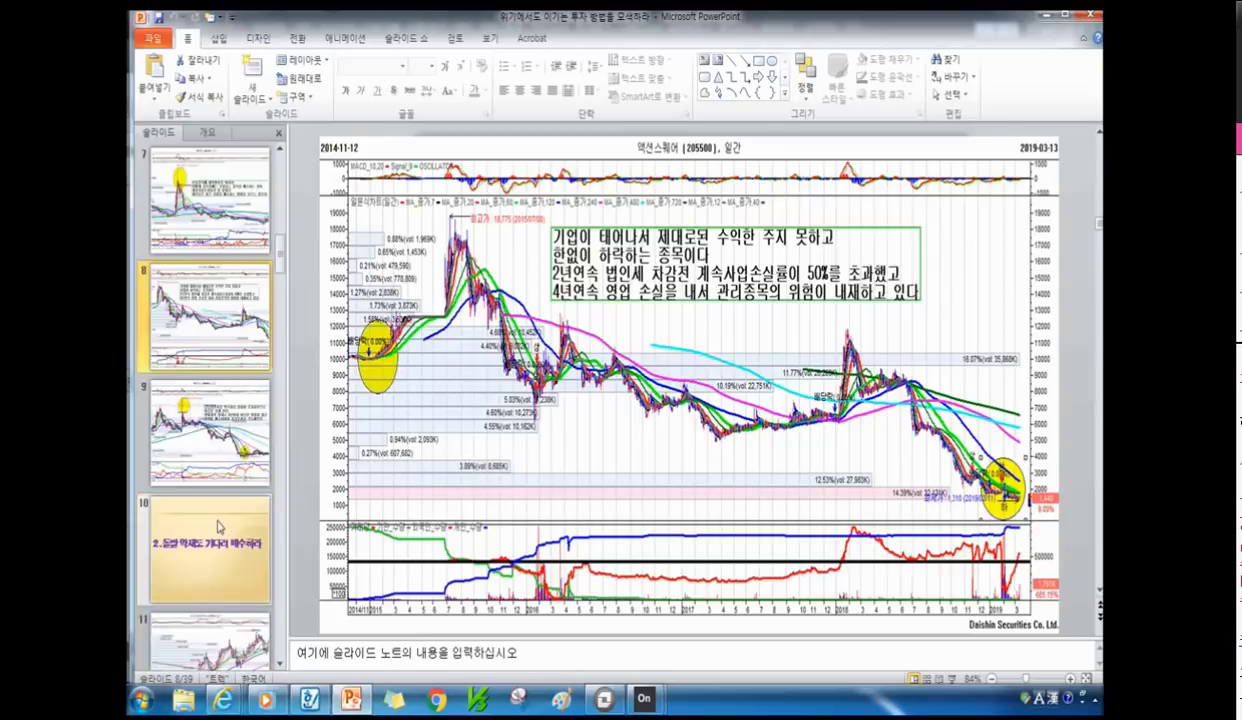
left_click(243, 452)
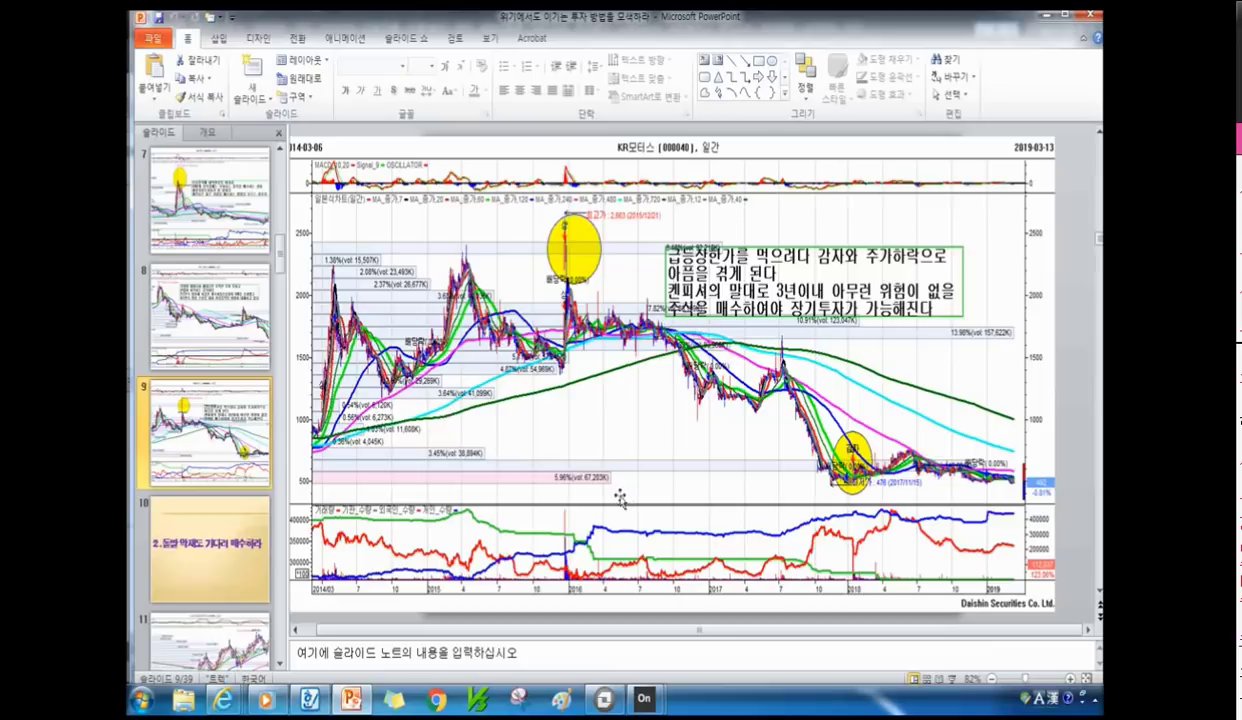
key("Page_Down")
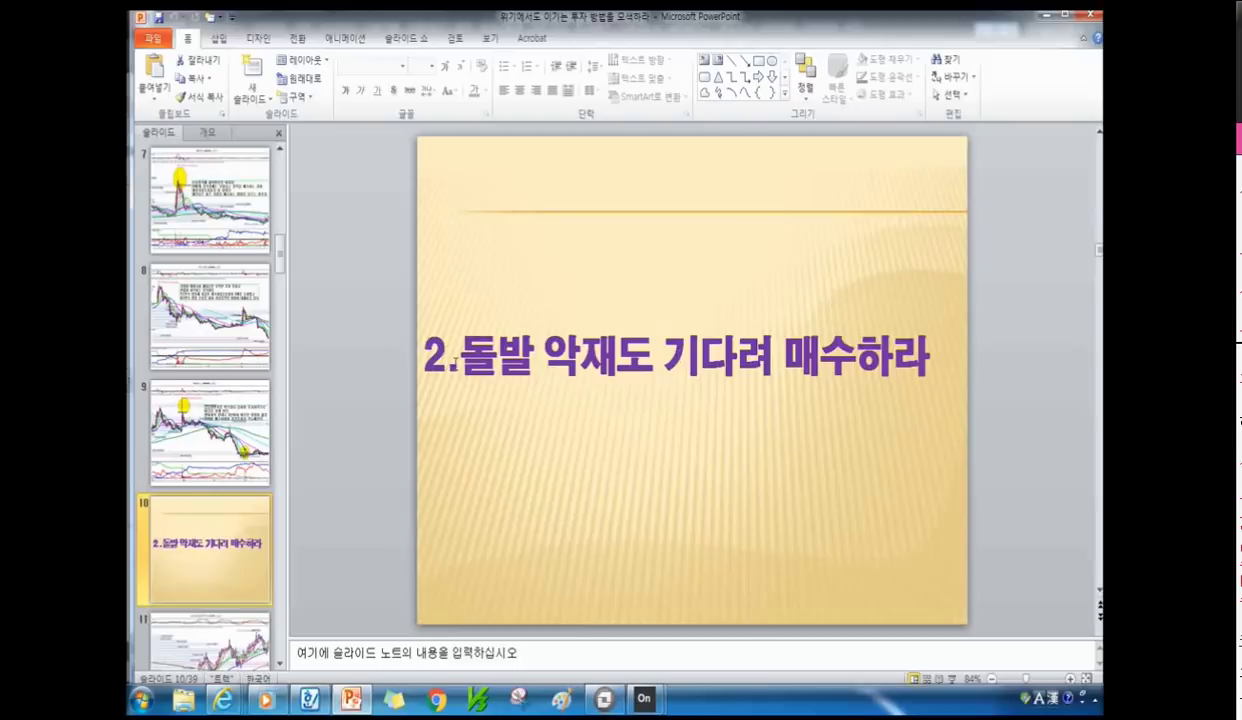
left_click(603, 699)
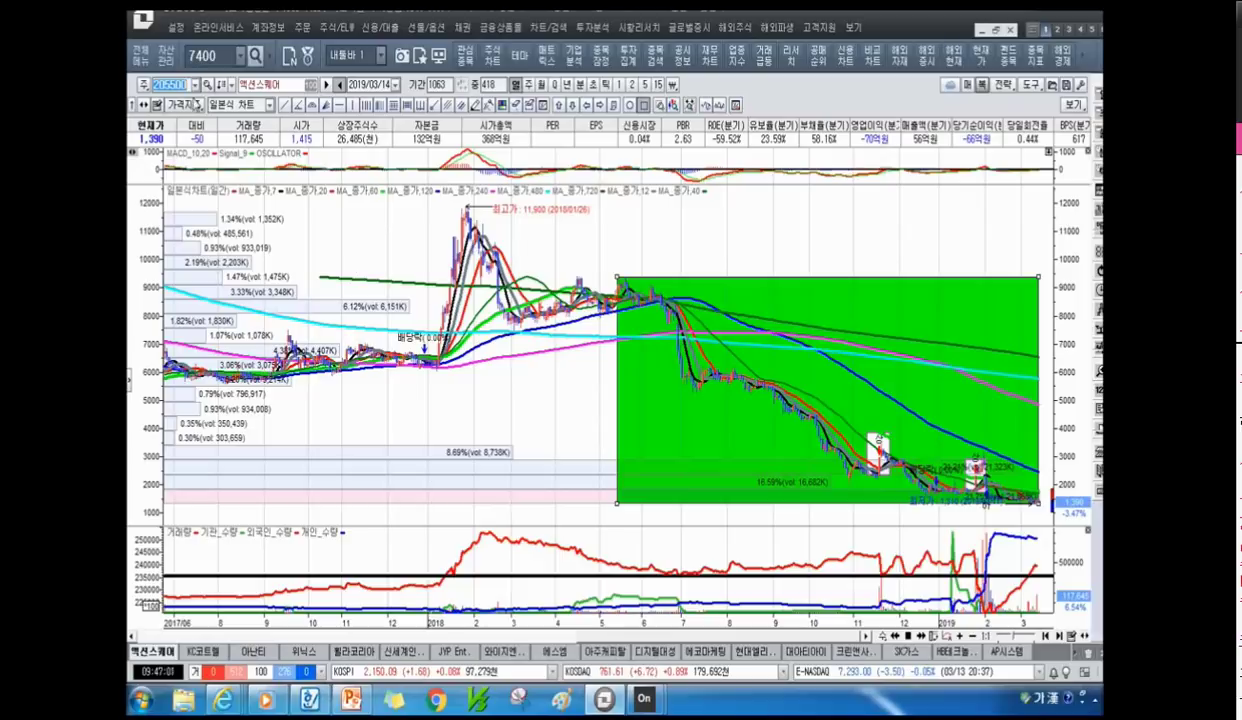
Step: Load the 와이지엔터테인먼트 (122870) chart and draw a green rectangle over the price drop from late February to March 2019
type("와이")
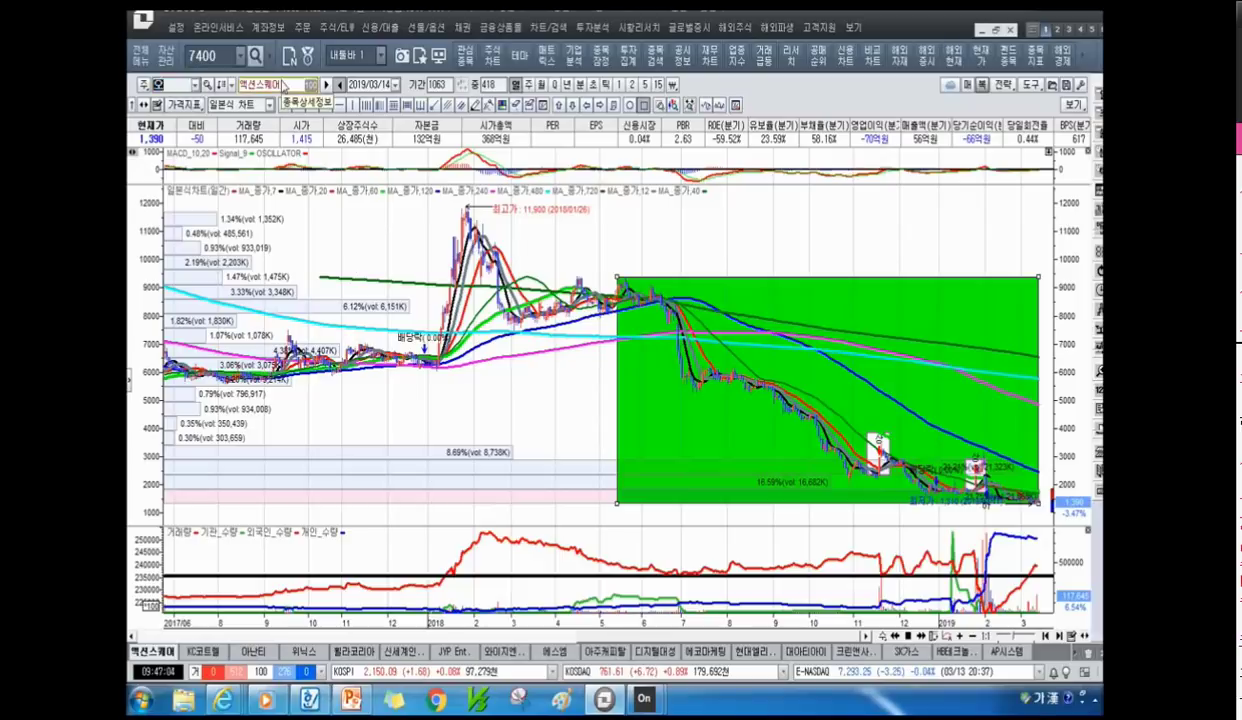
type("지")
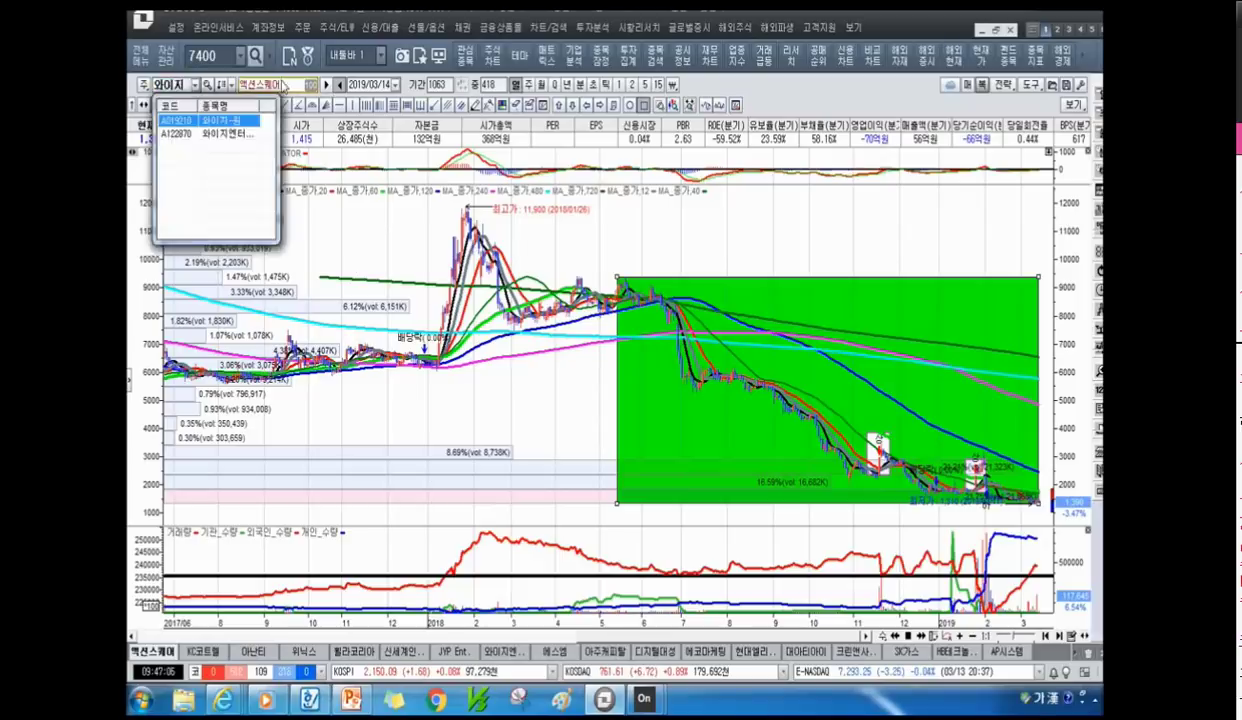
left_click(230, 133)
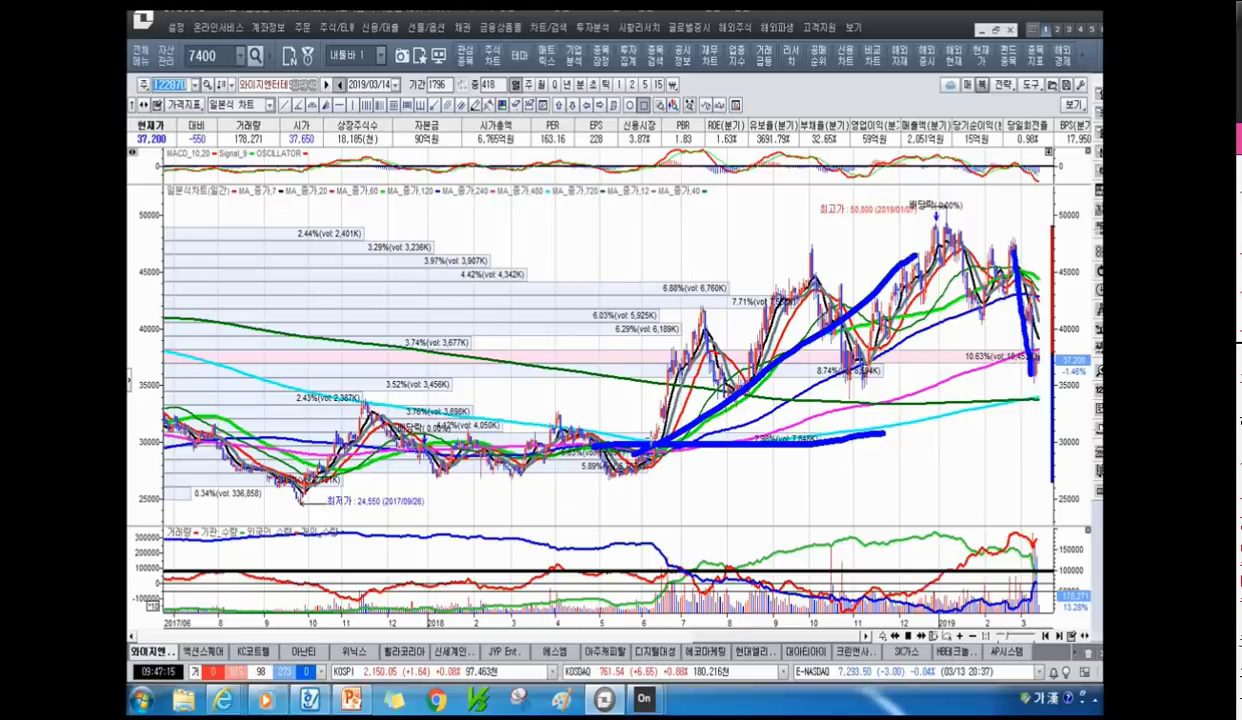
scroll(893, 278, "up", 5)
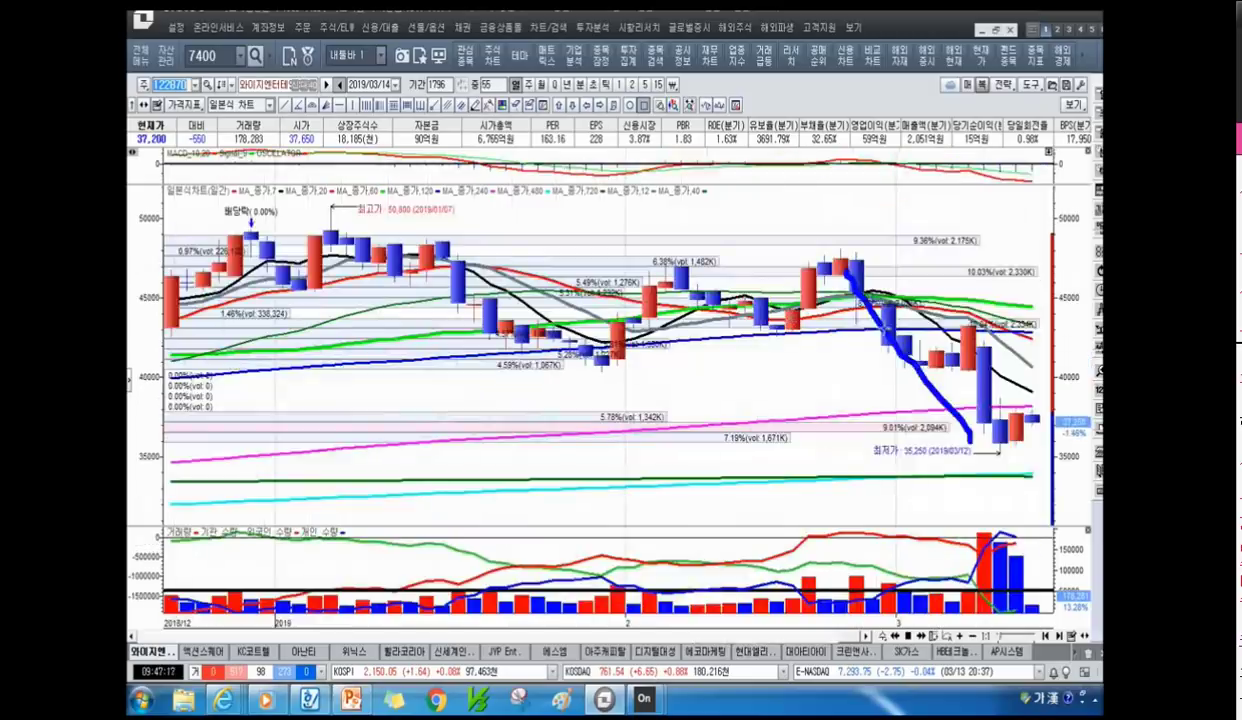
left_click_drag(1005, 445, 1000, 440)
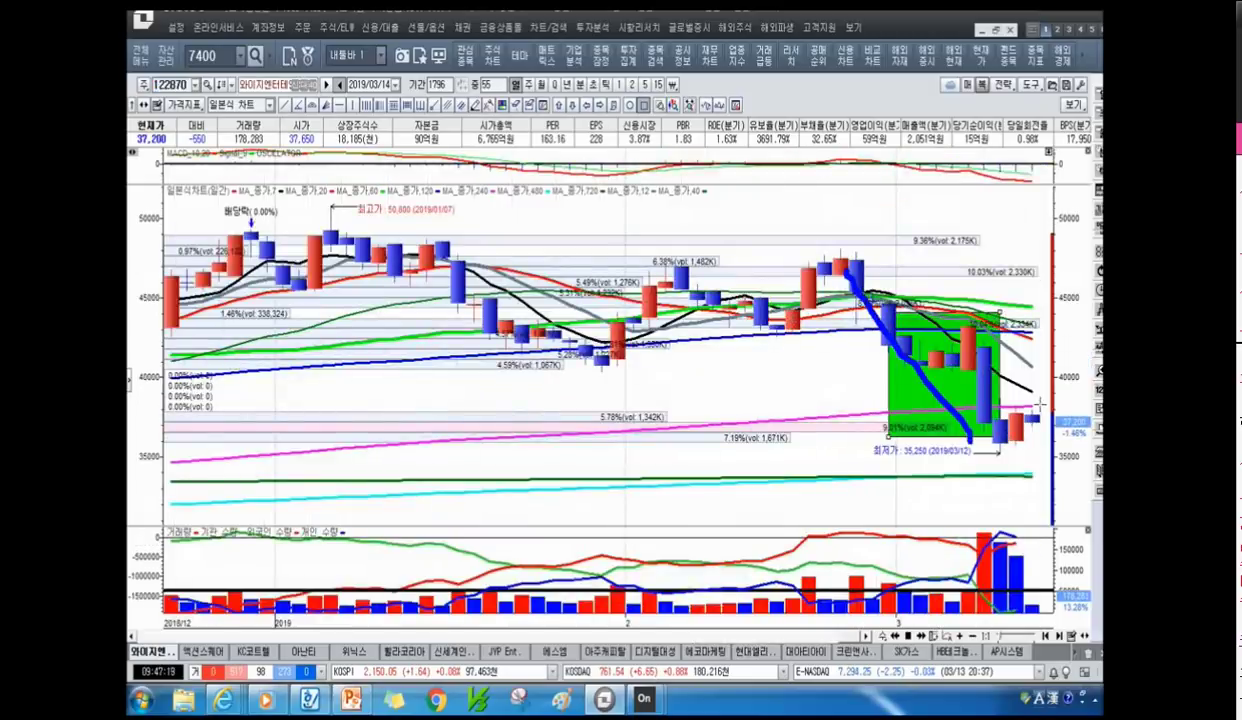
Step: Trace the June to July 2018 rally, its peak and the fall to the August low with blue freehand strokes
scroll(1003, 398, "down", 5)
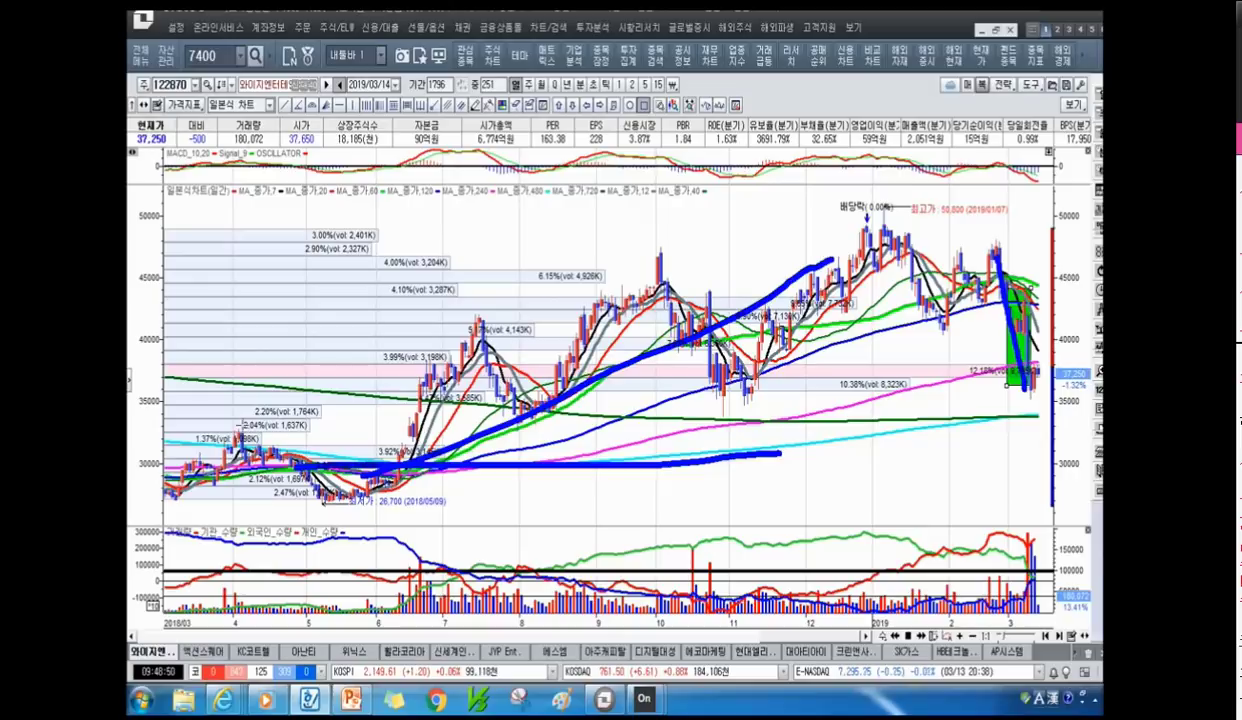
mouse_move(406, 450)
left_mouse_down()
mouse_move(444, 343)
mouse_move(520, 400)
left_mouse_up()
mouse_move(412, 420)
left_mouse_down()
mouse_move(412, 400)
mouse_move(437, 396)
mouse_move(448, 368)
mouse_move(442, 340)
left_mouse_up()
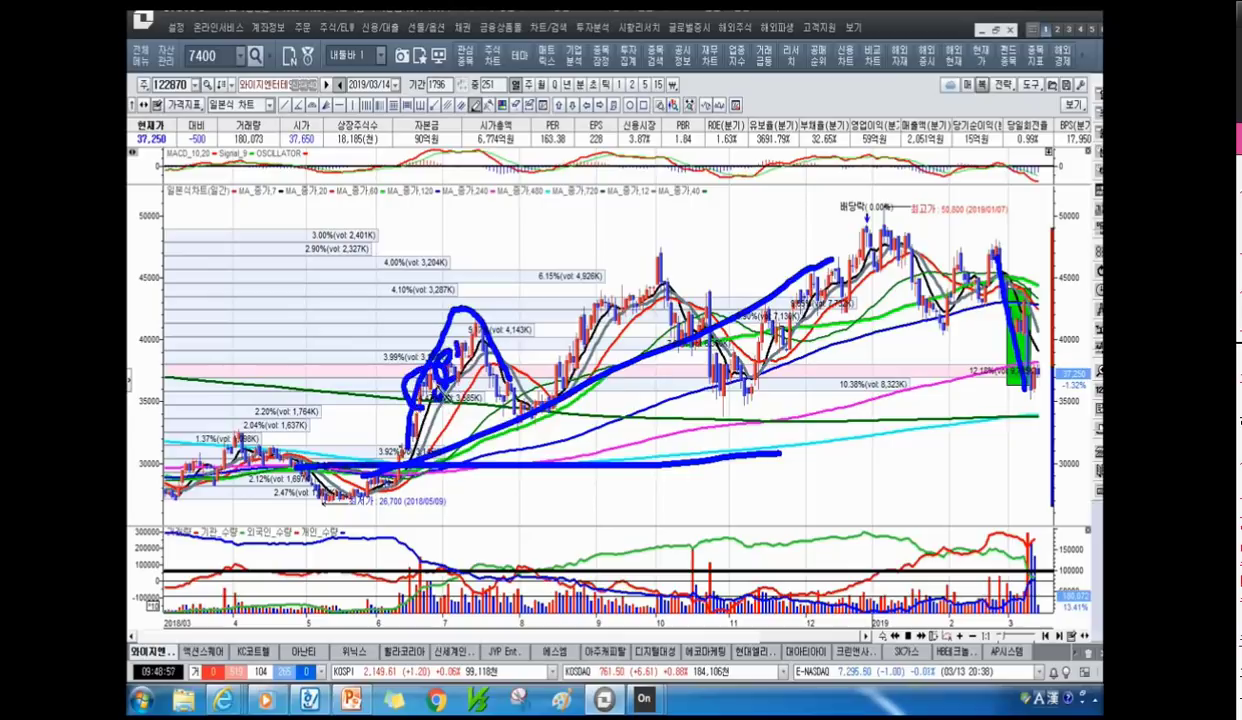
left_click_drag(405, 440, 460, 340)
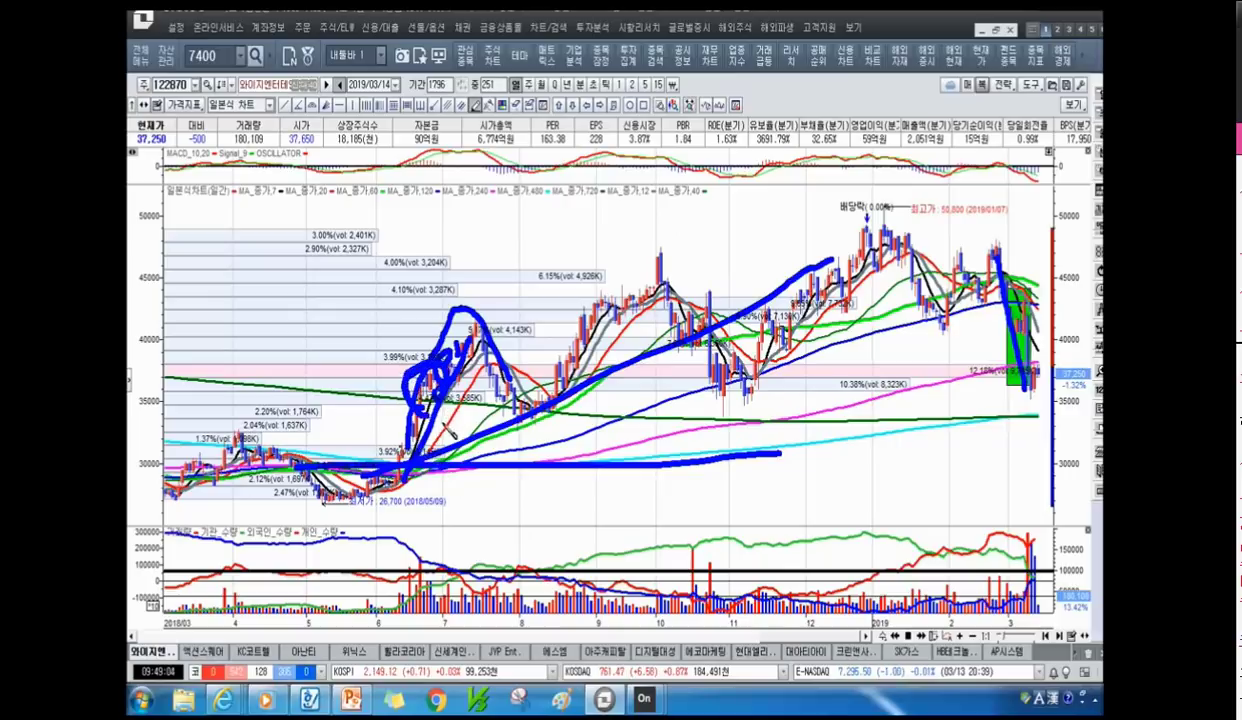
left_click_drag(446, 372, 478, 328)
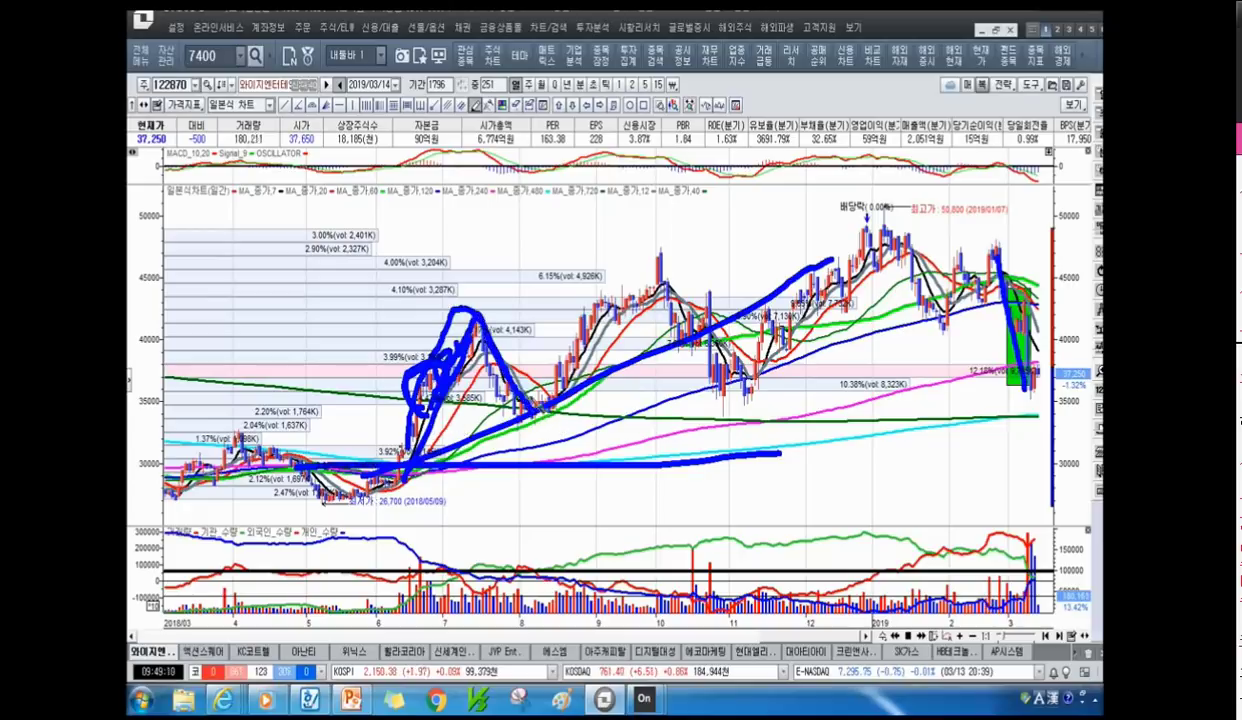
Step: Mark the October 2018 peak, the drop to the November low and the rebound with blue strokes, adding a crossed-out rising line below
mouse_move(525, 405)
left_mouse_down()
mouse_move(622, 311)
mouse_move(638, 258)
mouse_move(752, 398)
left_mouse_up()
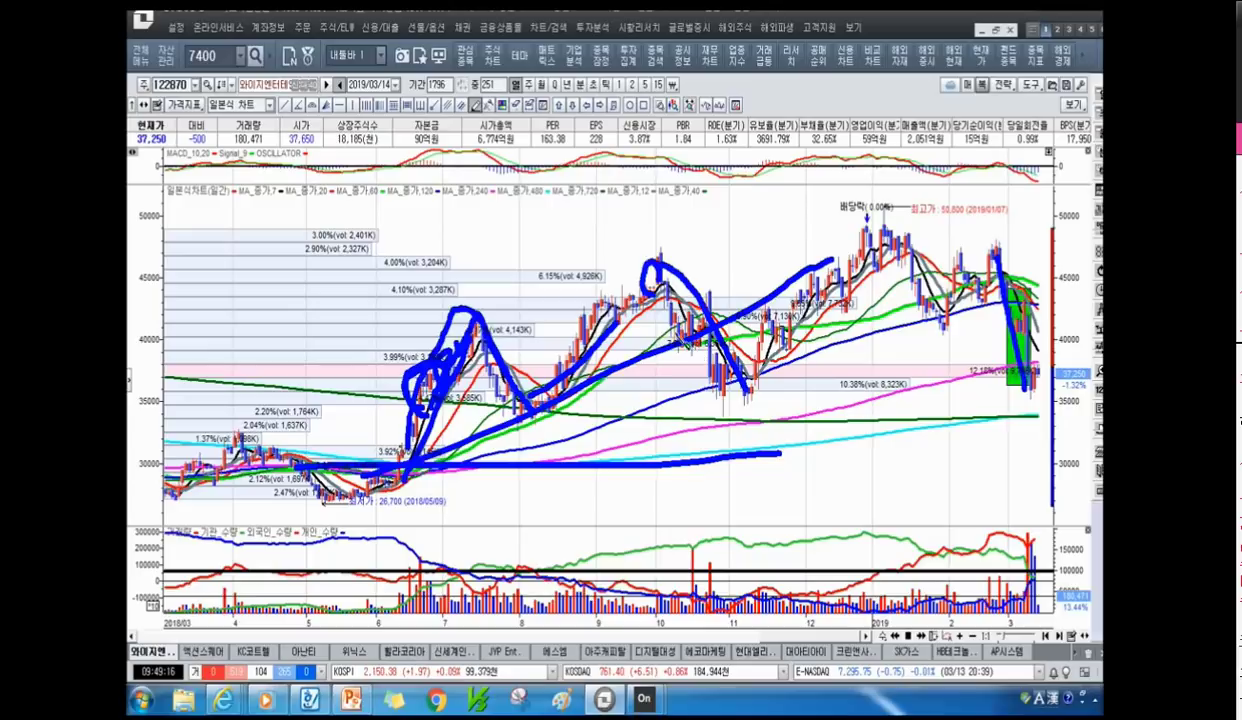
left_click_drag(652, 332, 742, 314)
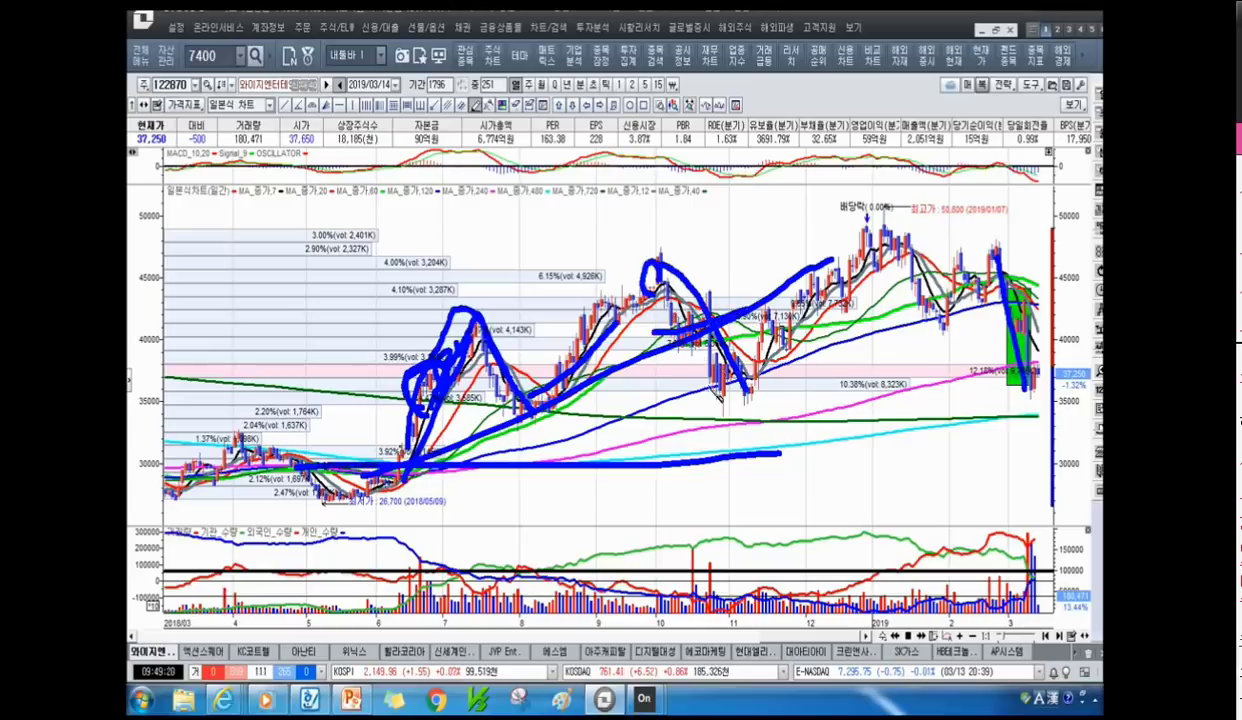
left_click_drag(707, 384, 829, 384)
mouse_move(728, 343)
left_mouse_down()
mouse_move(748, 385)
mouse_move(835, 243)
left_mouse_up()
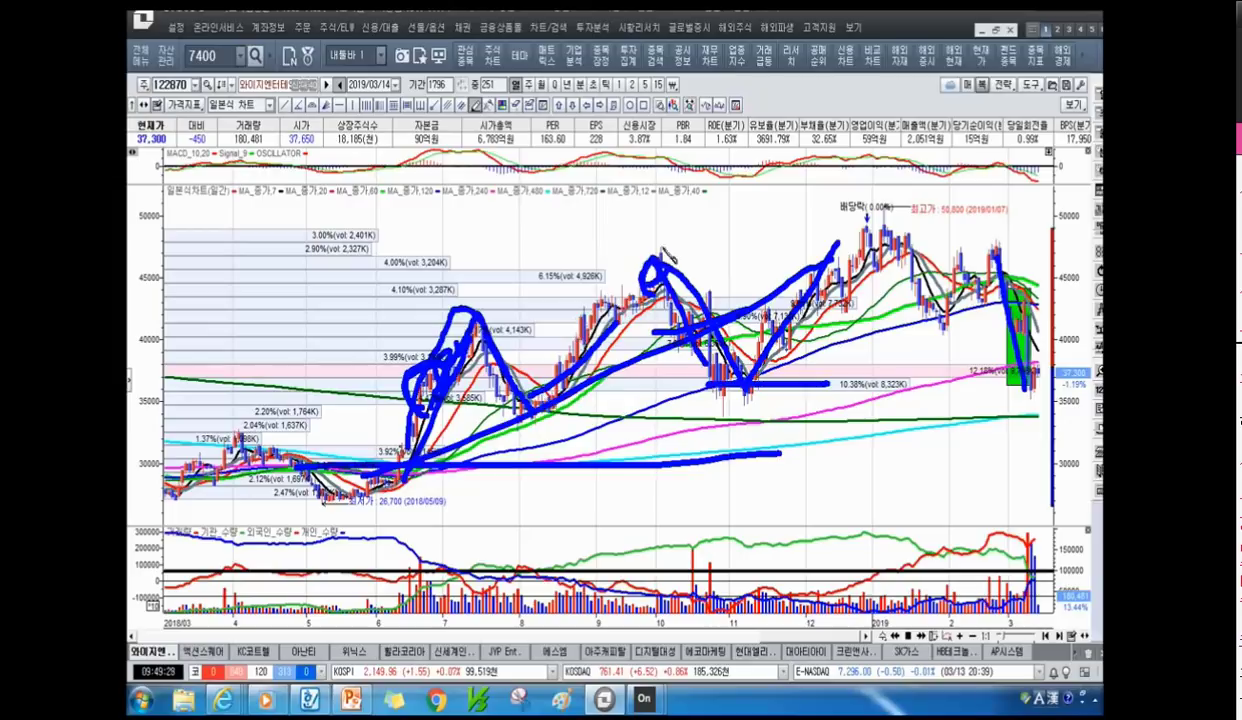
mouse_move(606, 438)
left_mouse_down()
mouse_move(701, 380)
mouse_move(703, 436)
left_mouse_up()
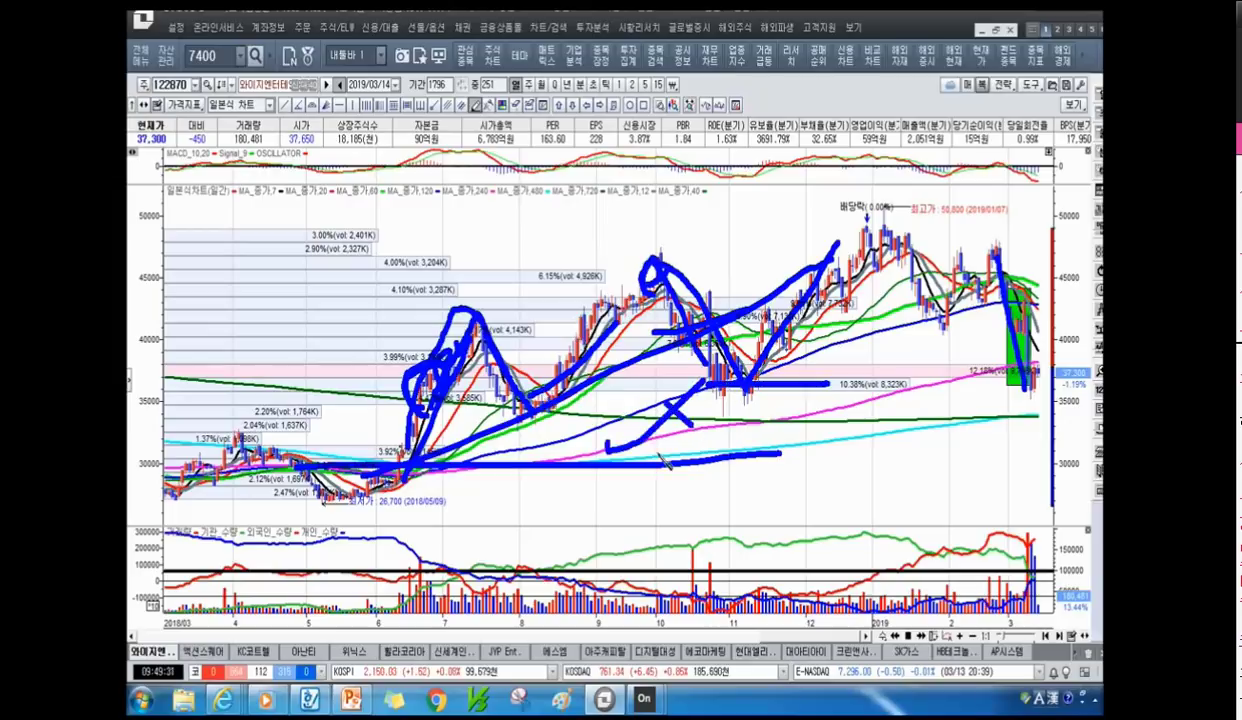
mouse_move(400, 448)
left_mouse_down()
mouse_move(475, 300)
mouse_move(505, 378)
left_mouse_up()
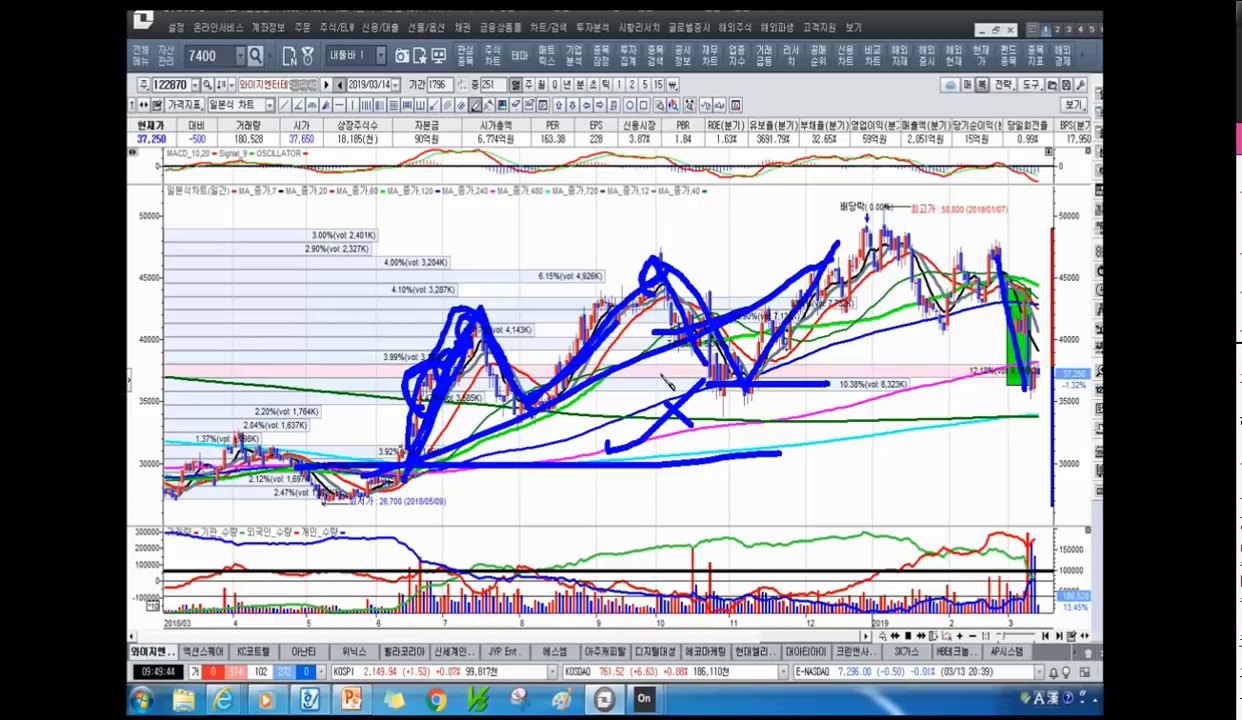
Step: Circle the late December 2018 candles and draw blue horizontal lines along the tops near the 50,800 high
scroll(797, 314, "up", 3)
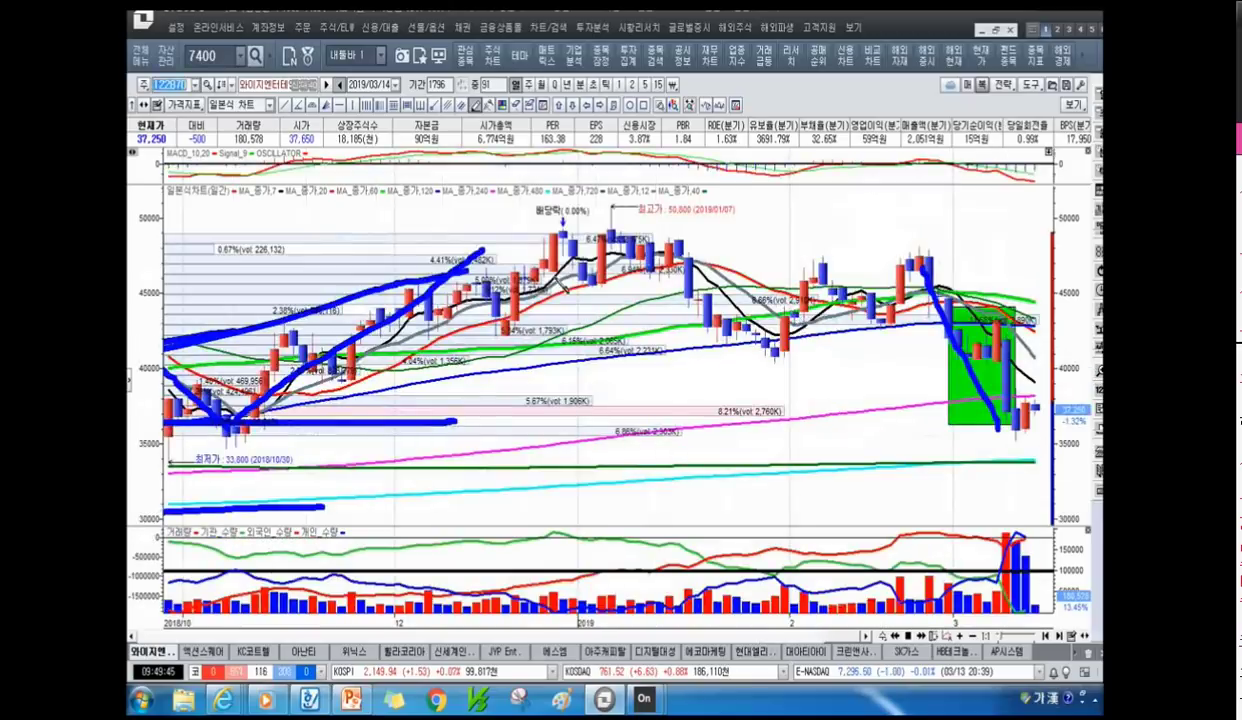
mouse_move(546, 228)
left_mouse_down()
mouse_move(552, 272)
mouse_move(548, 216)
mouse_move(531, 213)
mouse_move(636, 213)
left_mouse_up()
mouse_move(548, 250)
left_mouse_down()
mouse_move(535, 232)
mouse_move(603, 240)
left_mouse_up()
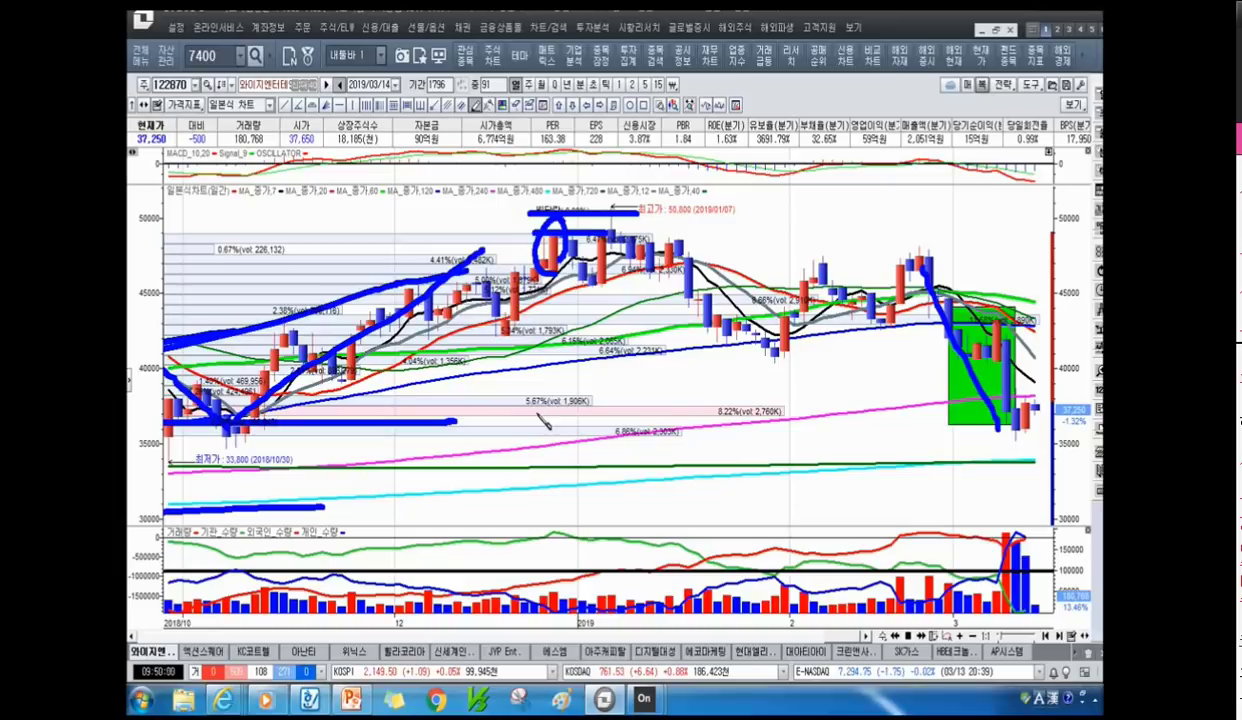
Step: Trace the January 2019 decline from the peak to the late January low and draw horizontal lines across its lower part
scroll(524, 404, "down", 3)
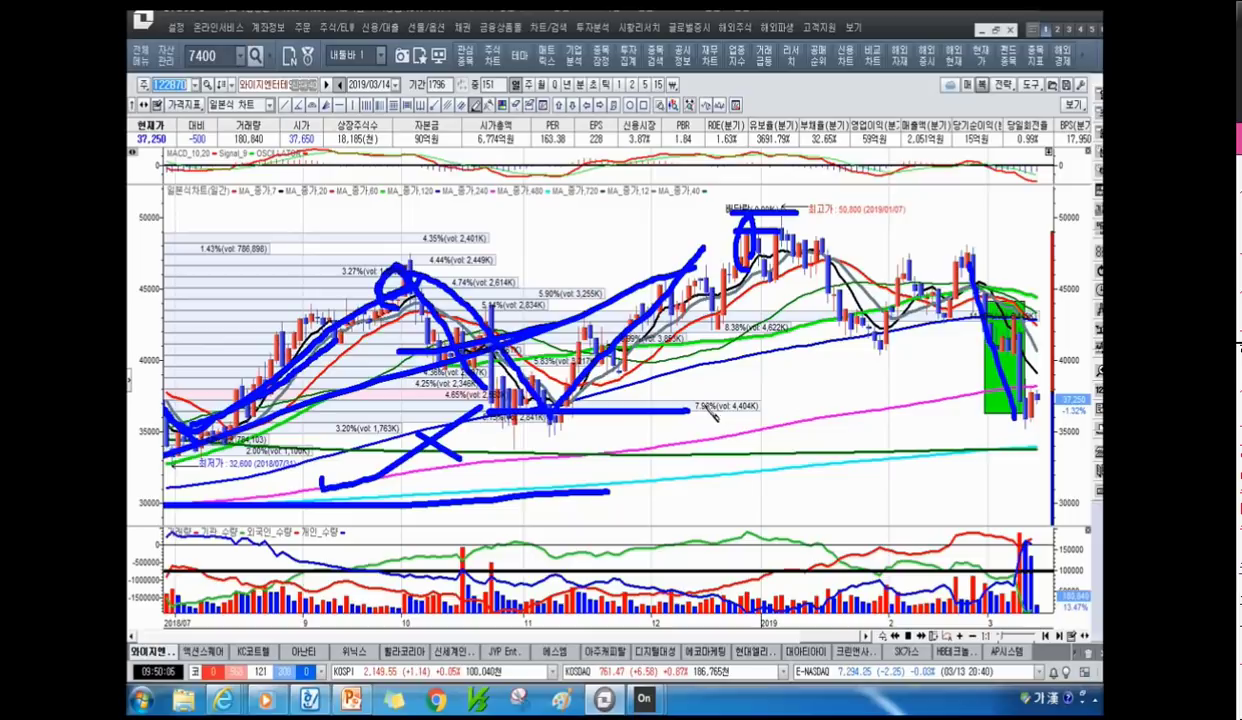
mouse_move(763, 228)
left_mouse_down()
mouse_move(811, 267)
mouse_move(838, 332)
mouse_move(858, 352)
mouse_move(870, 338)
left_mouse_up()
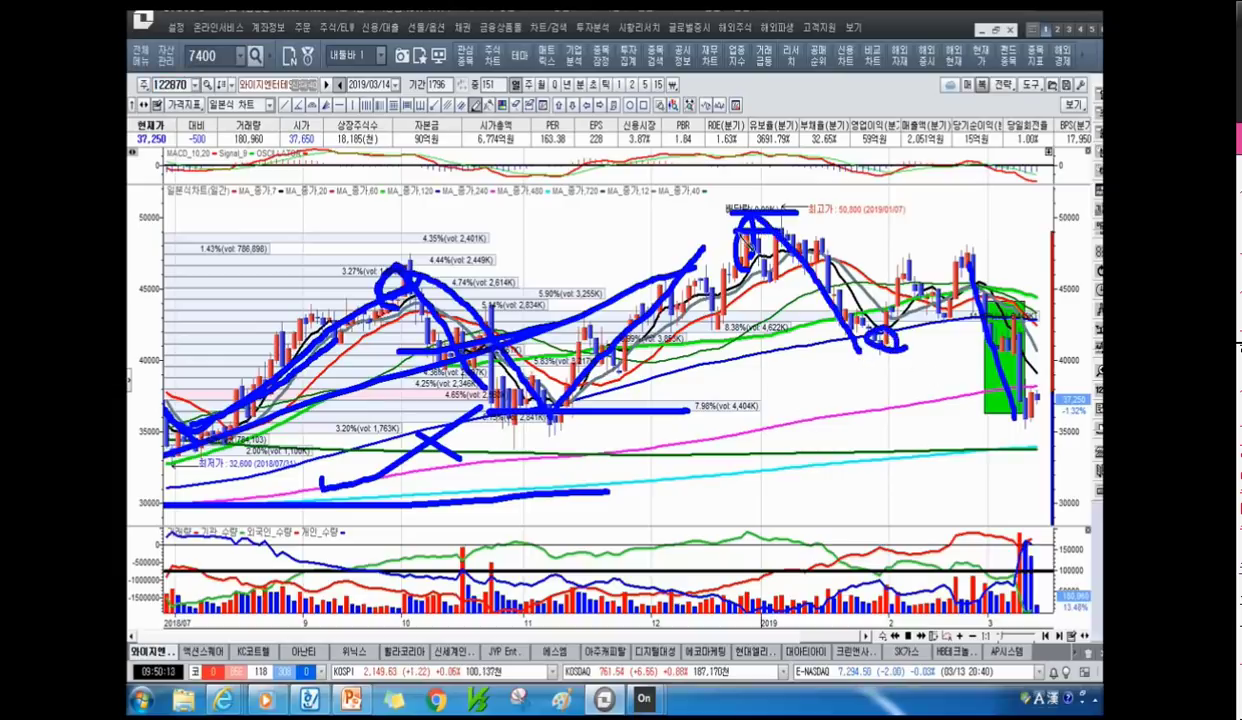
mouse_move(766, 250)
left_mouse_down()
mouse_move(800, 238)
mouse_move(830, 320)
left_mouse_up()
left_click_drag(758, 300, 882, 306)
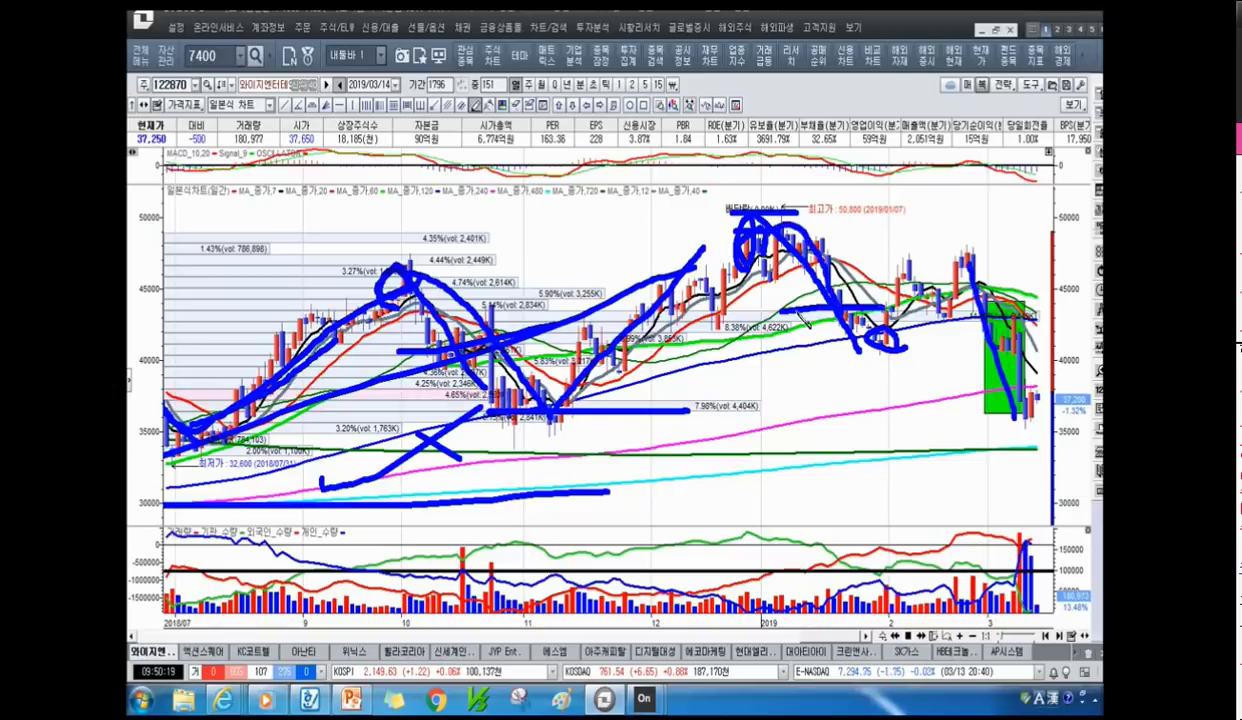
left_click_drag(772, 312, 882, 311)
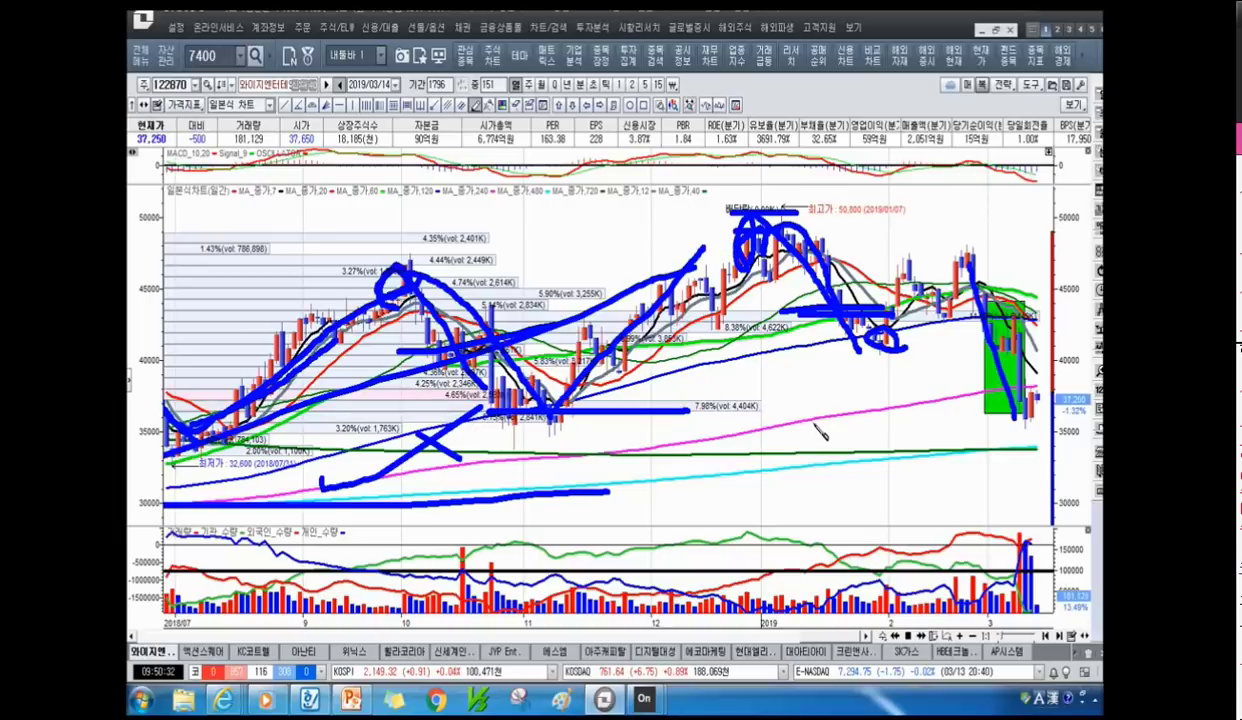
Step: Circle the late January 2019 low again, add a horizontal line at the peak, and retrace the decline between them
mouse_move(862, 348)
left_mouse_down()
mouse_move(855, 340)
mouse_move(866, 345)
left_mouse_up()
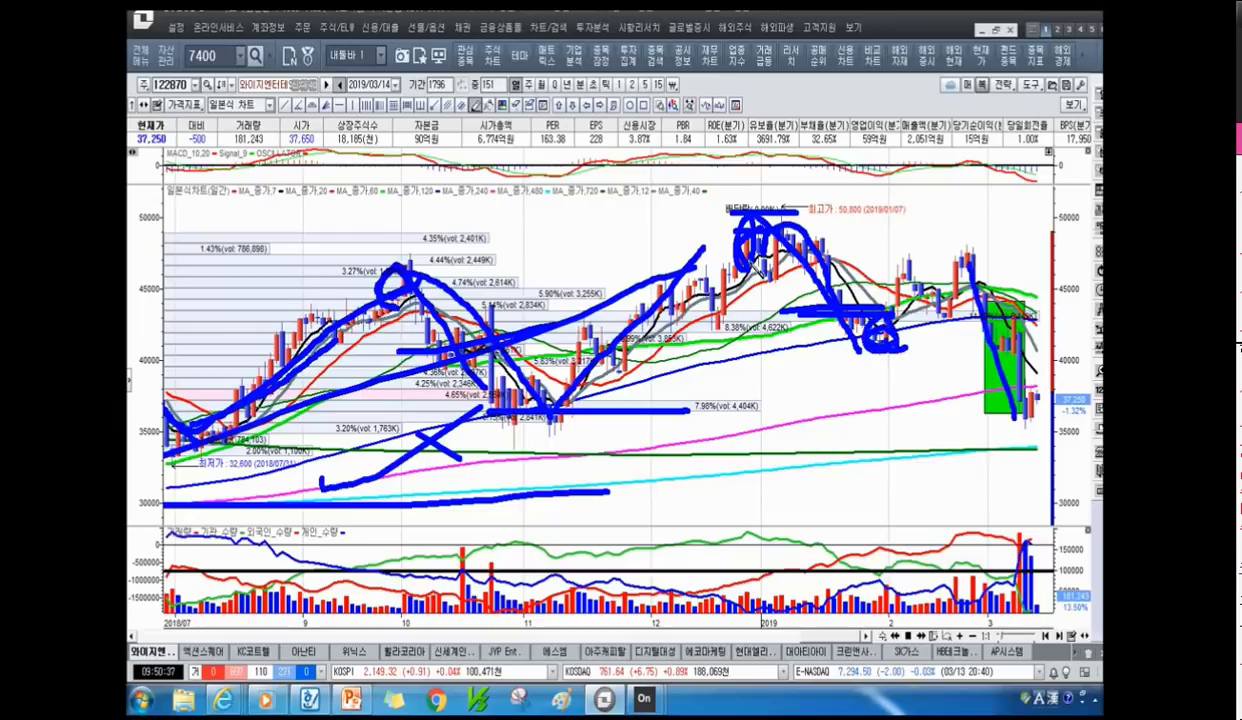
mouse_move(712, 223)
left_mouse_down()
mouse_move(835, 223)
mouse_move(887, 345)
left_mouse_up()
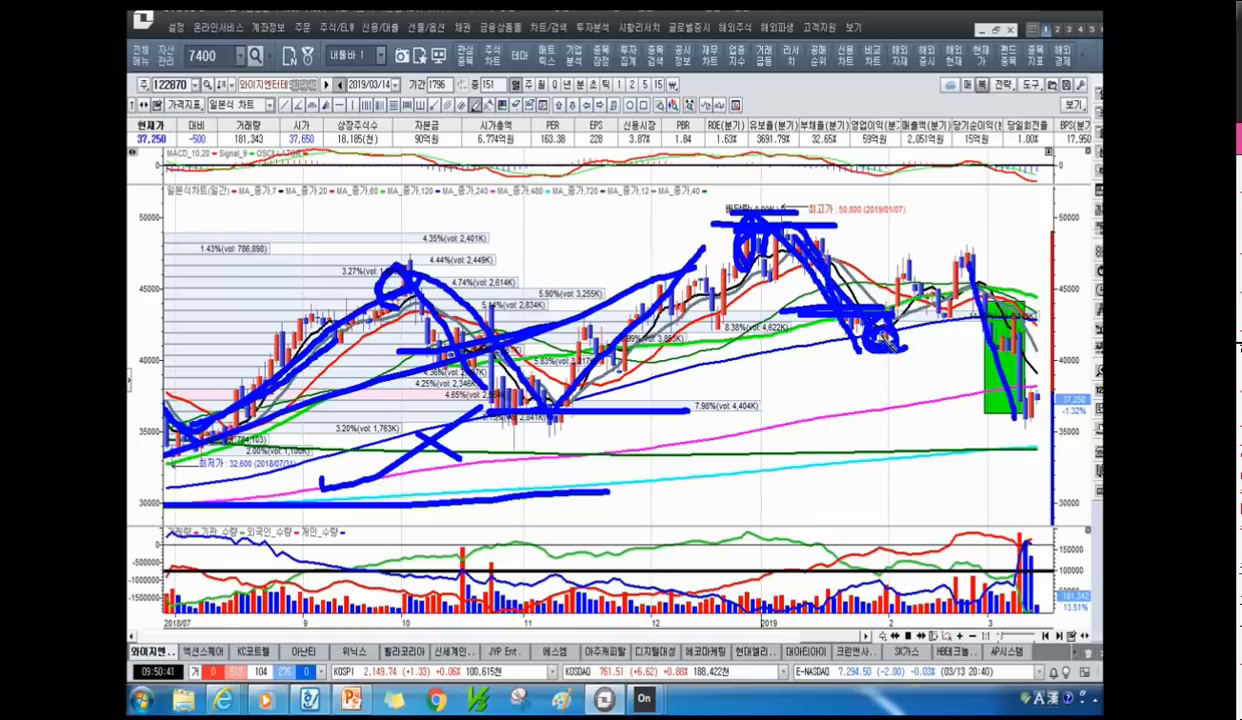
left_click_drag(826, 280, 868, 340)
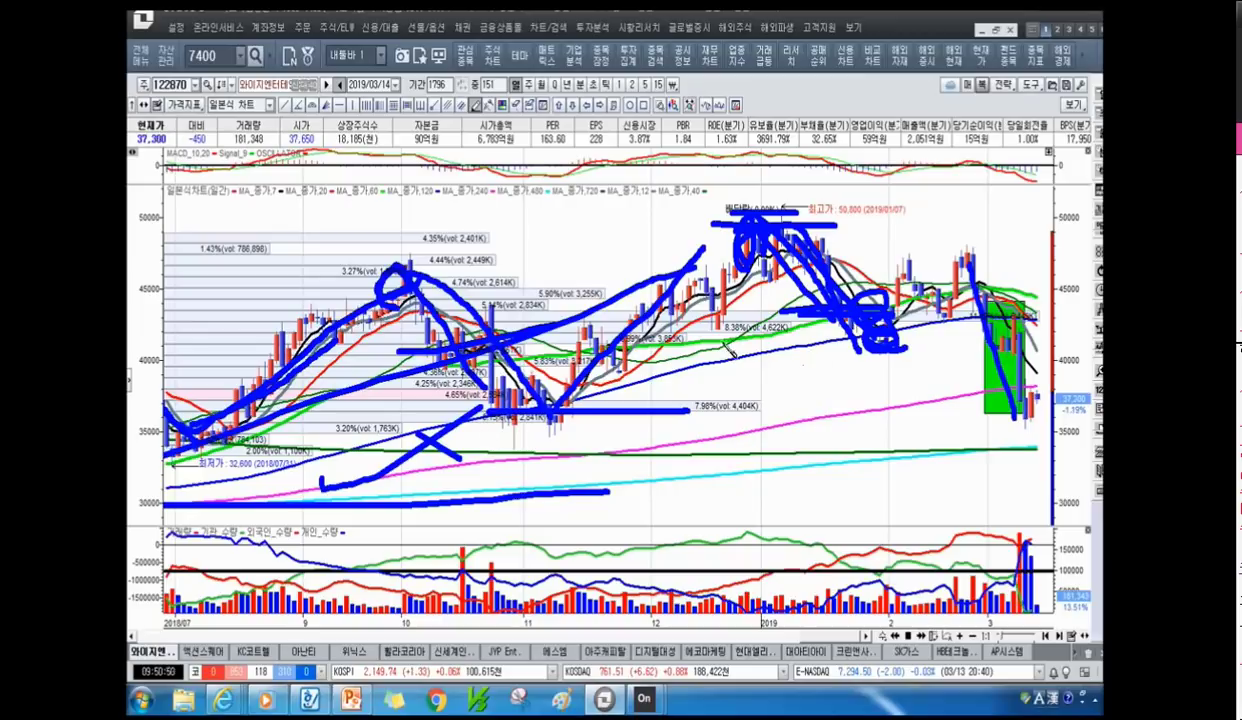
mouse_move(531, 408)
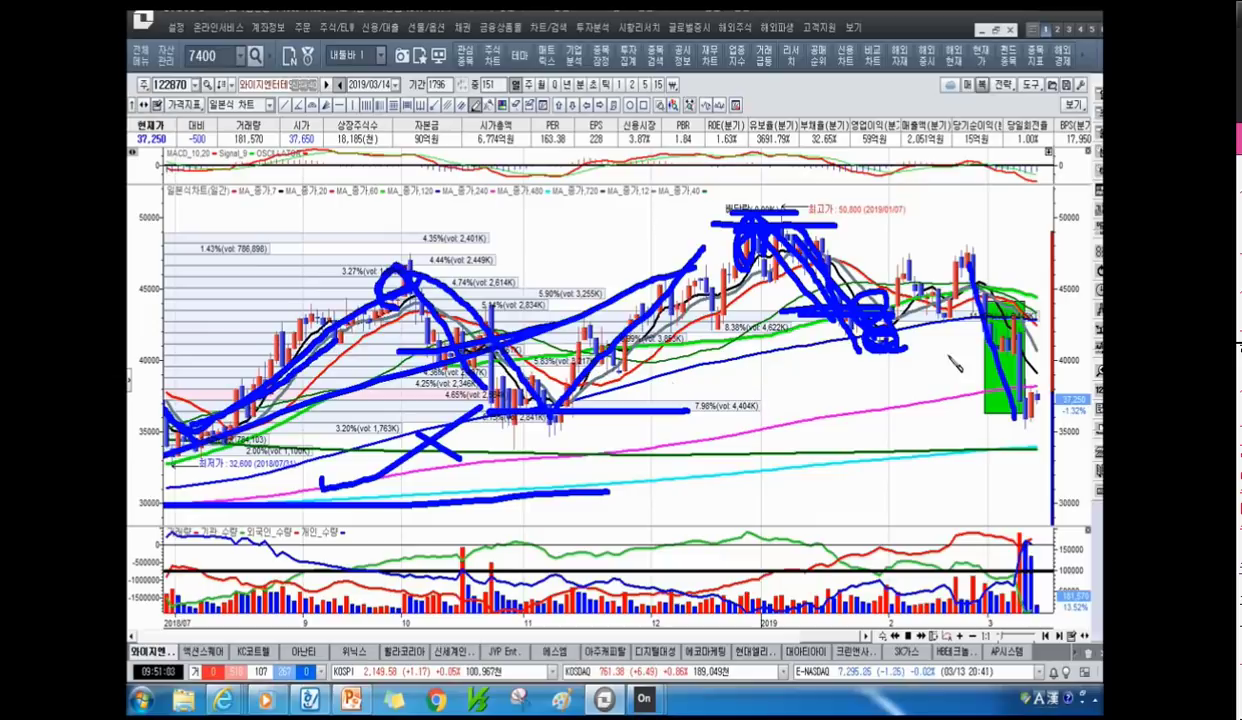
mouse_move(577, 413)
left_click(777, 342)
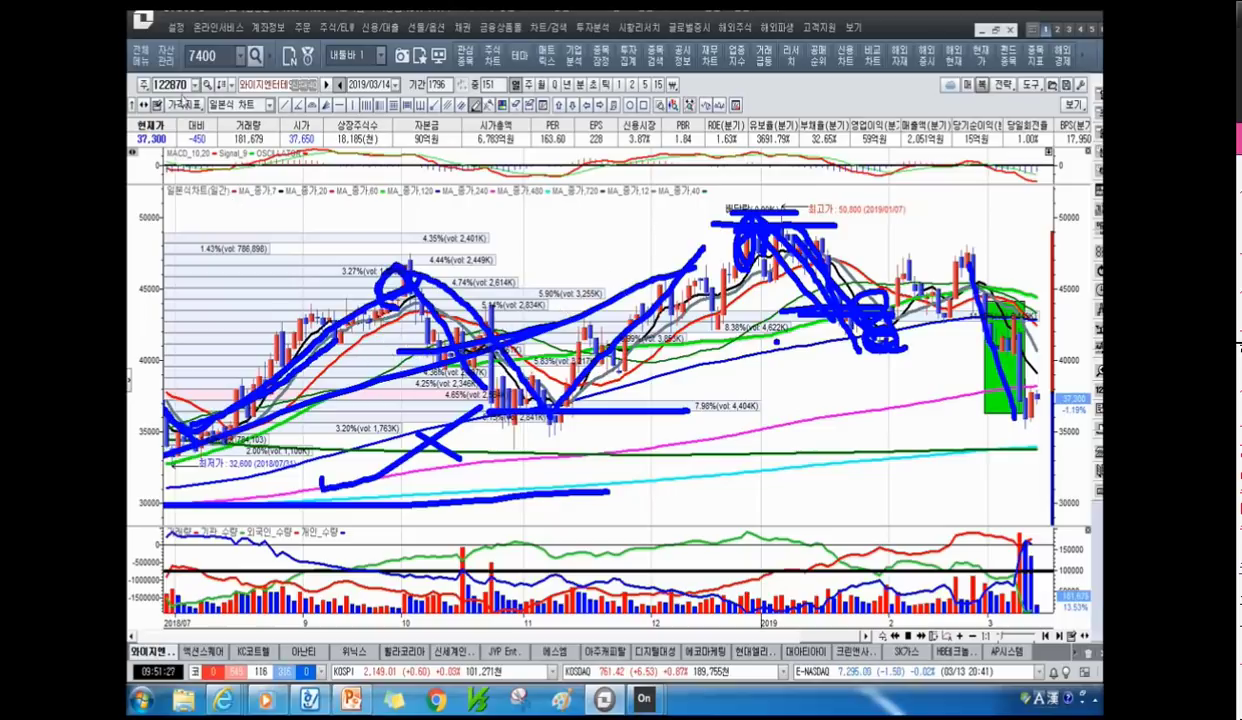
Step: Load the 슈펙스비앤피 (058530) chart and survey its price history from 2014 to 2019
left_click(171, 86)
key("BackSpace")
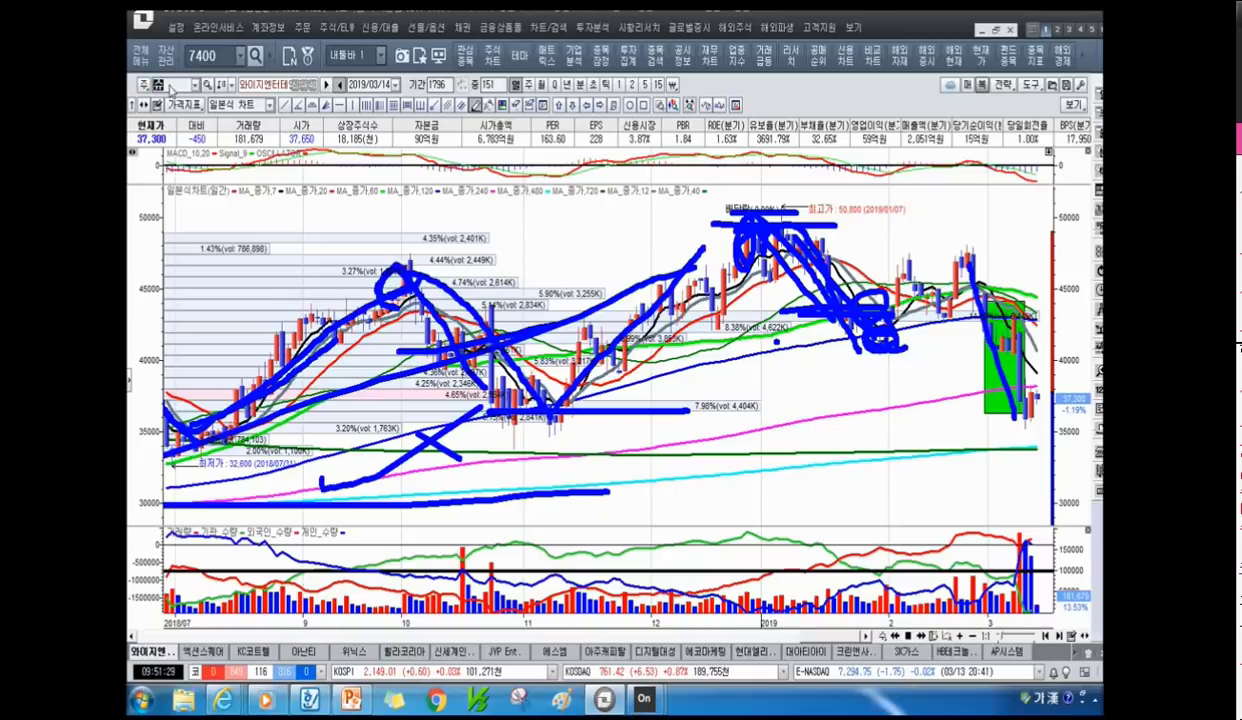
type("슈팅")
key("Return")
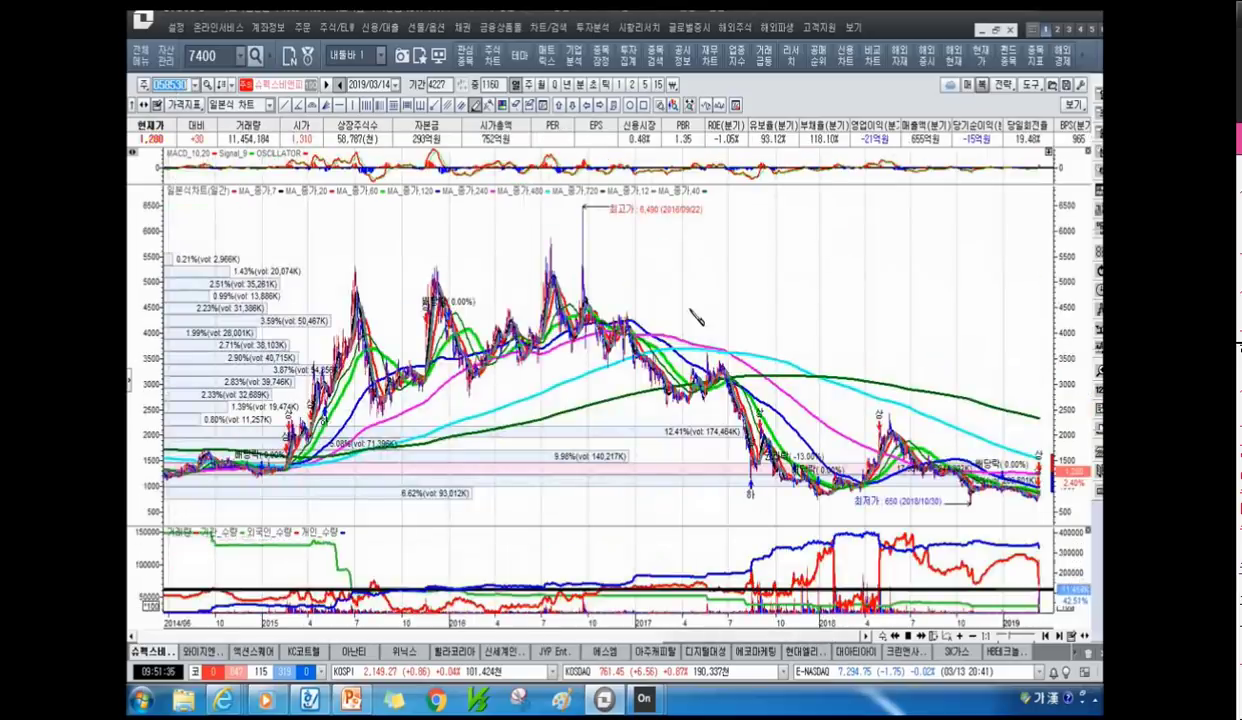
scroll(630, 400, "up", 3)
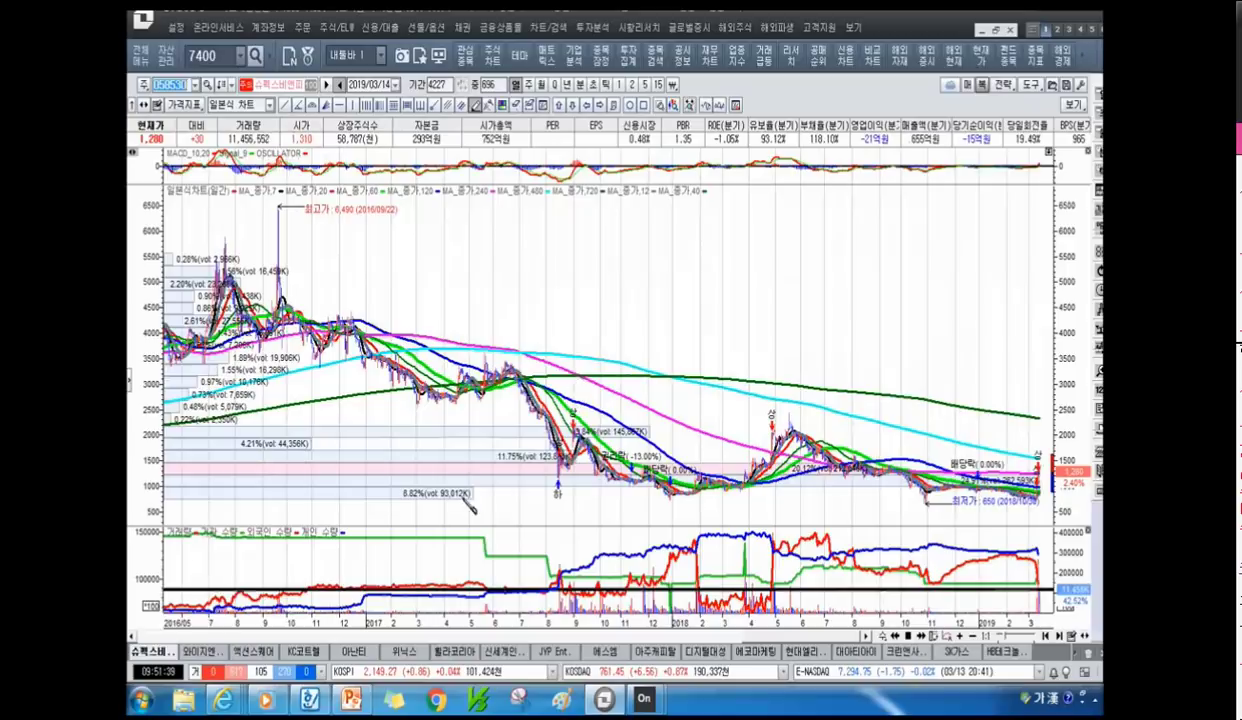
scroll(426, 460, "up", 5)
scroll(426, 428, "down", 6)
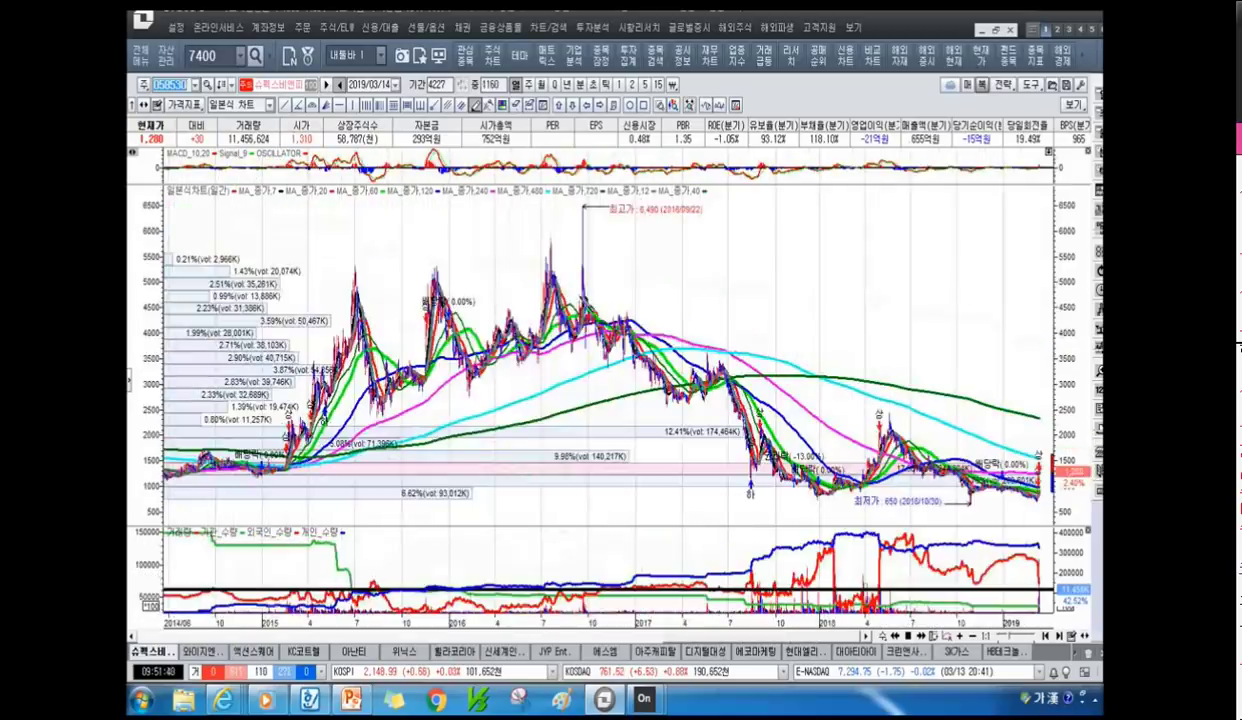
Step: Draw a blue downtrend line from September 2016, circle the spring 2018 and March 2019 spikes, and add a long rising stroke crossing the trend
left_click_drag(582, 297, 945, 463)
scroll(718, 512, "up", 5)
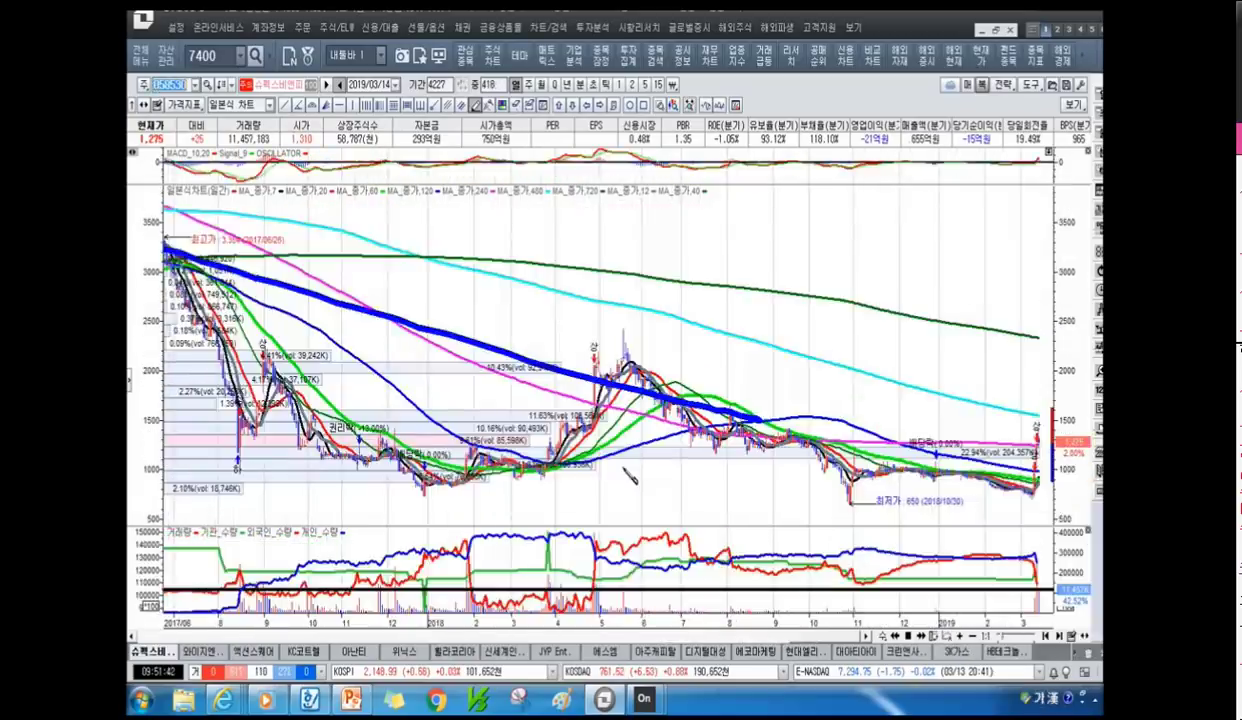
mouse_move(602, 422)
left_mouse_down()
mouse_move(575, 356)
mouse_move(628, 402)
left_mouse_up()
scroll(610, 390, "up", 5)
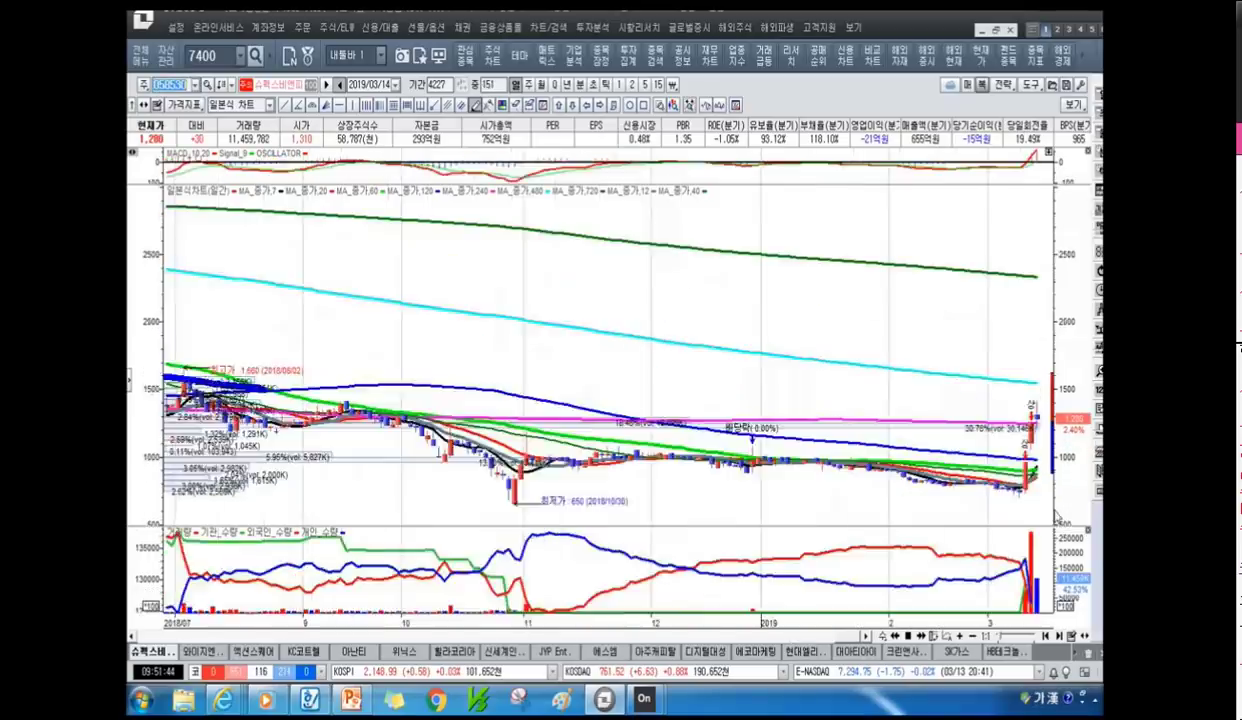
mouse_move(1030, 415)
left_mouse_down()
mouse_move(985, 470)
mouse_move(1030, 430)
left_mouse_up()
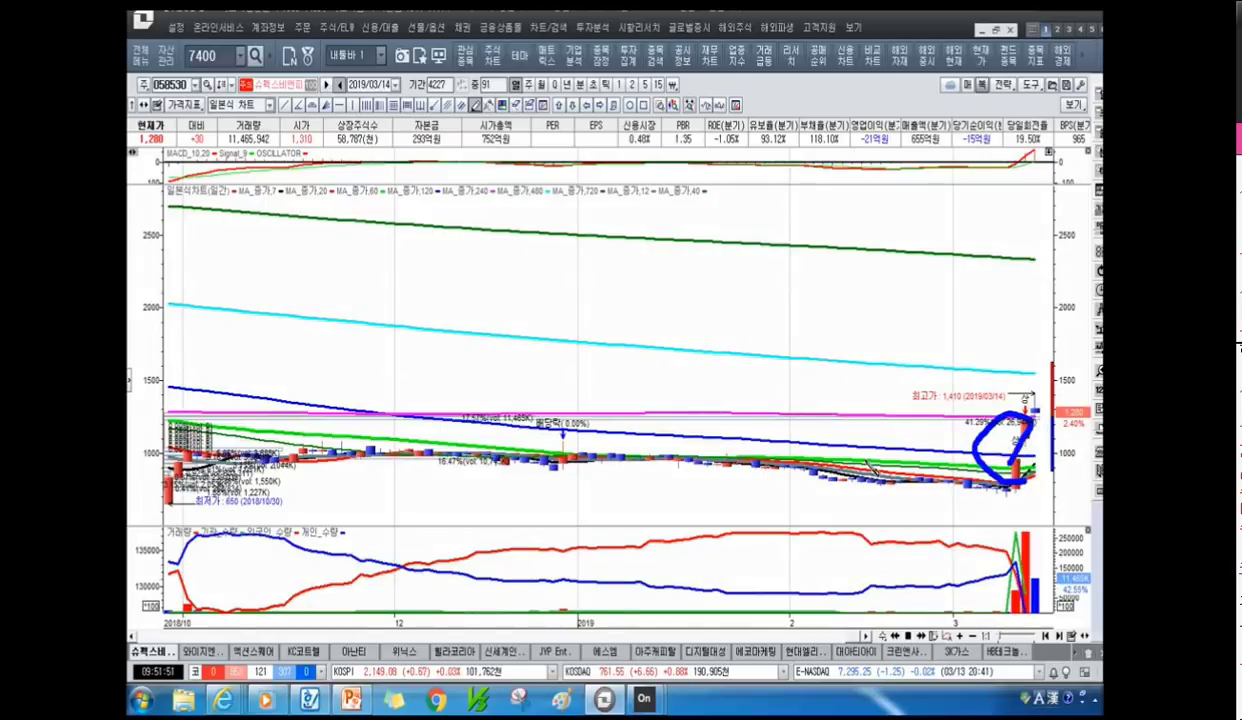
scroll(880, 425, "down", 5)
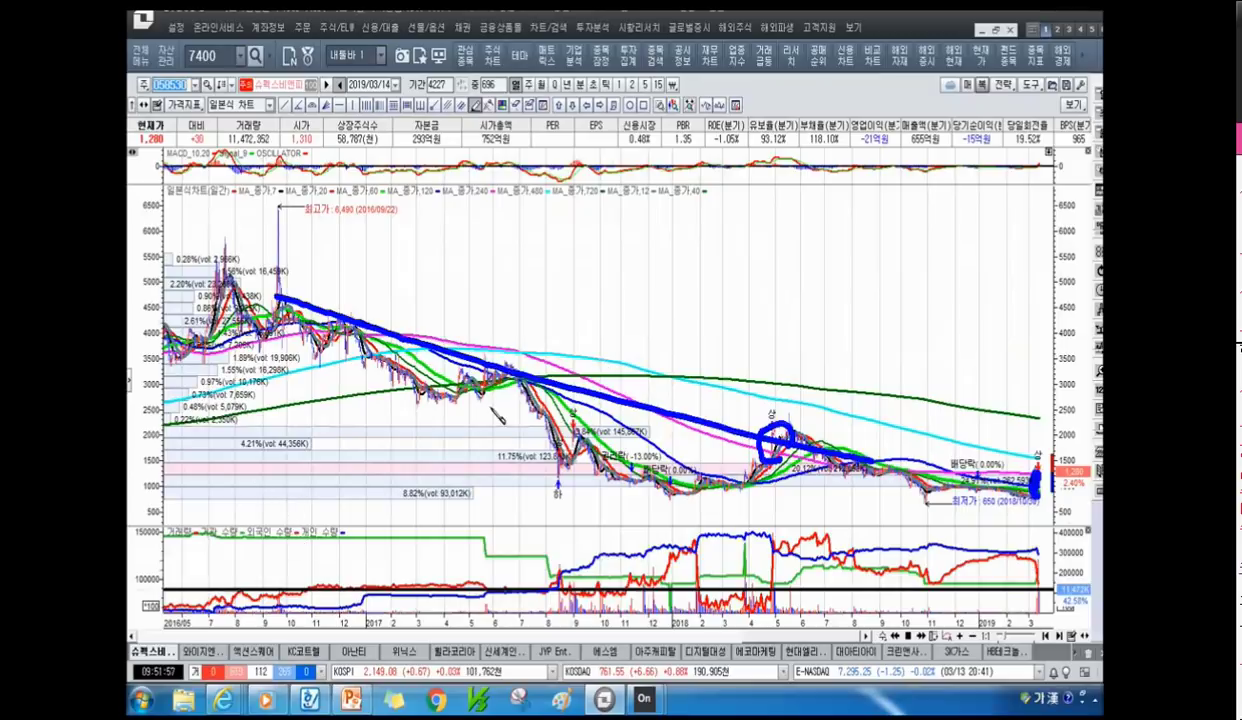
mouse_move(318, 450)
left_mouse_down()
mouse_move(630, 296)
mouse_move(770, 245)
left_mouse_up()
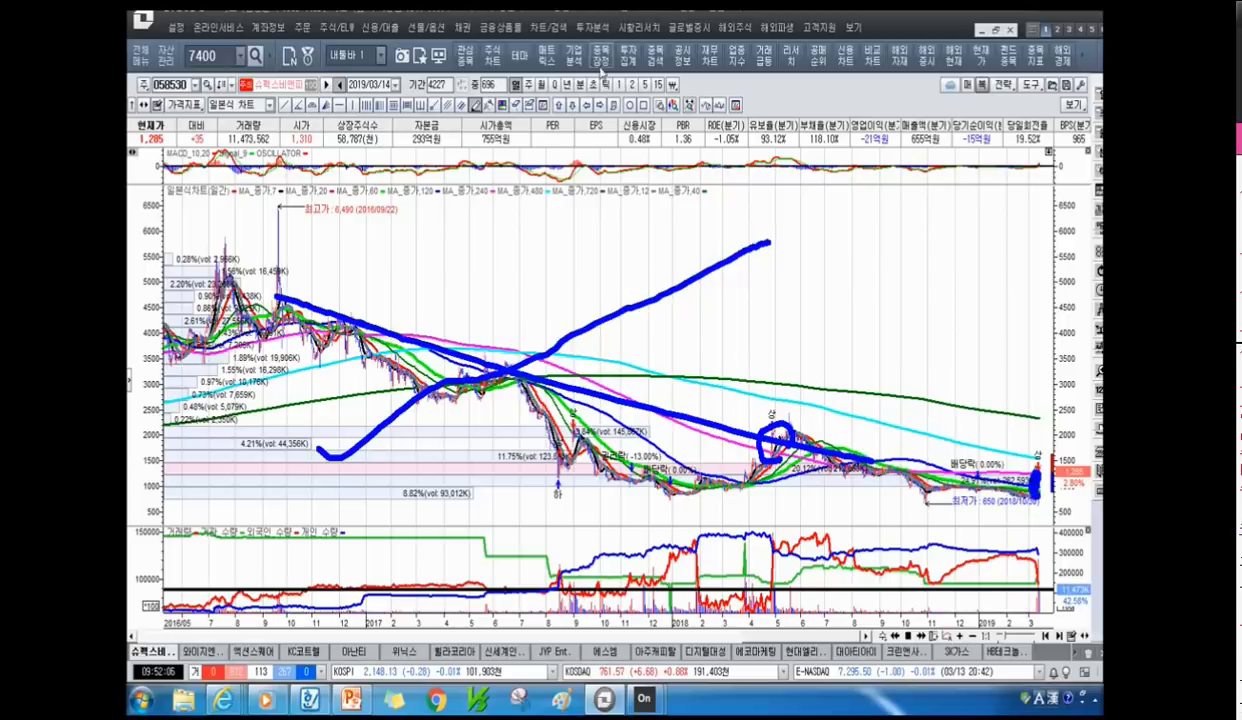
Step: Open the company analysis of 슈펙스비앤피 and examine the annual and quarterly figures in its Financial Summary
left_click(575, 60)
scroll(520, 474, "down", 10)
scroll(520, 474, "down", 3)
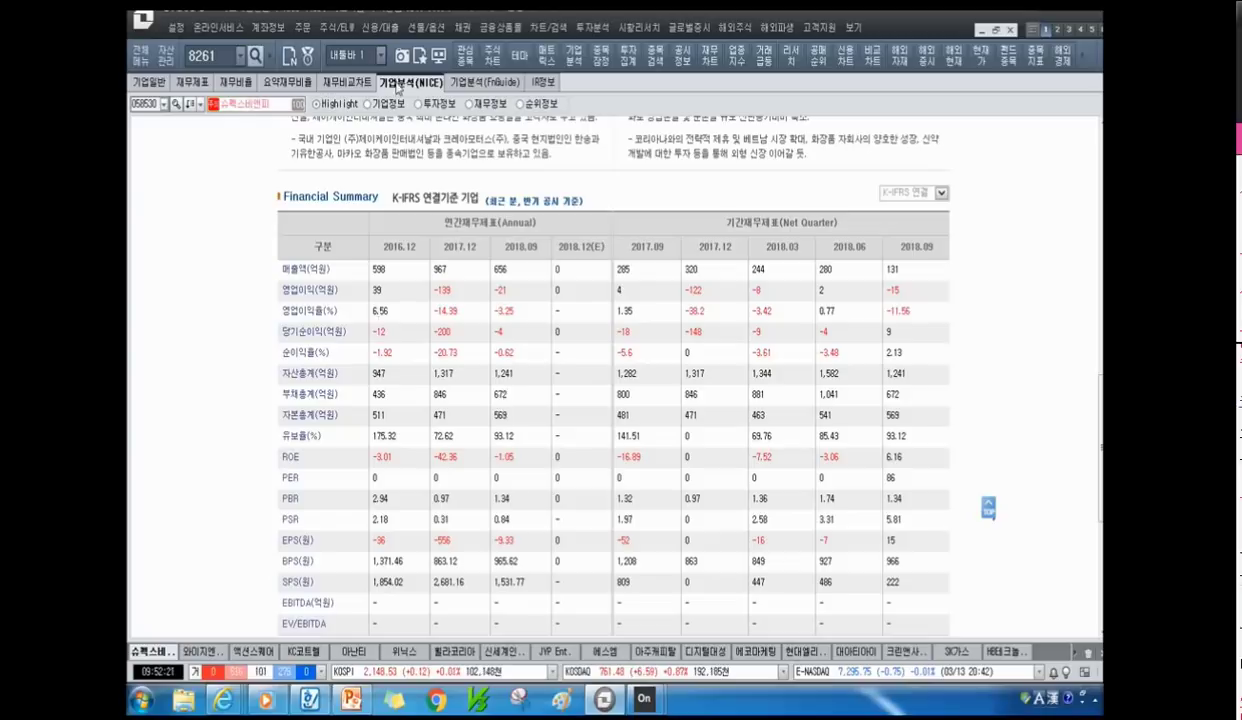
Step: Return to the stock chart, load 휠라코리아 (081660), and examine its annotated uptrend over the 2016–2019 range and from March 2018
left_click(493, 57)
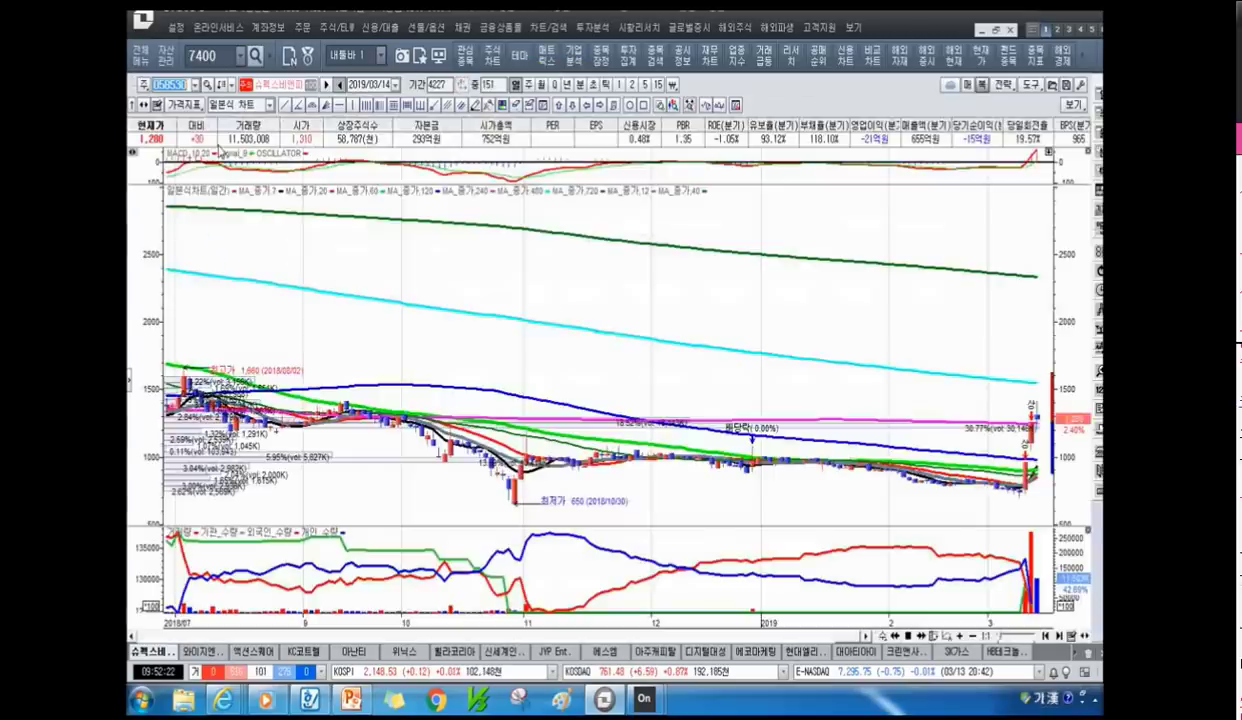
left_click(195, 85)
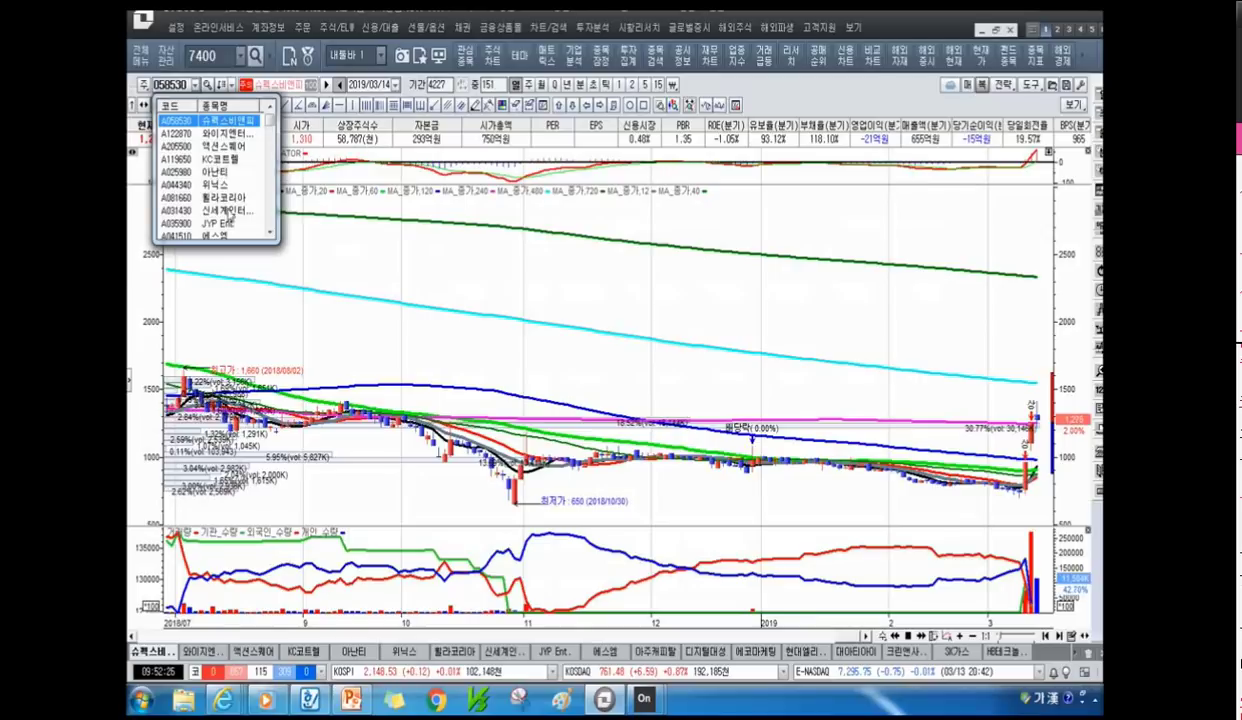
left_click(224, 197)
scroll(963, 224, "down", 5)
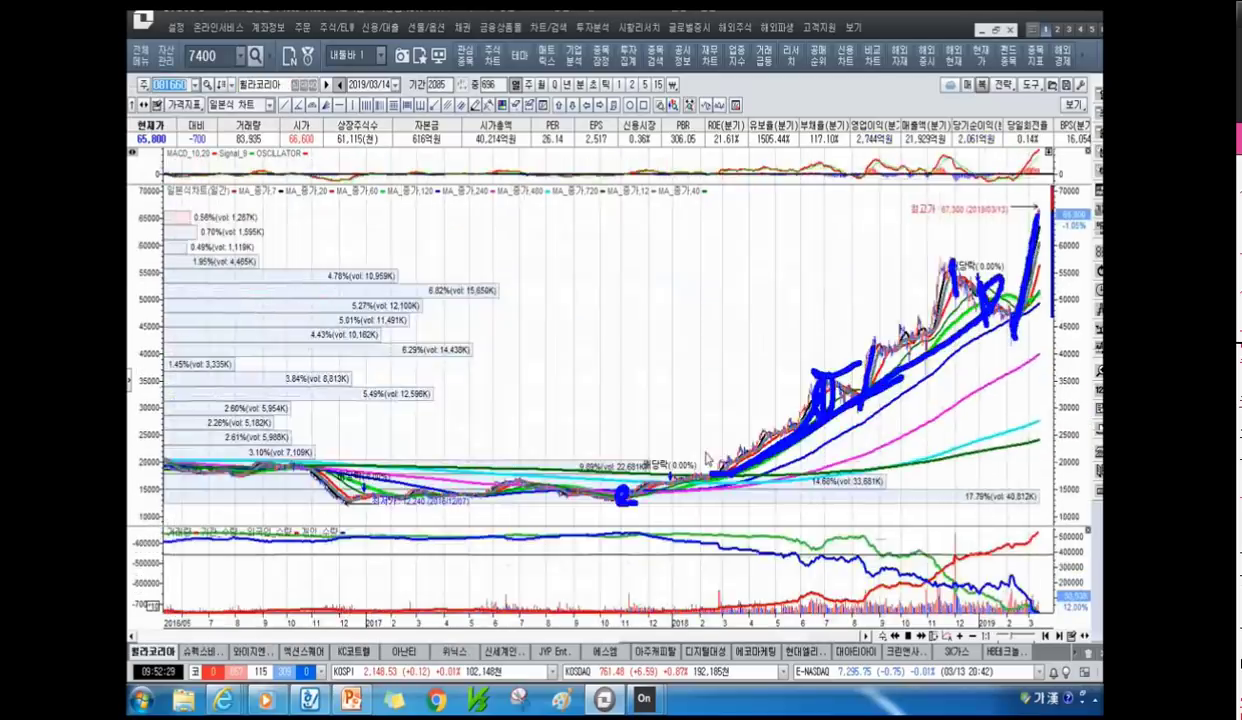
scroll(963, 224, "up", 3)
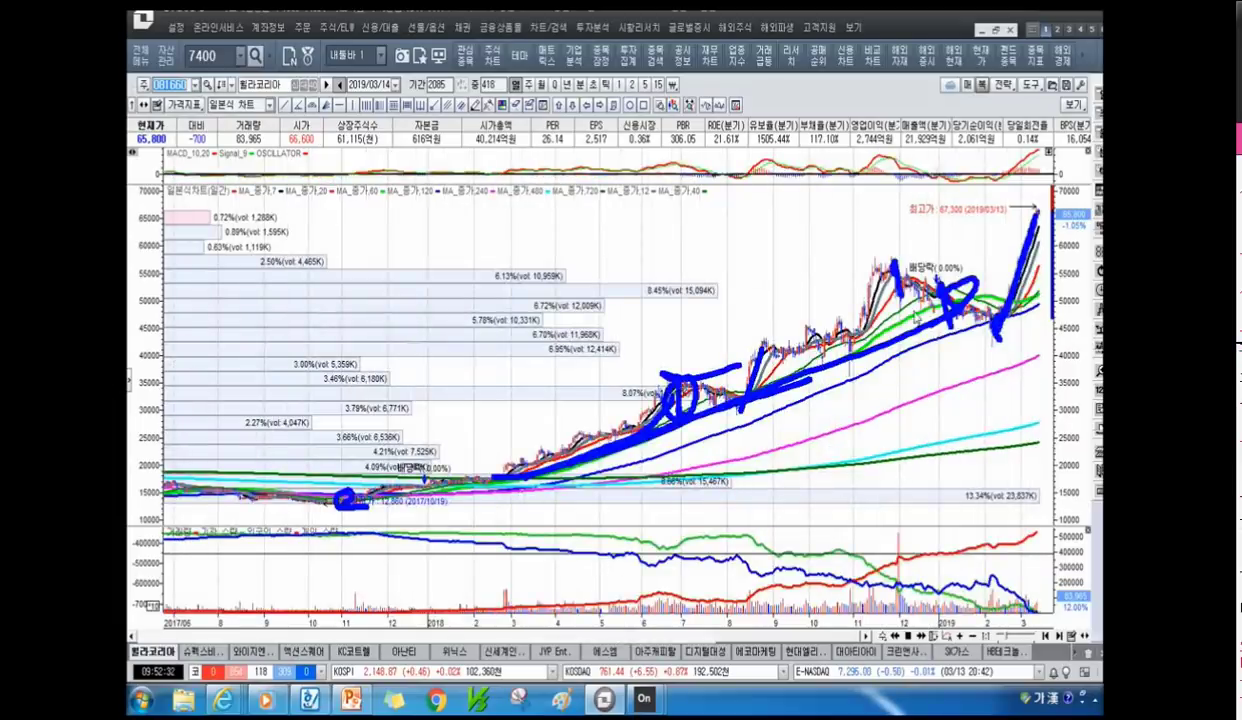
scroll(963, 224, "up", 1)
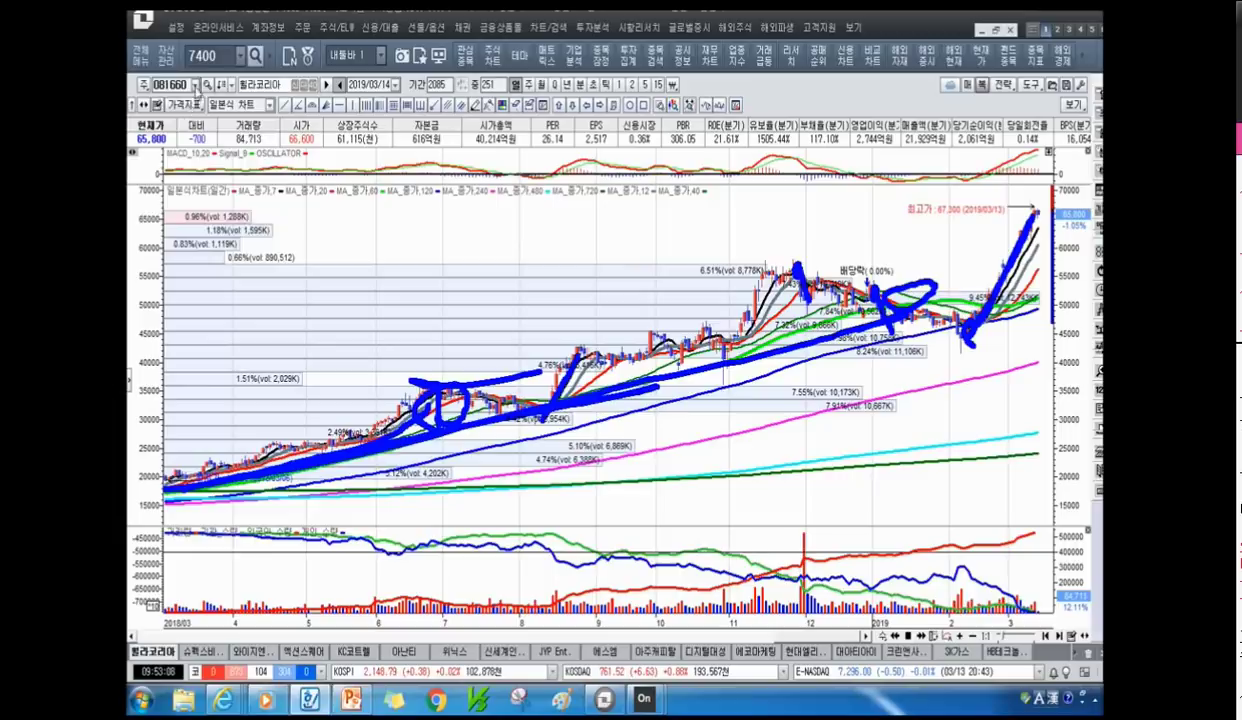
Step: Switch to the 슈펙스비앤피 (058530) chart and view its prices since October 2018 and over the full year since March 2018
left_click(195, 84)
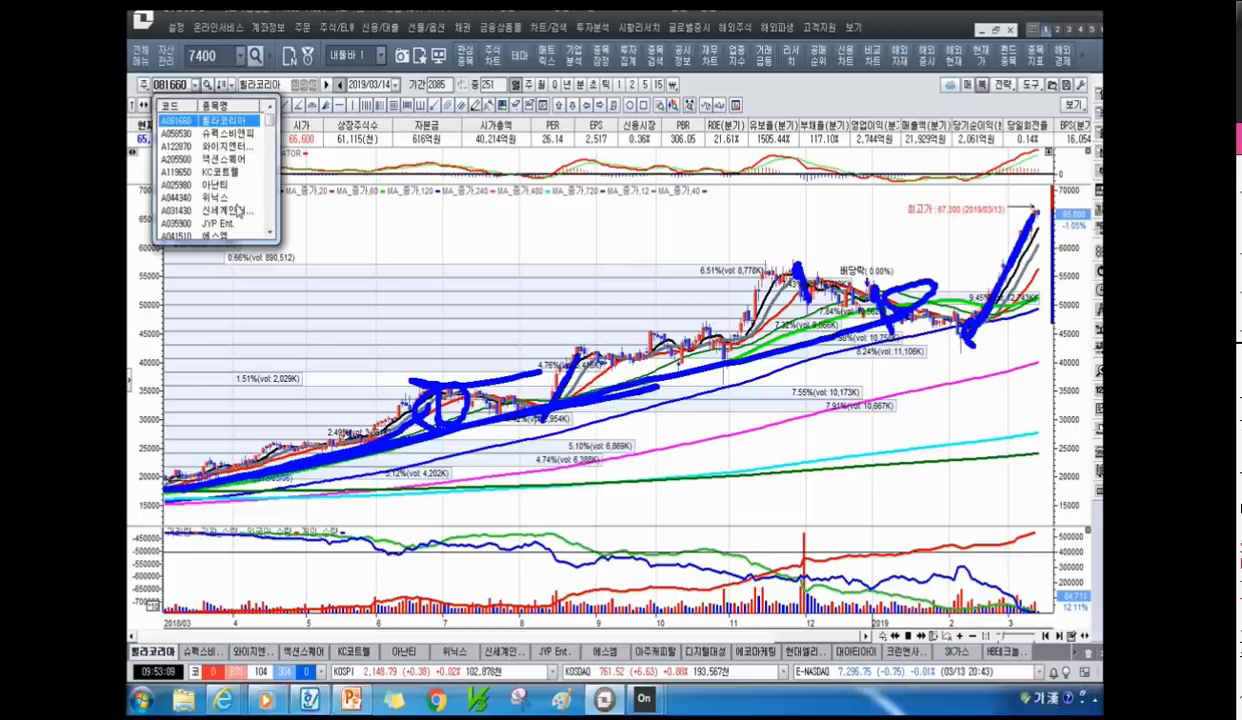
left_click(229, 133)
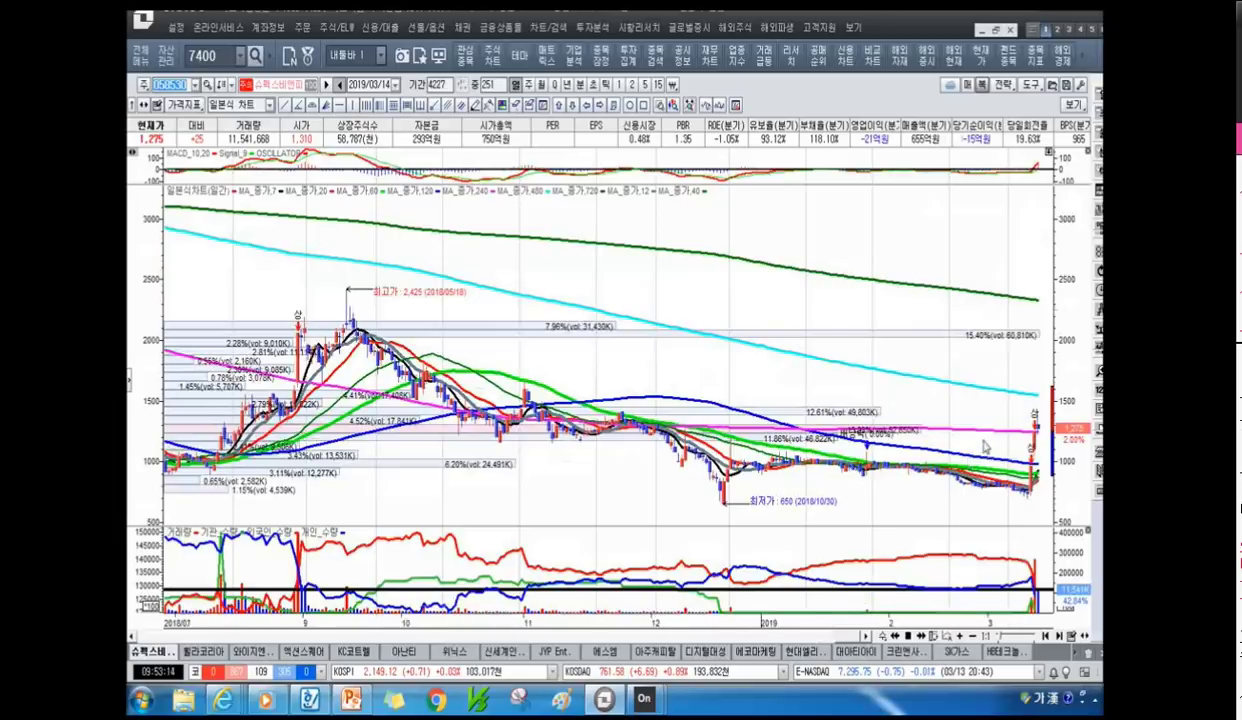
scroll(986, 430, "up", 5)
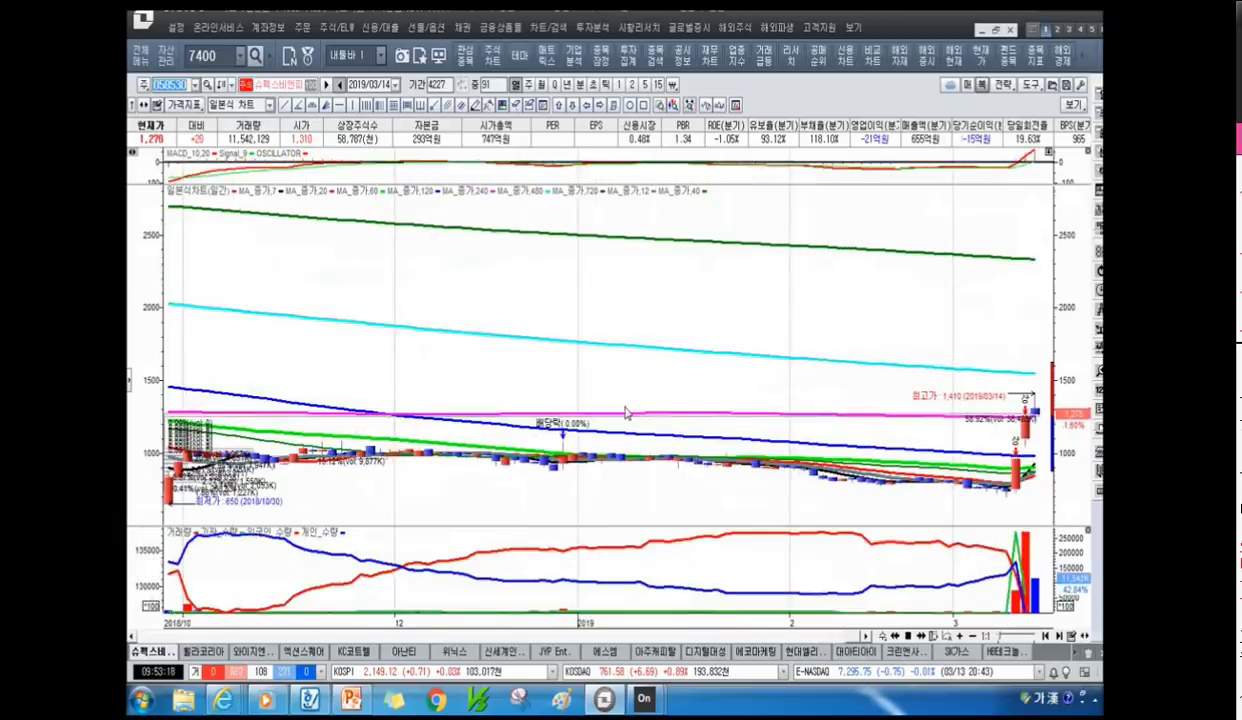
scroll(653, 400, "down", 5)
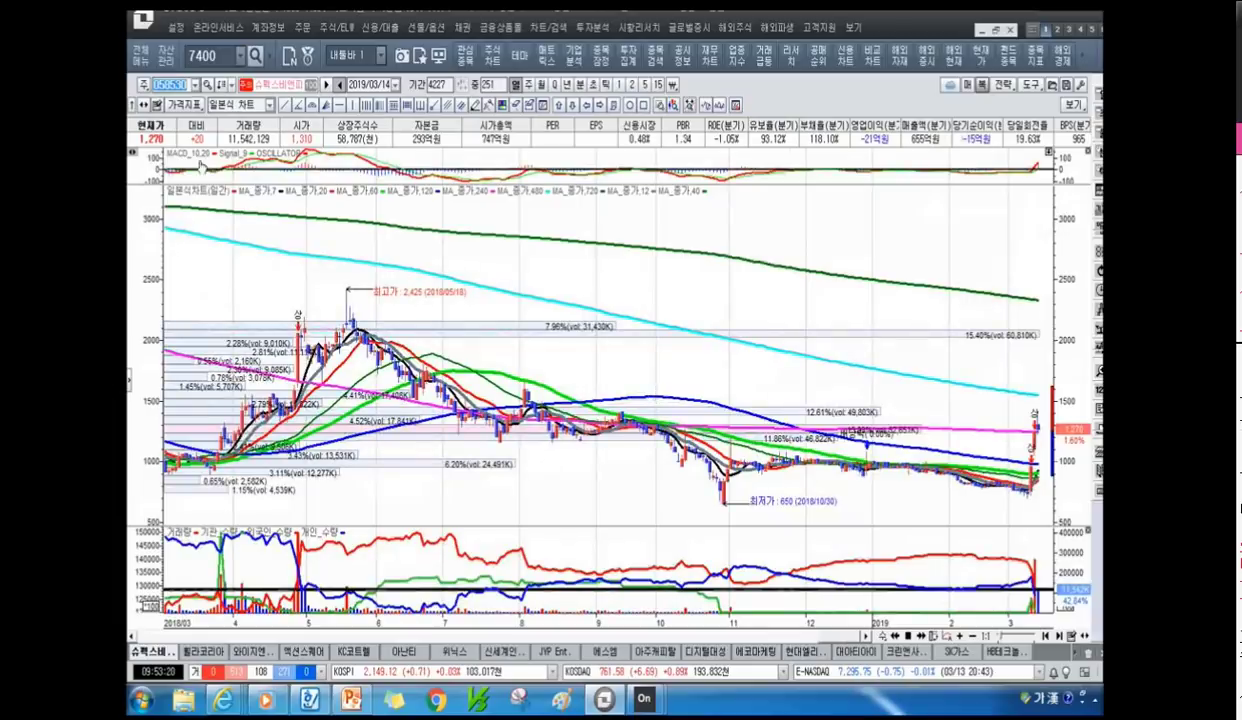
Step: Bring back the 휠라코리아 (081660) chart and show its long-term price history from 2016 to March 2019
left_click(195, 85)
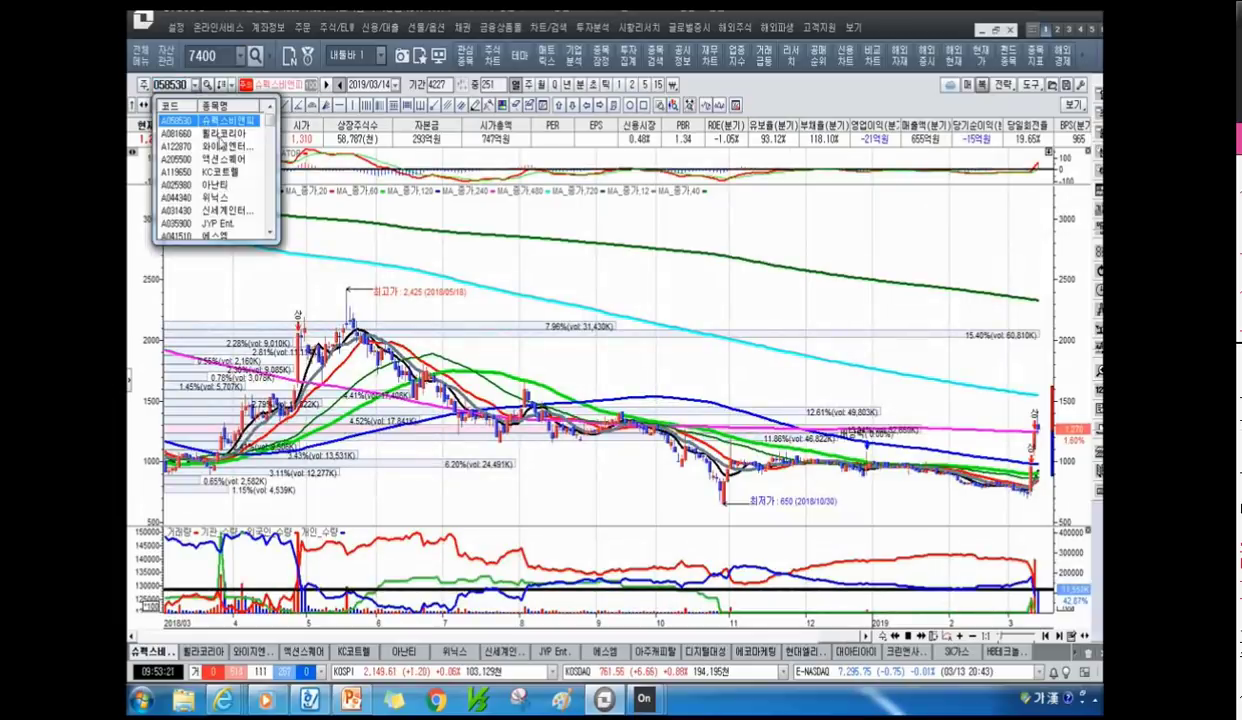
left_click(212, 134)
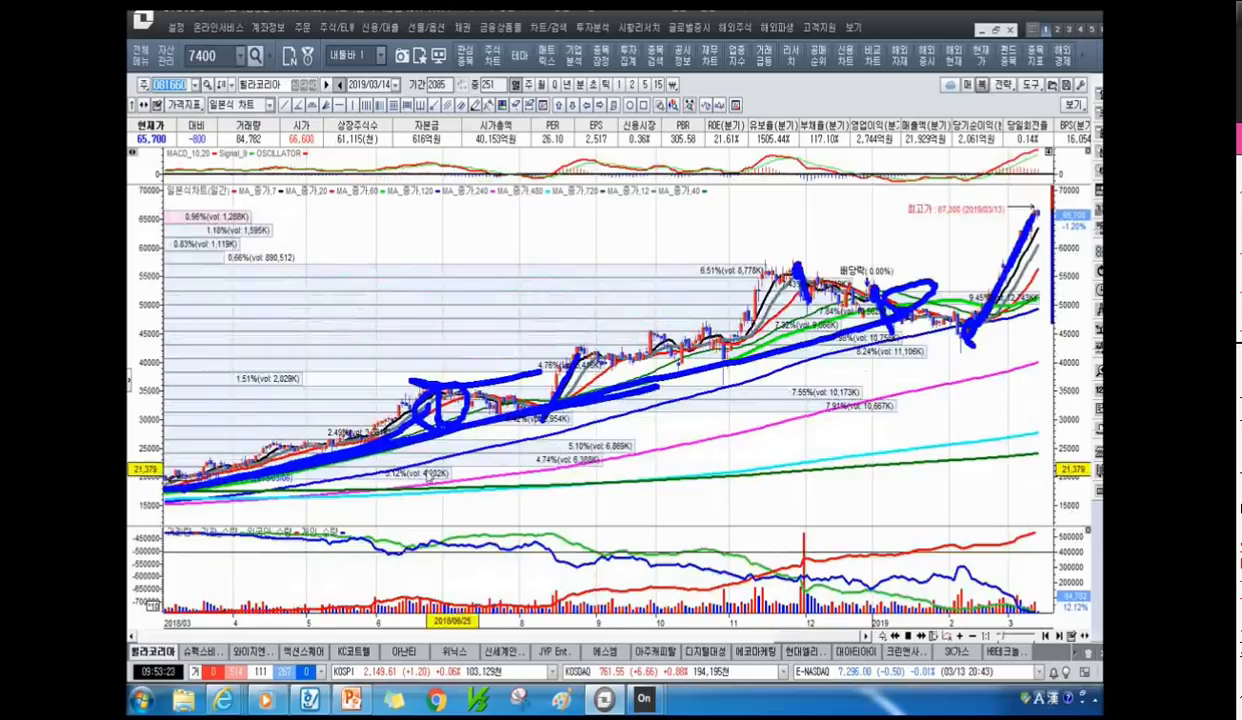
scroll(760, 490, "down", 5)
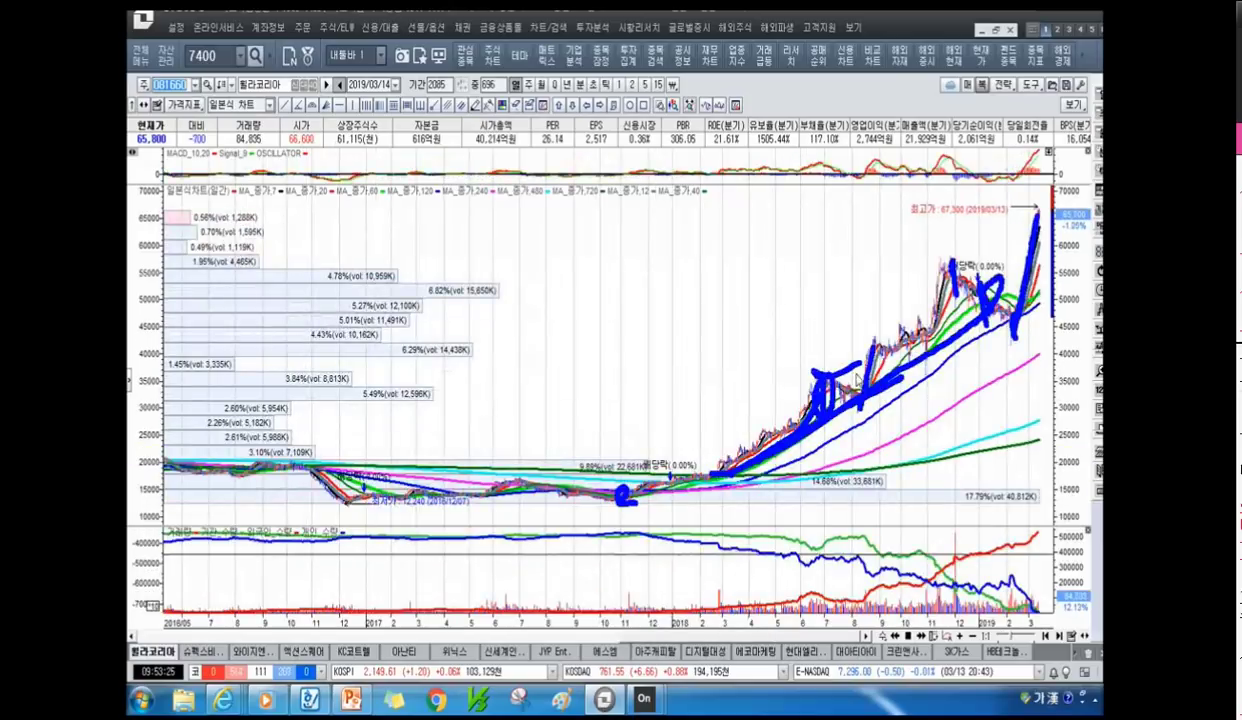